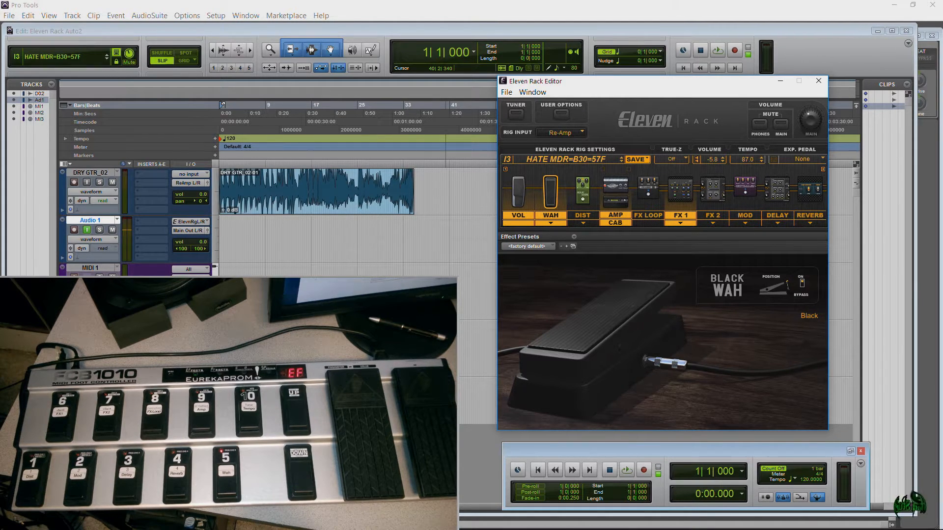
Step: Shift the Eleven Rack Editor window aside and turn off input monitoring on the Audio 1 track
left_click_drag(659, 82, 619, 83)
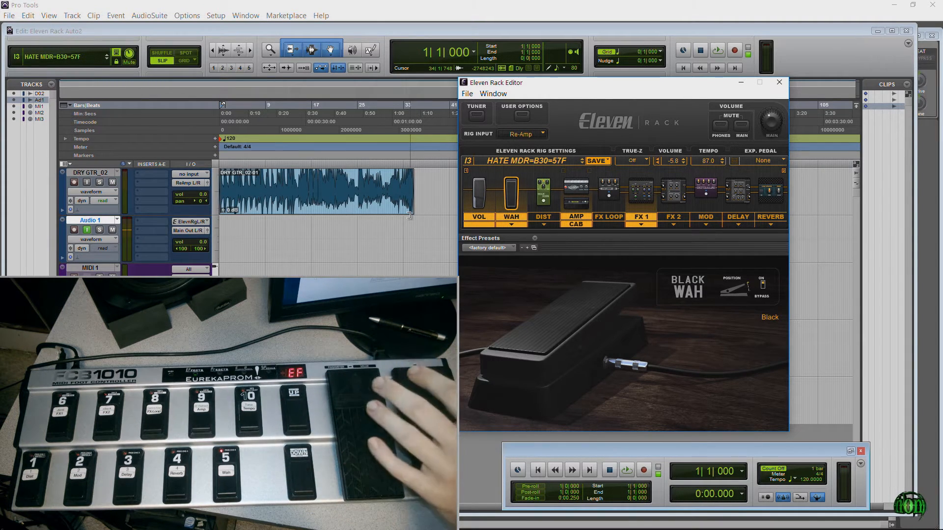
left_click(87, 229)
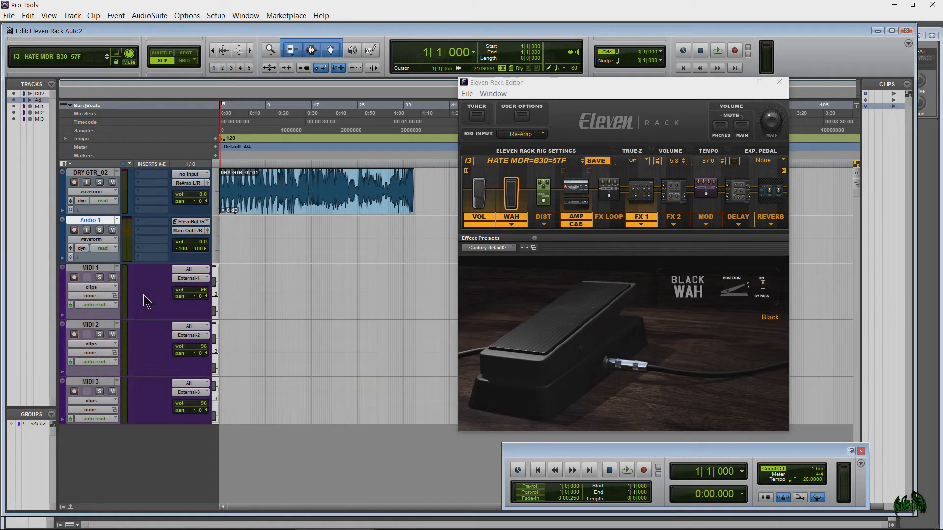
Step: Check which controllers are offered for the MIDI 1 track's view
left_click(106, 287)
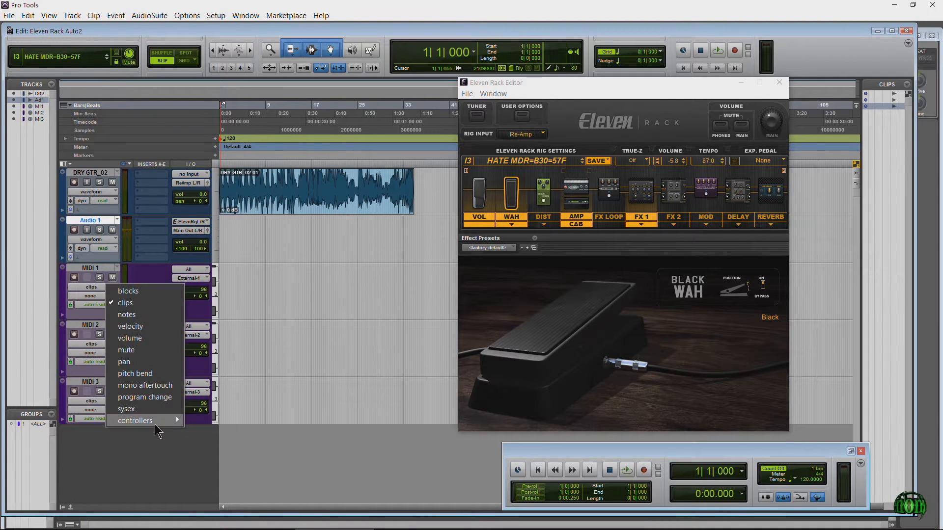
mouse_move(155, 422)
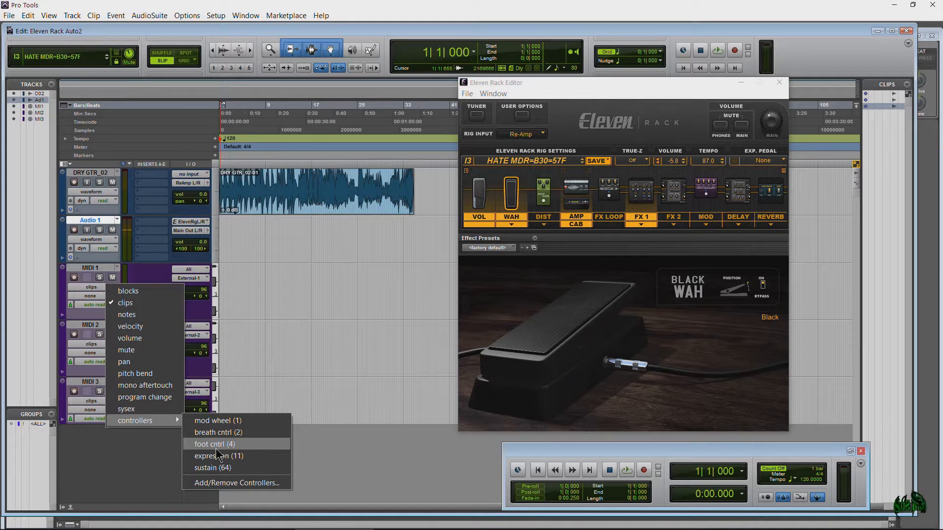
left_click(150, 462)
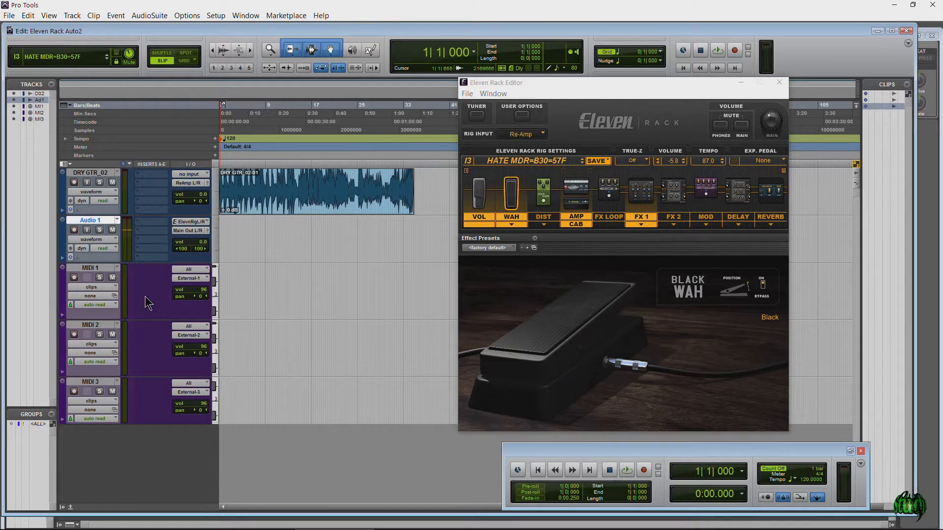
Step: Route the MIDI 1 track's output to Eleven Rack channel-1
left_click(197, 269)
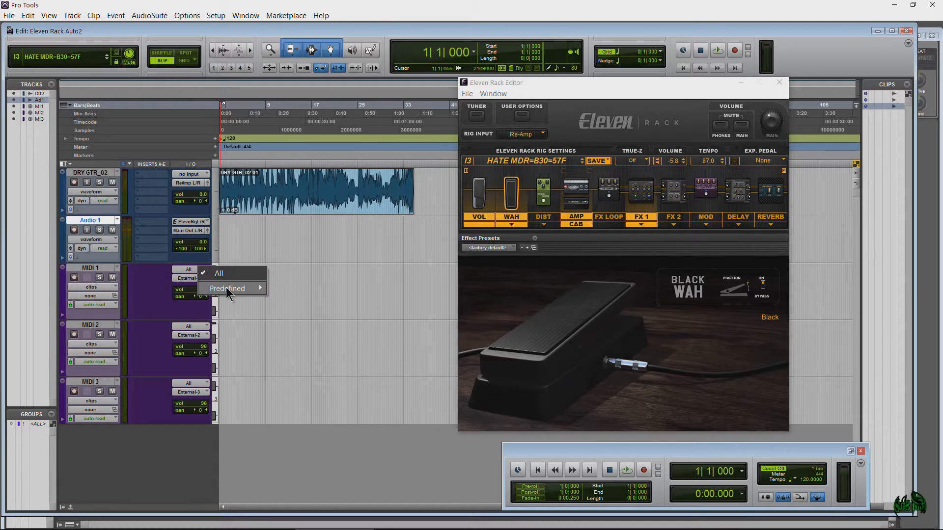
left_click(152, 287)
left_click(189, 279)
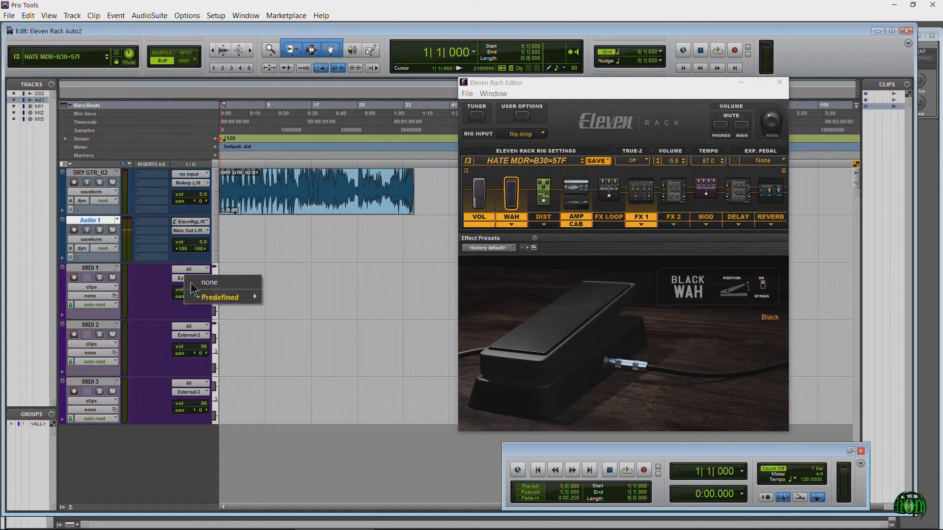
mouse_move(209, 294)
mouse_move(418, 297)
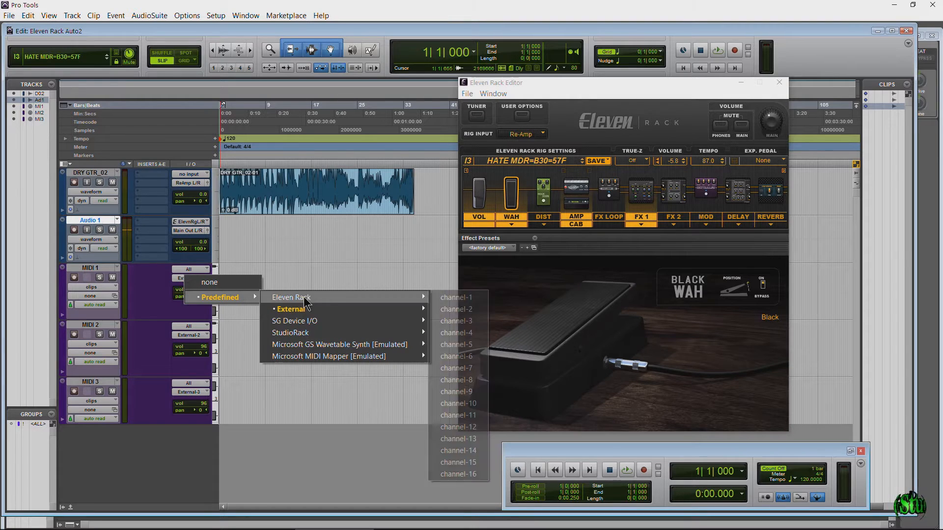
left_click(437, 297)
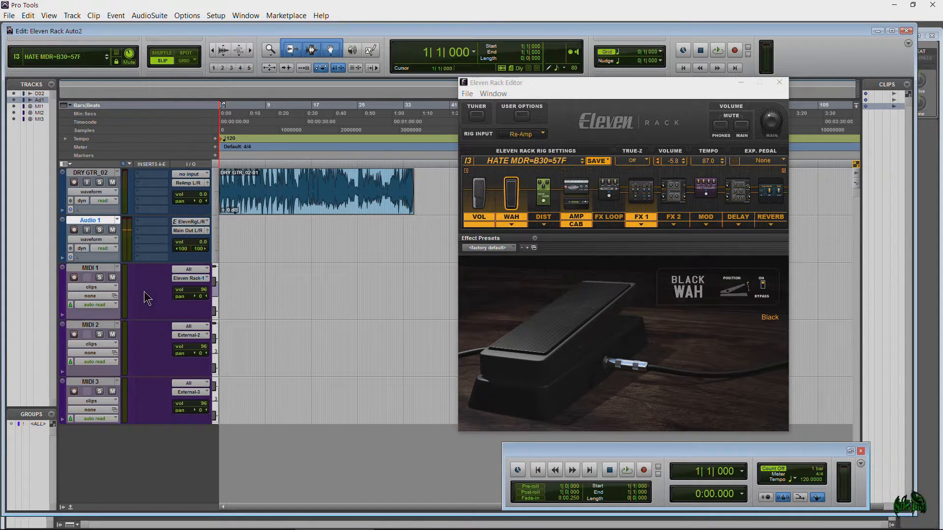
Step: Review MIDI 1's controller views and the Eleven Rack channels available as its MIDI input
left_click(116, 288)
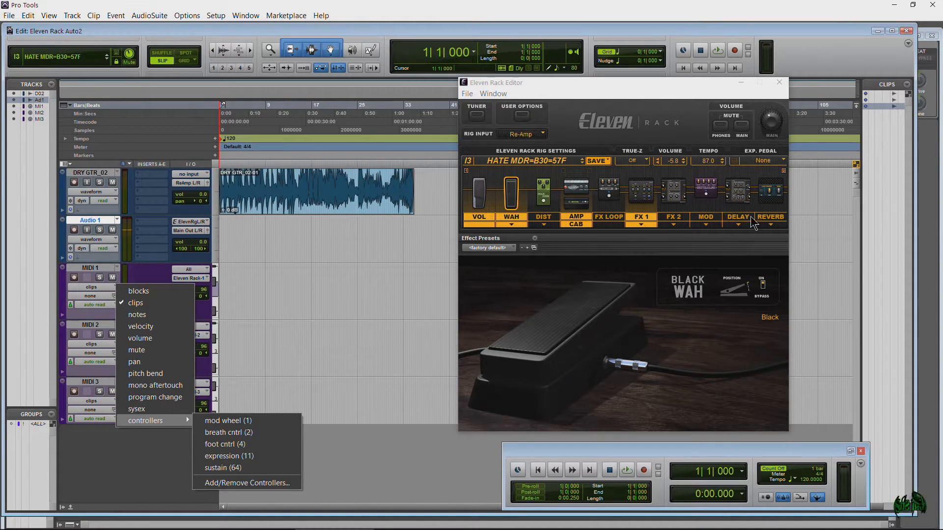
left_click(139, 461)
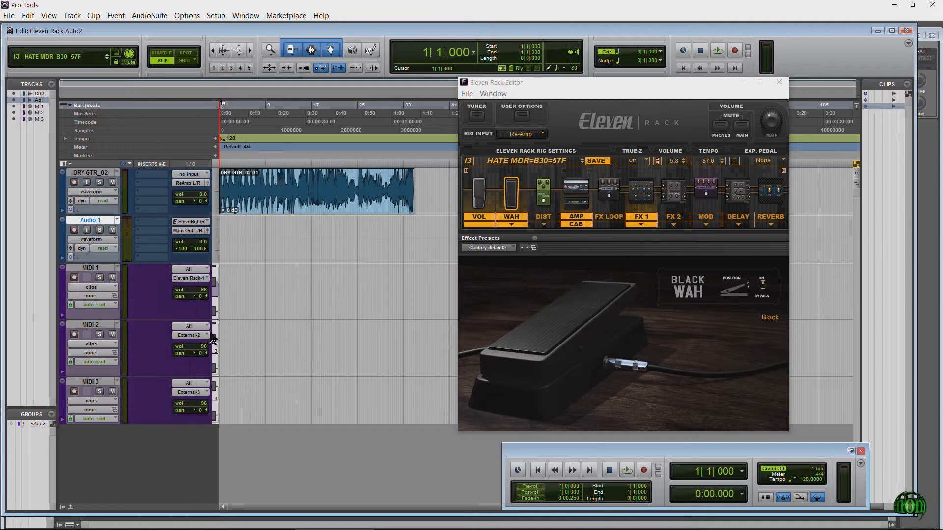
left_click(189, 270)
mouse_move(231, 288)
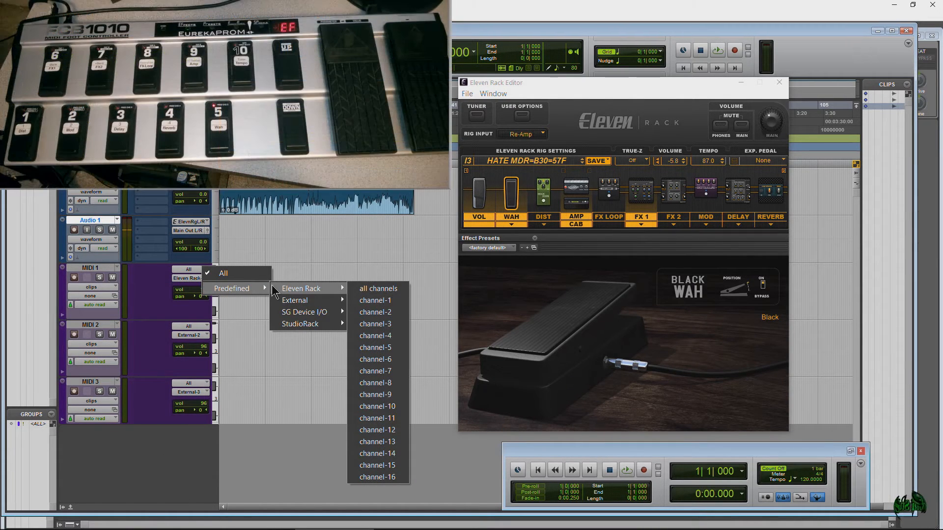
mouse_move(324, 301)
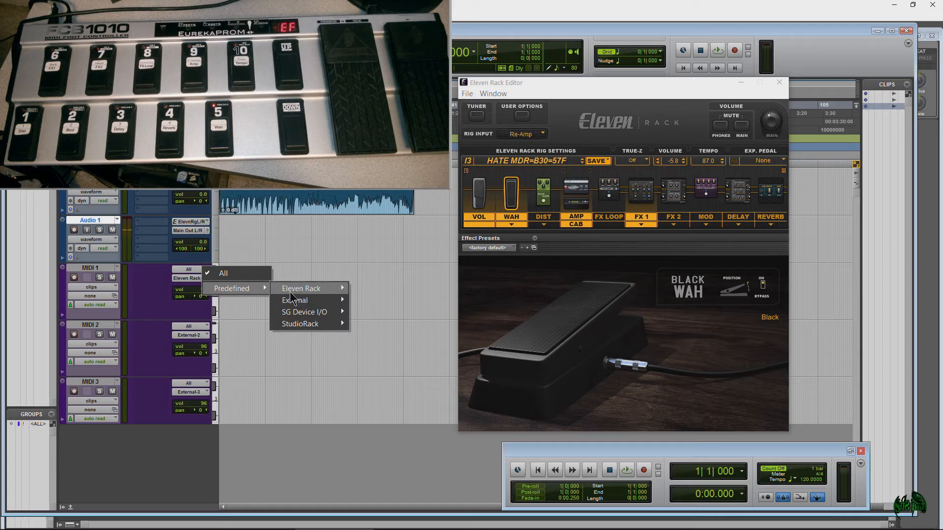
mouse_move(338, 295)
left_click(375, 300)
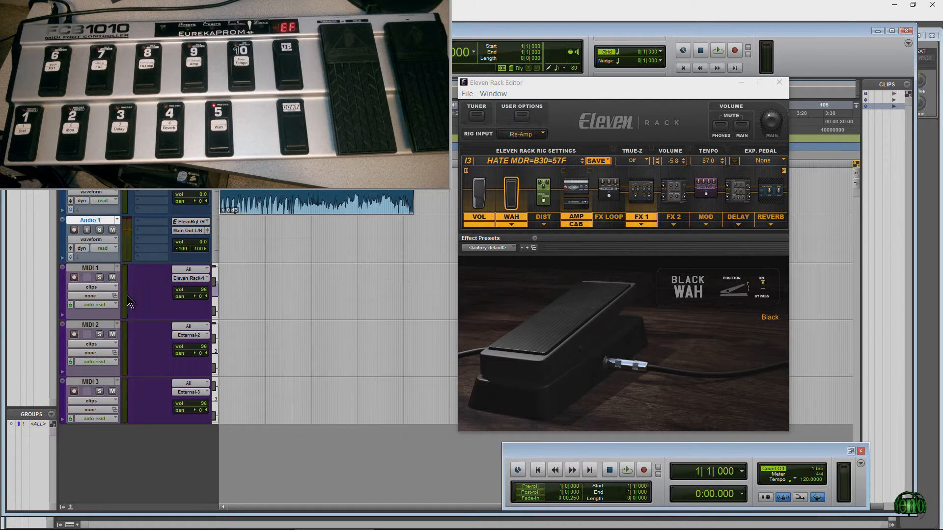
Step: Record-arm the MIDI 1 track and check its list of controller views
left_click(73, 276)
left_click(111, 286)
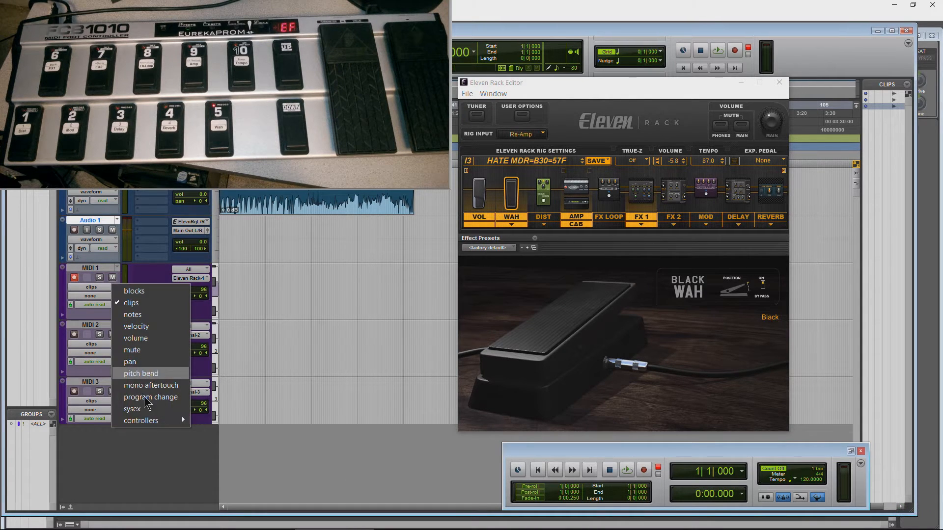
mouse_move(145, 421)
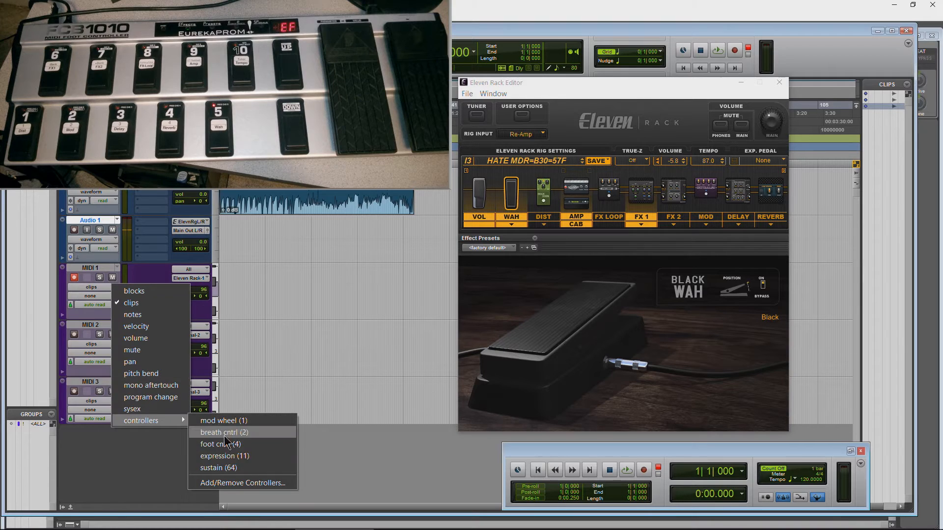
left_click(152, 462)
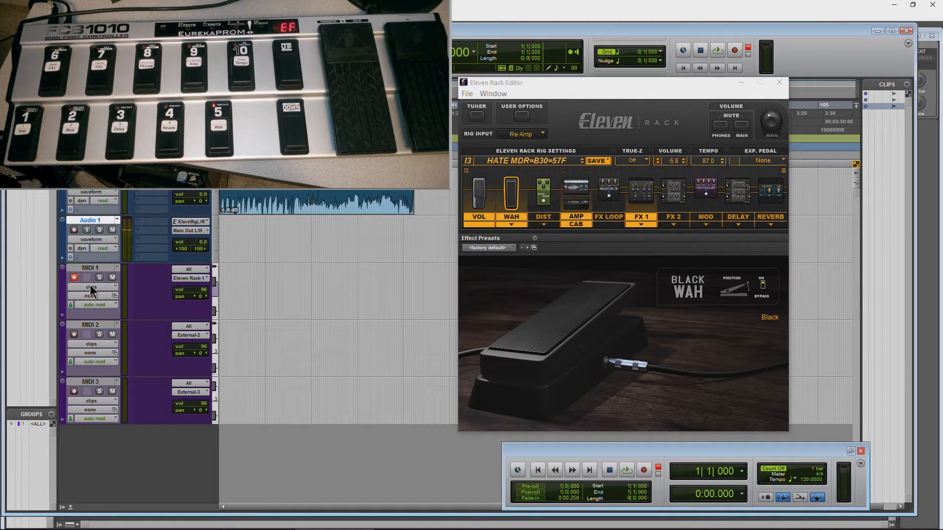
left_click(88, 287)
left_click(93, 295)
Step: Record the foot controller's pedal and switch moves onto the MIDI 1 track from the session start
left_click_drag(537, 83, 534, 85)
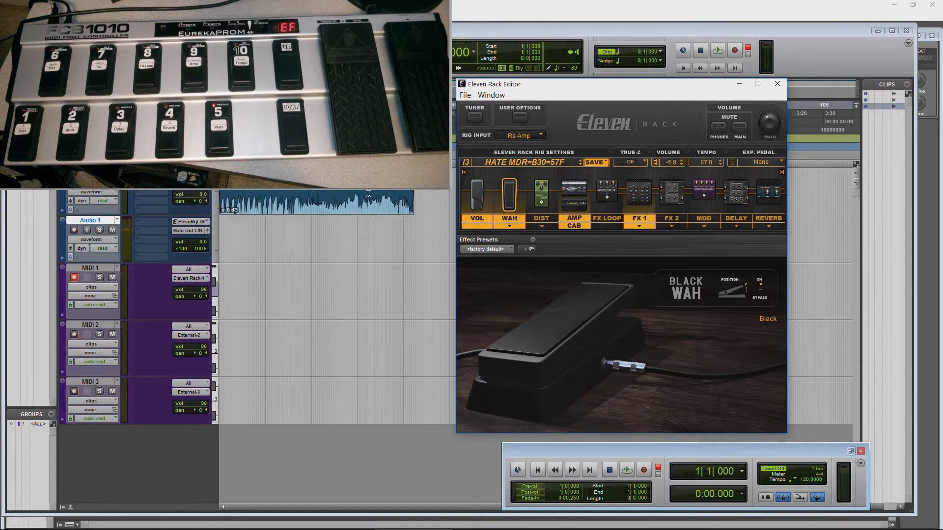
left_click(734, 51)
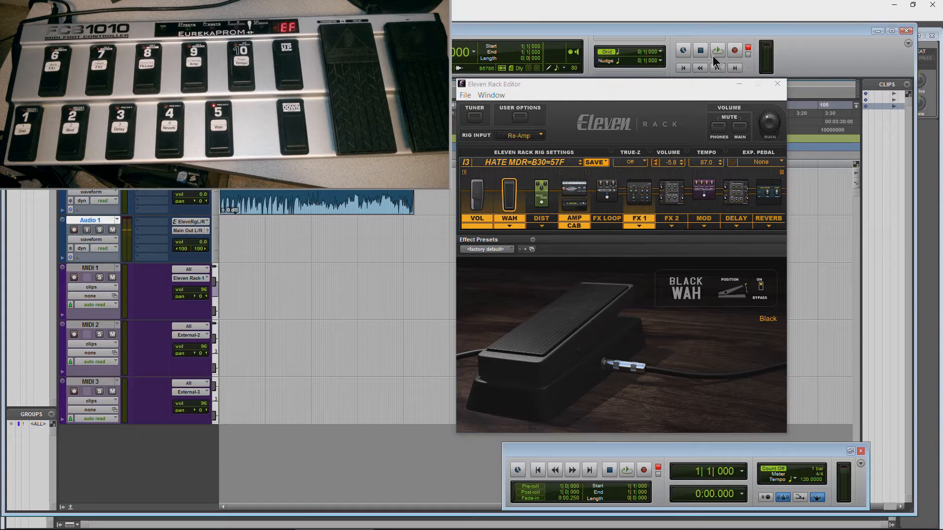
left_click(718, 50)
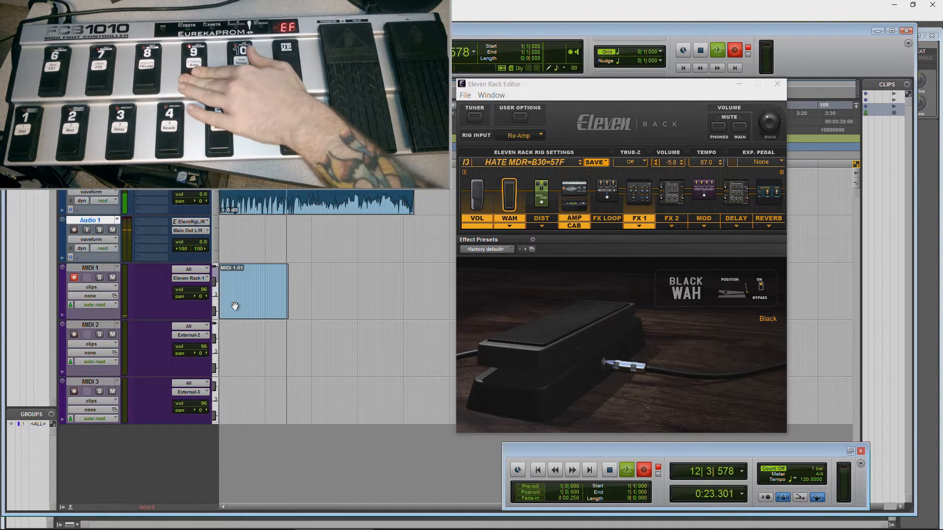
left_click(610, 469)
Step: Disarm the MIDI 1 track and play back the recorded clip
left_click(74, 278)
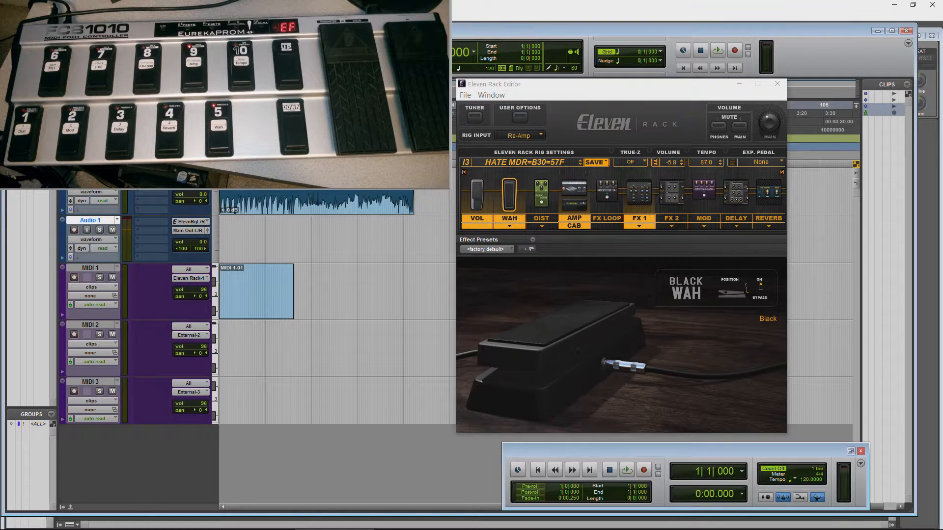
key("space")
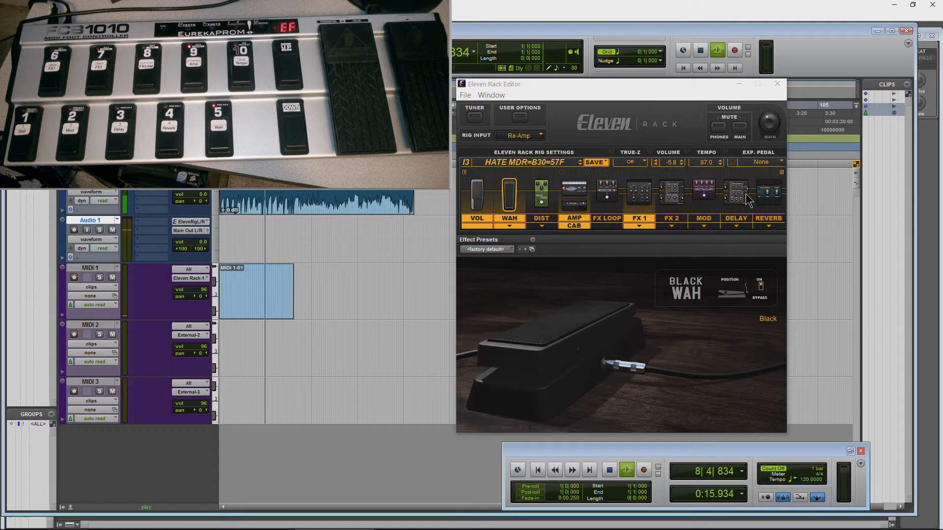
left_click(700, 50)
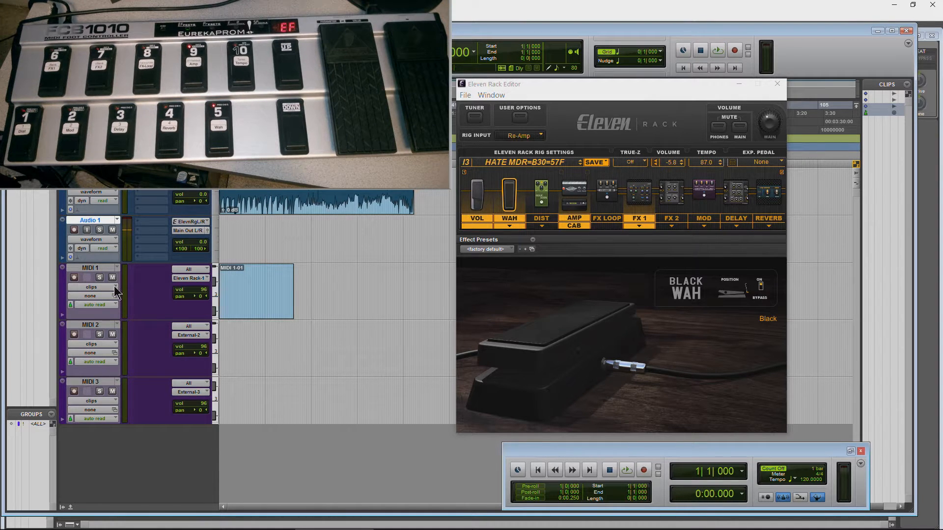
Step: Expand the automation lane under MIDI 1 and look through the track's view options
left_click(62, 315)
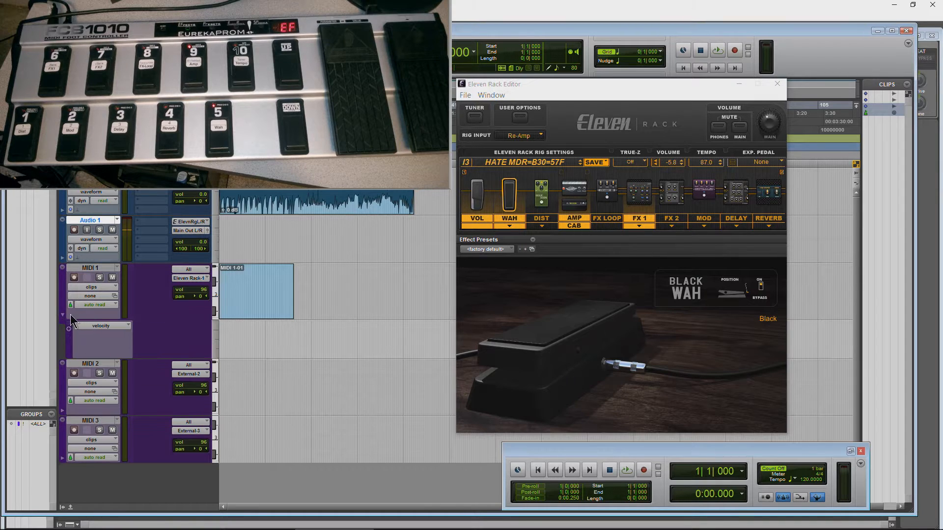
left_click(114, 286)
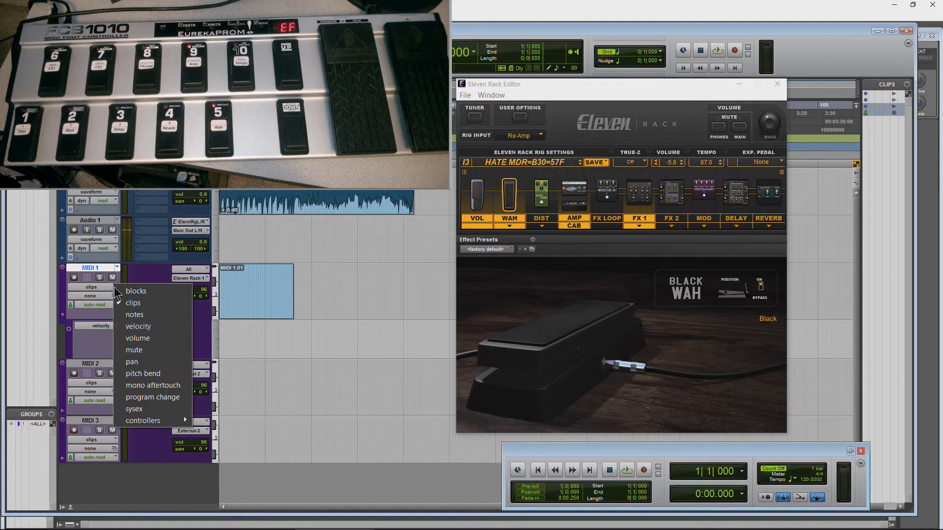
mouse_move(146, 422)
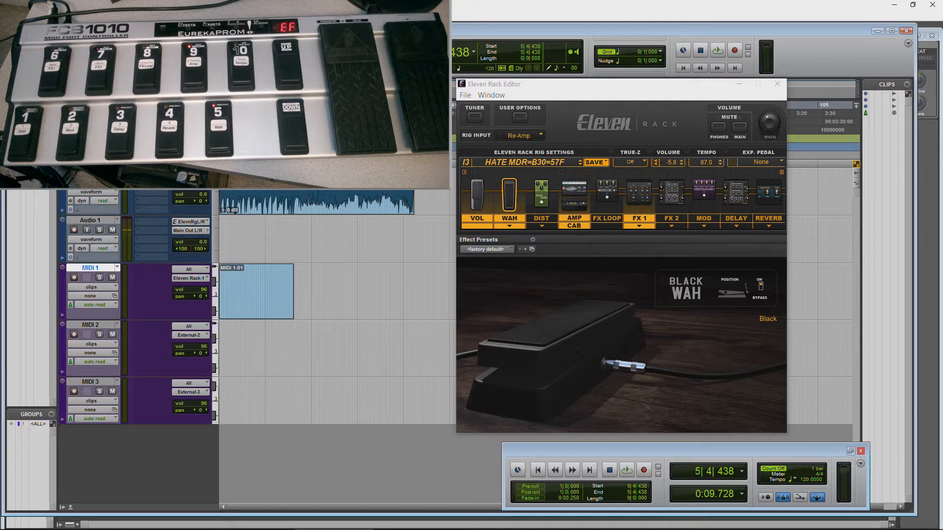
Step: Switch MIDI 1's track view to blocks and play a short passage from near the clip's start
left_click(104, 288)
left_click(108, 297)
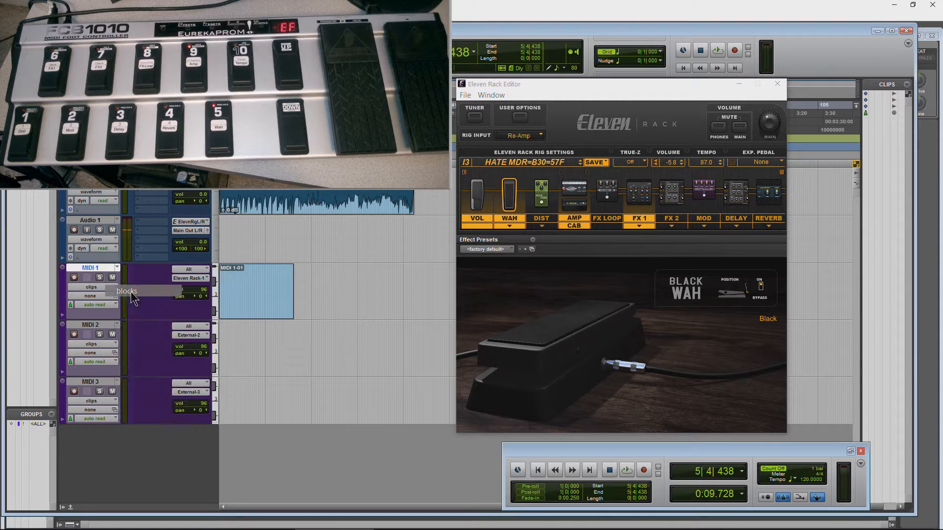
left_click(227, 293)
key("space")
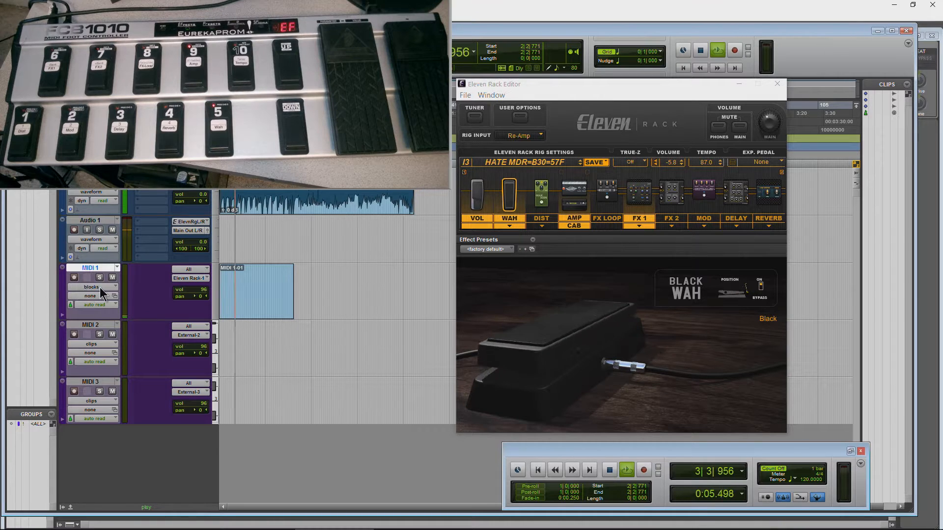
key("space")
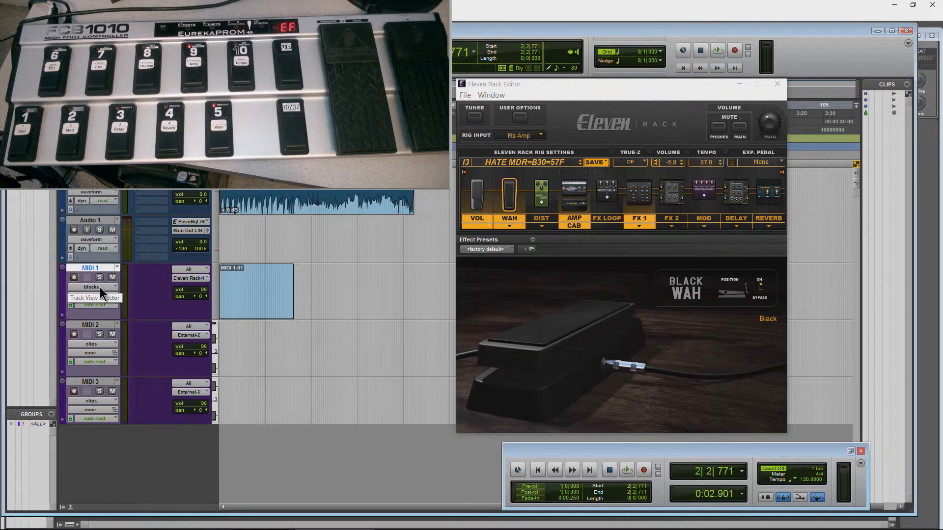
Step: Set MIDI 1's track view to the undefined (111) controller
left_click(99, 288)
mouse_move(143, 418)
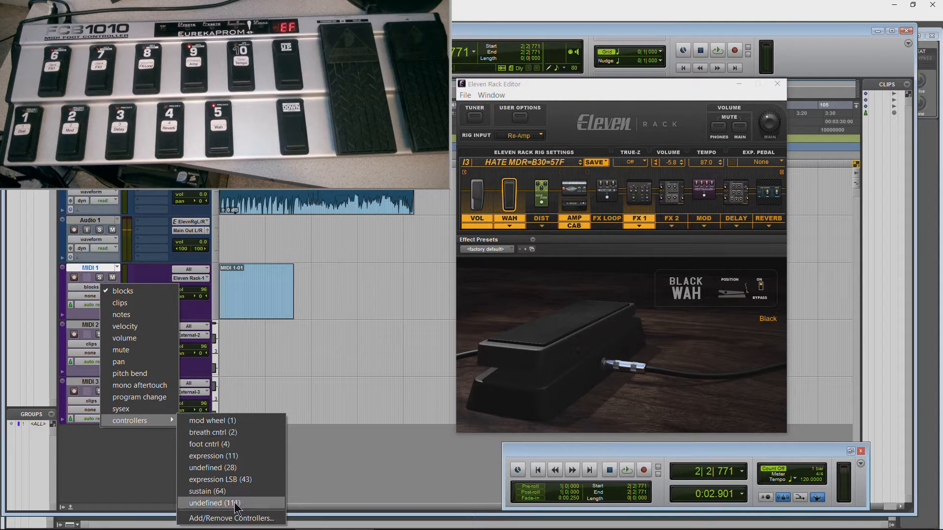
left_click(217, 504)
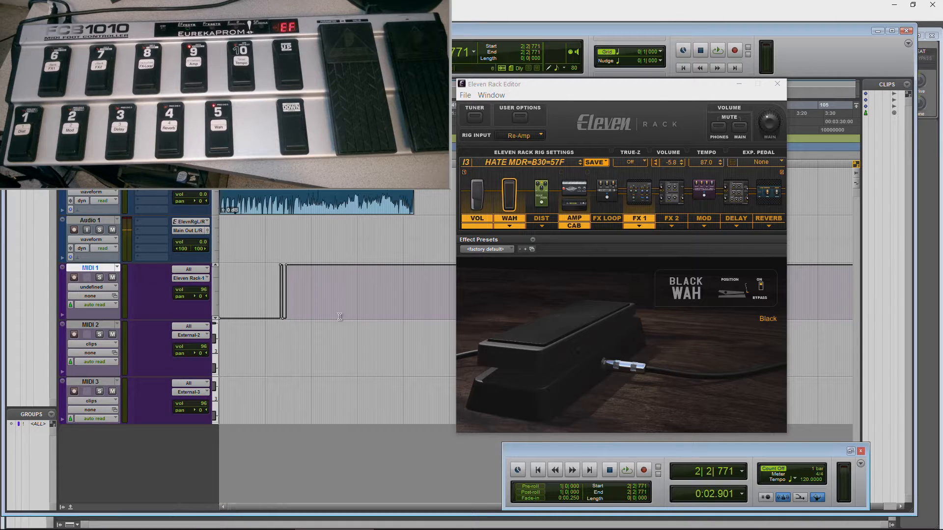
Step: Play from just before the controller 111 changes and bring up the amp in the Eleven Rack Editor
left_click(273, 294)
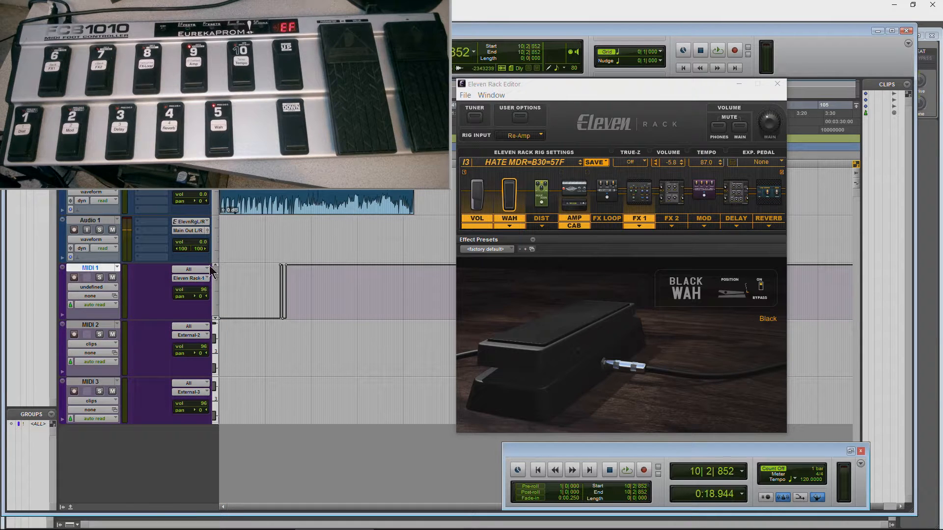
key("space")
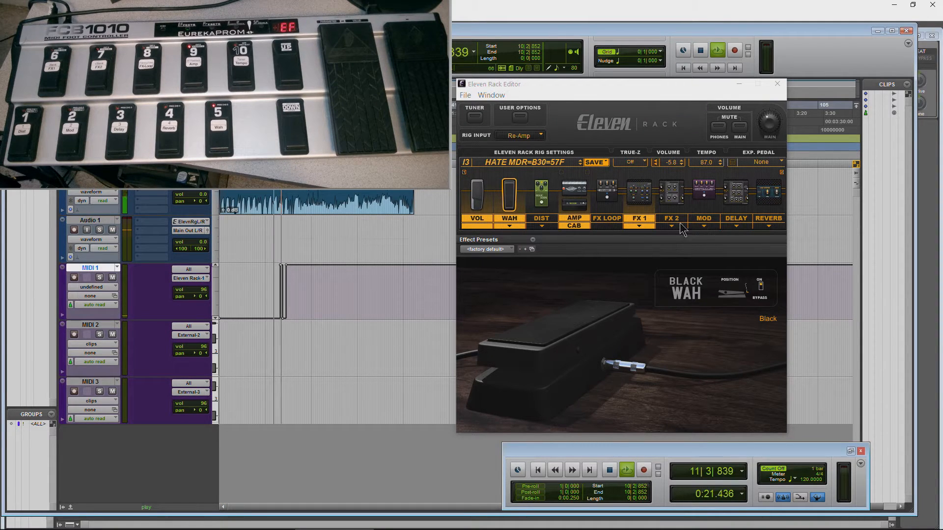
left_click(574, 194)
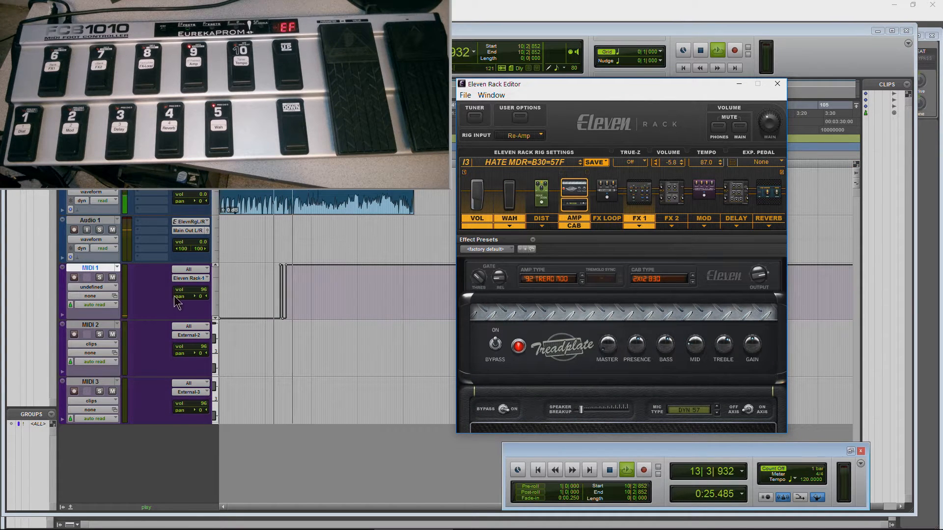
Step: Set MIDI 1's track view to the sustain (64) controller
left_click(108, 287)
mouse_move(143, 423)
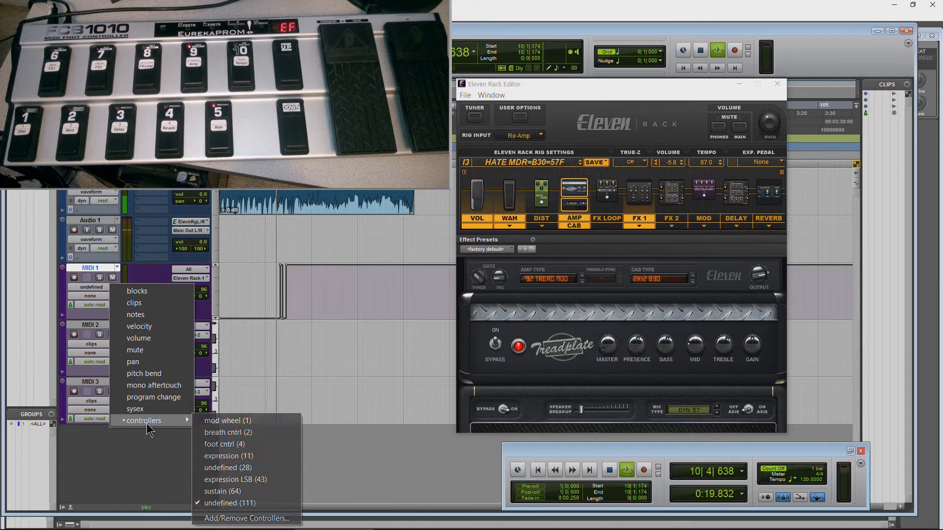
left_click(250, 491)
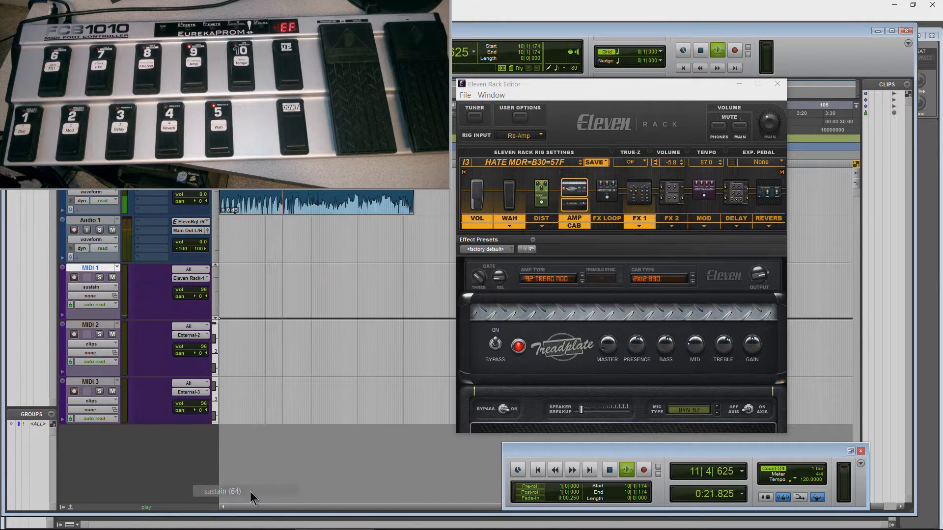
Step: Set MIDI 1's track view to the undefined (28) controller and play briefly from just before its change
left_click(110, 292)
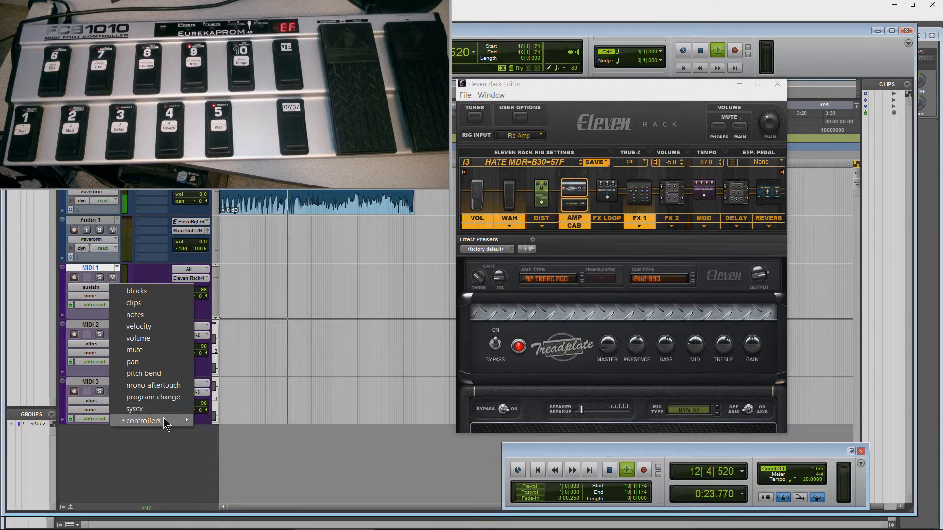
mouse_move(143, 420)
left_click(248, 467)
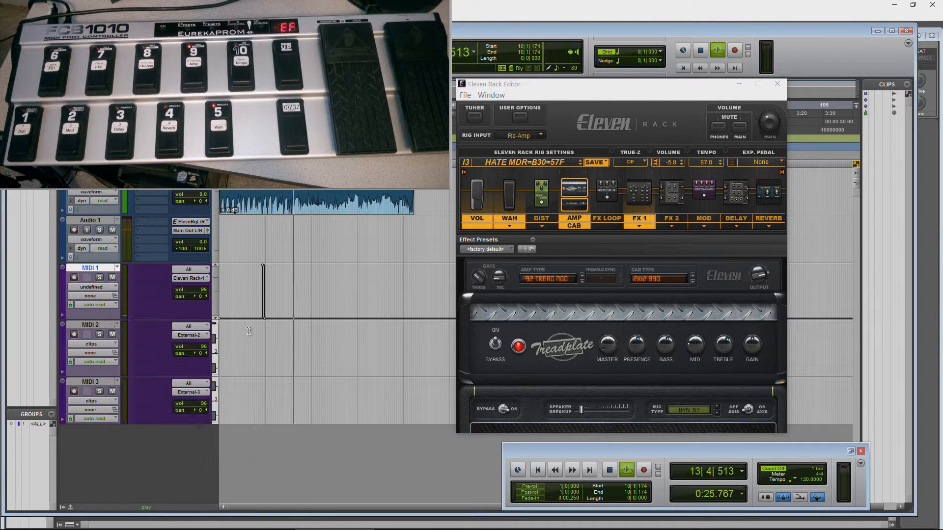
left_click(262, 105)
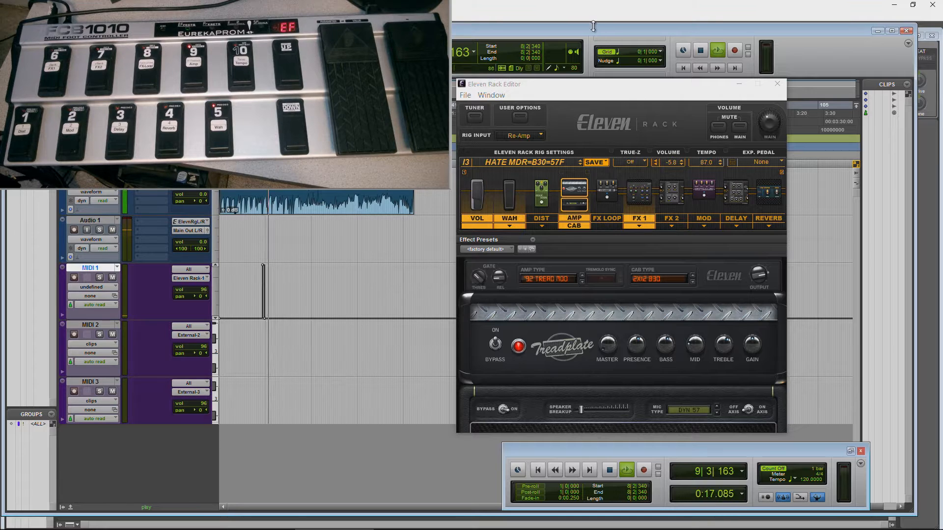
key("space")
Step: Open an automation lane under MIDI 1 and set it to the undefined (28) controller
left_click(63, 315)
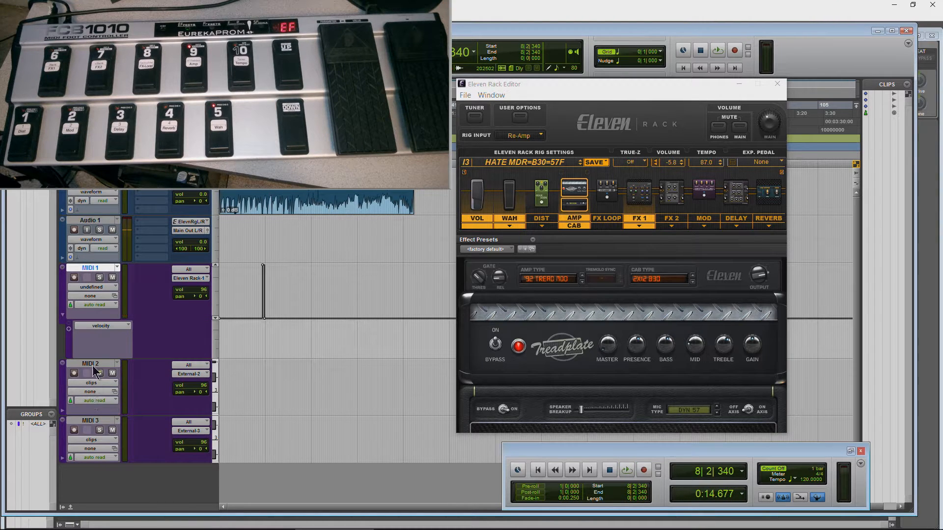
left_click(109, 326)
mouse_move(172, 427)
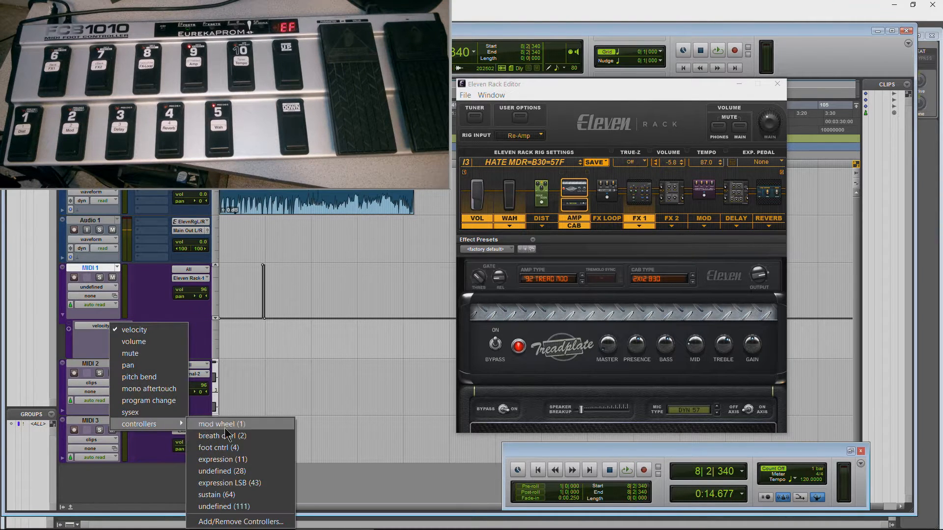
left_click(221, 471)
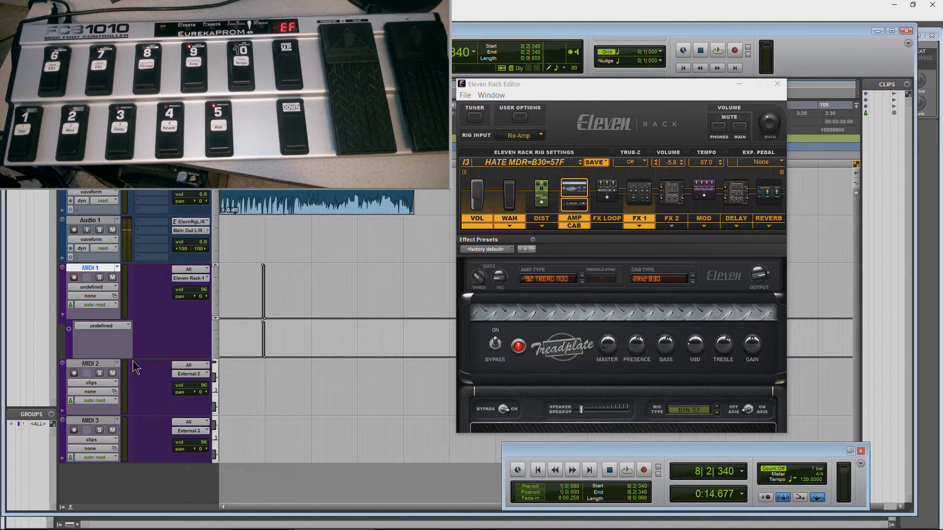
Step: Add a second automation lane under MIDI 1 for the undefined (111) controller and set the track view to clips
left_click(68, 330)
left_click(111, 364)
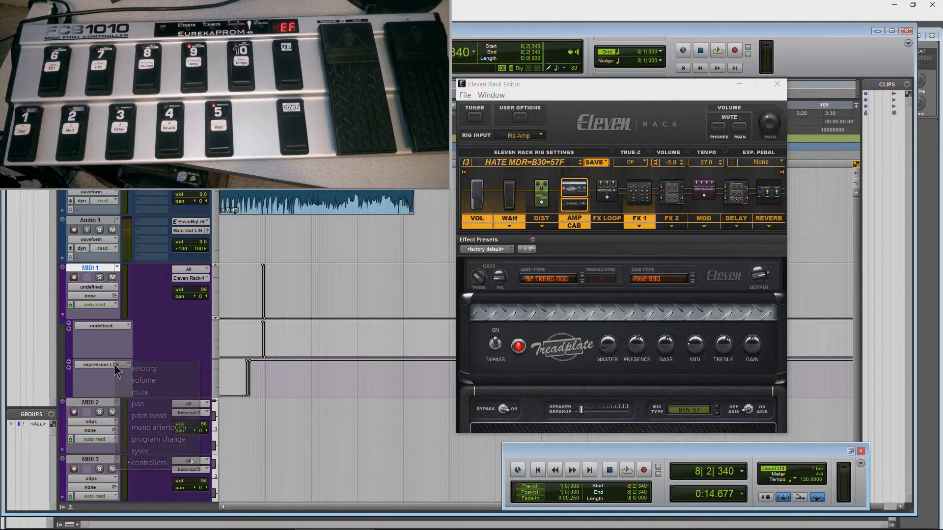
mouse_move(164, 469)
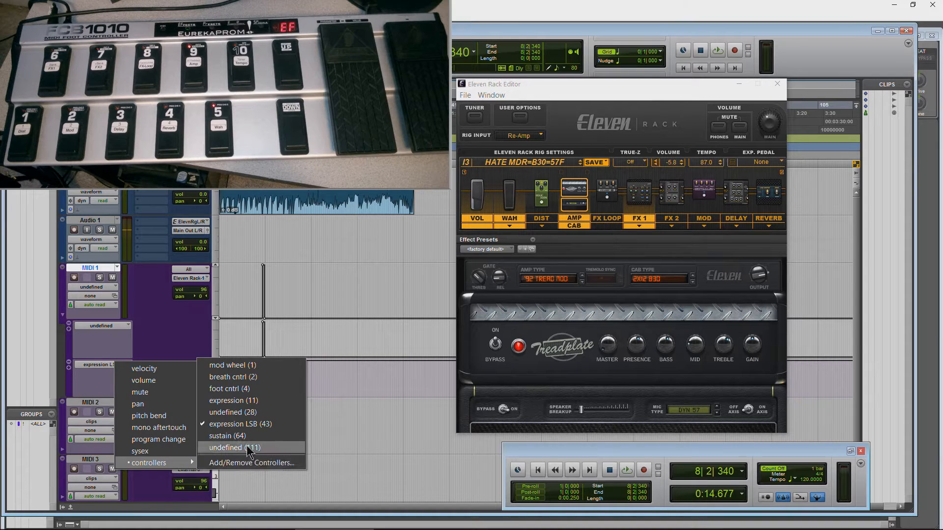
left_click(231, 448)
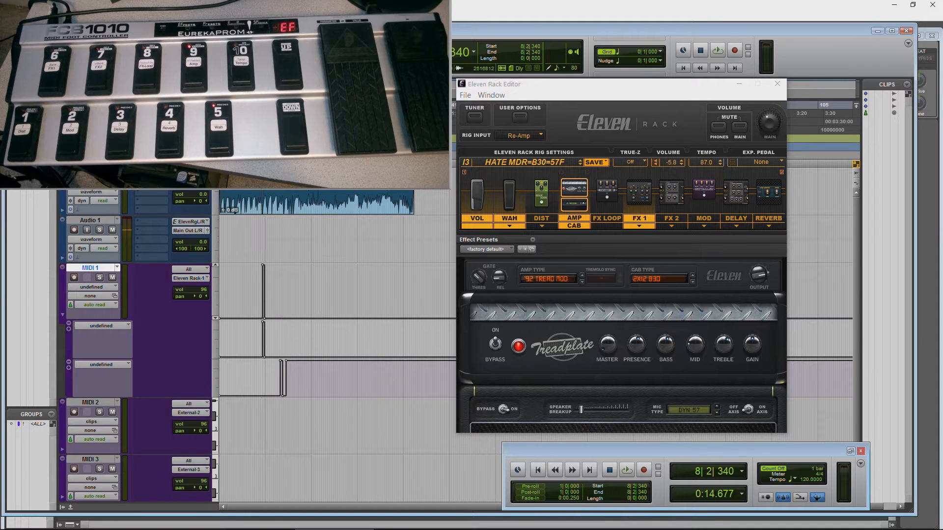
left_click(98, 286)
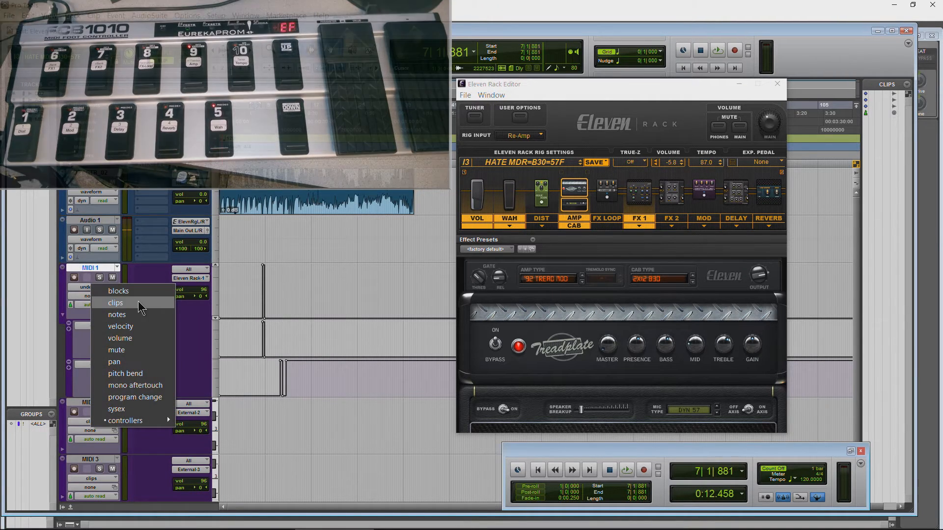
left_click(139, 303)
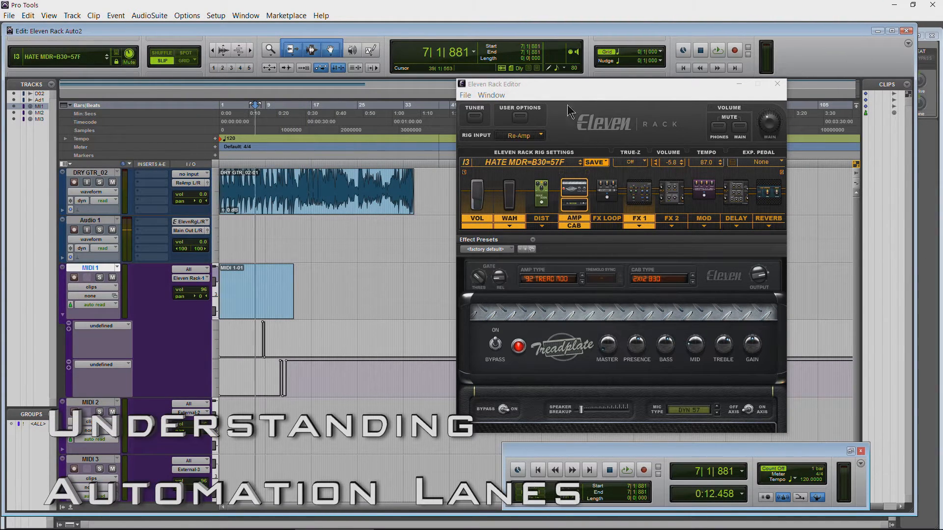
Step: Remove the undefined (28) automation lane under MIDI 1 and hide the remaining undefined (111) lane
left_click_drag(569, 86, 578, 87)
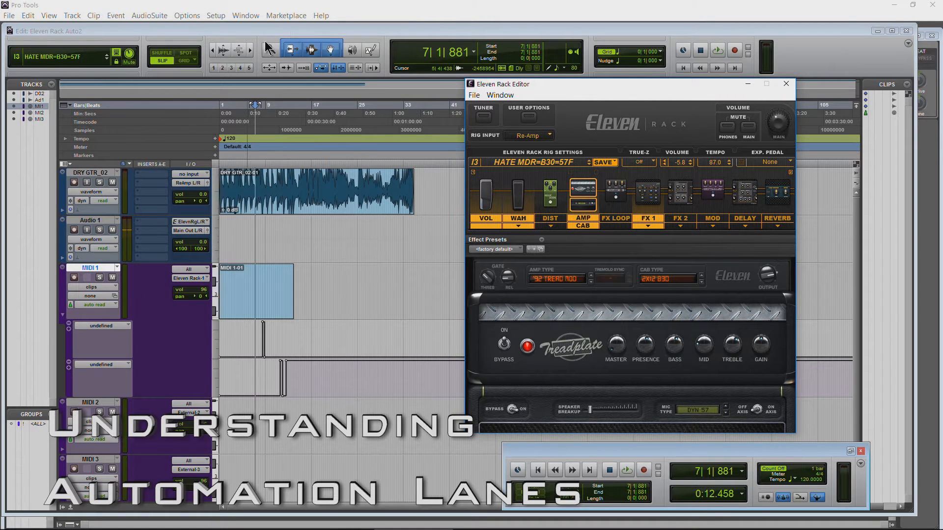
left_click(250, 50)
left_click(250, 50)
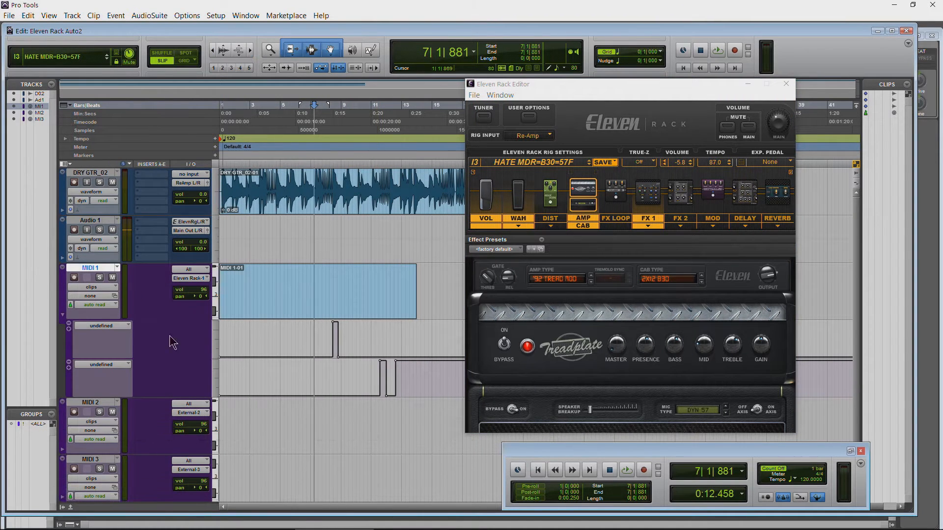
left_click(70, 328)
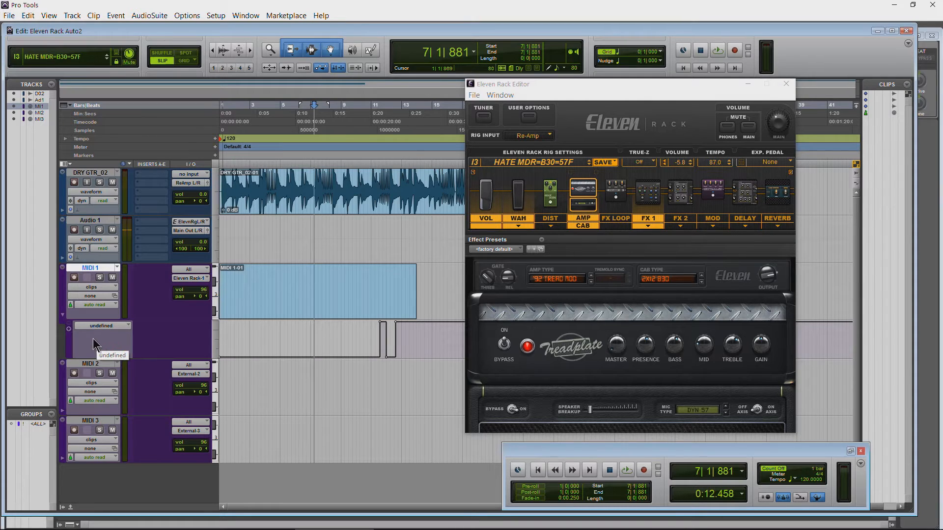
left_click(68, 328)
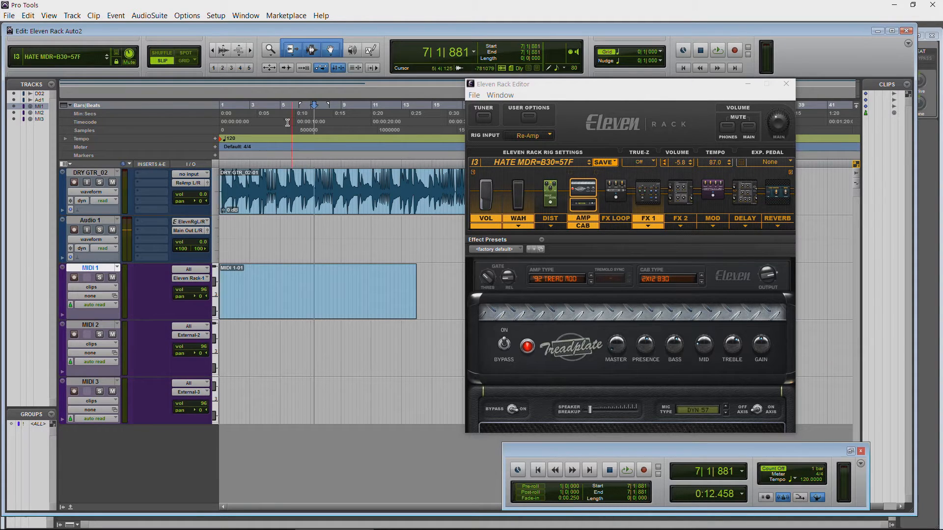
Step: Play from about bar 3 and bring up the wah in the Eleven Rack Editor
left_click(262, 224)
key("space")
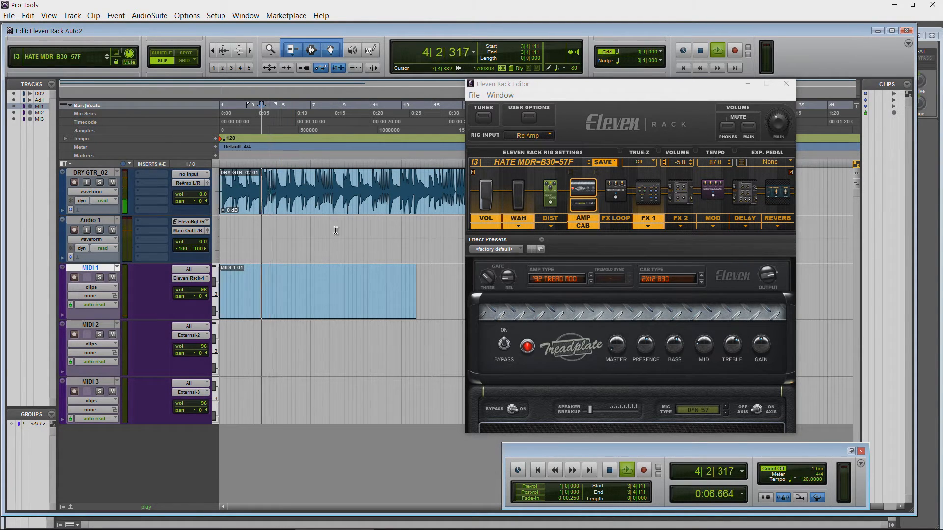
left_click(518, 194)
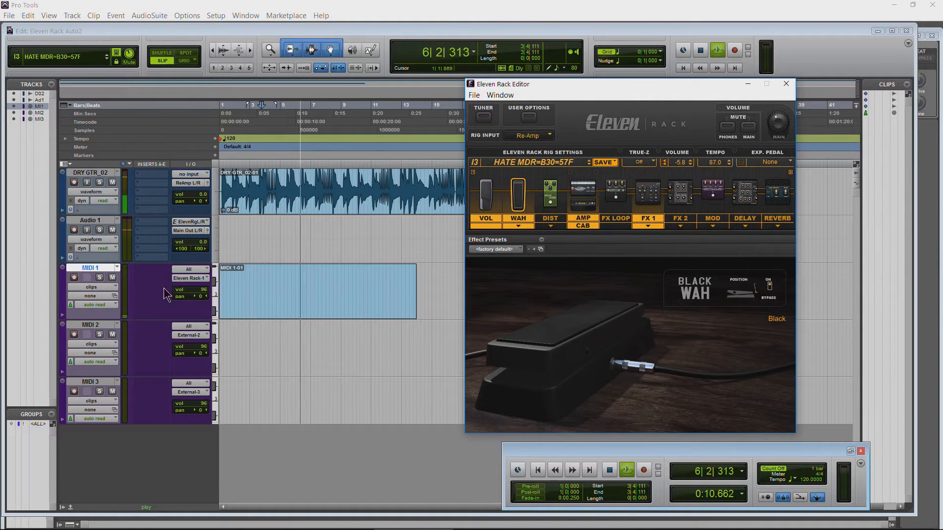
Step: Show MIDI 1's automation lane, stop playback and place the edit cursor near bar 7
left_click(63, 315)
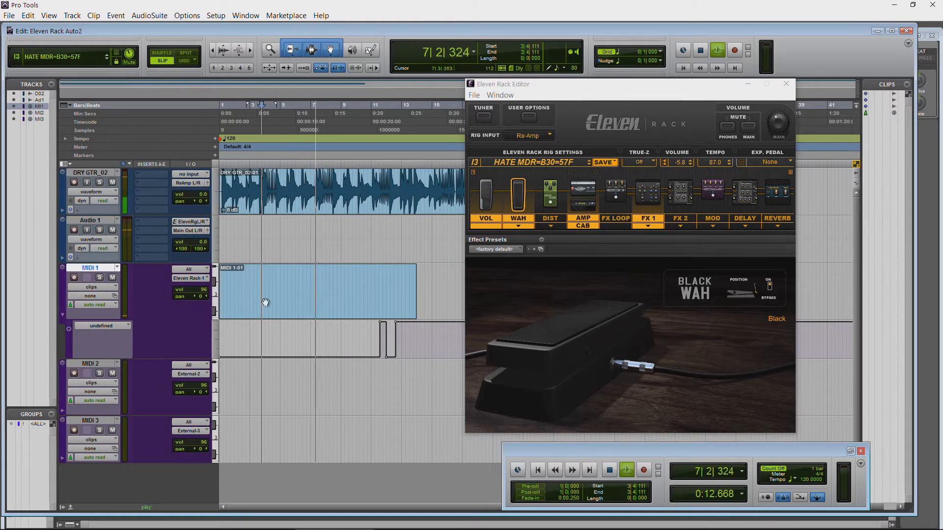
key("space")
left_click(312, 118)
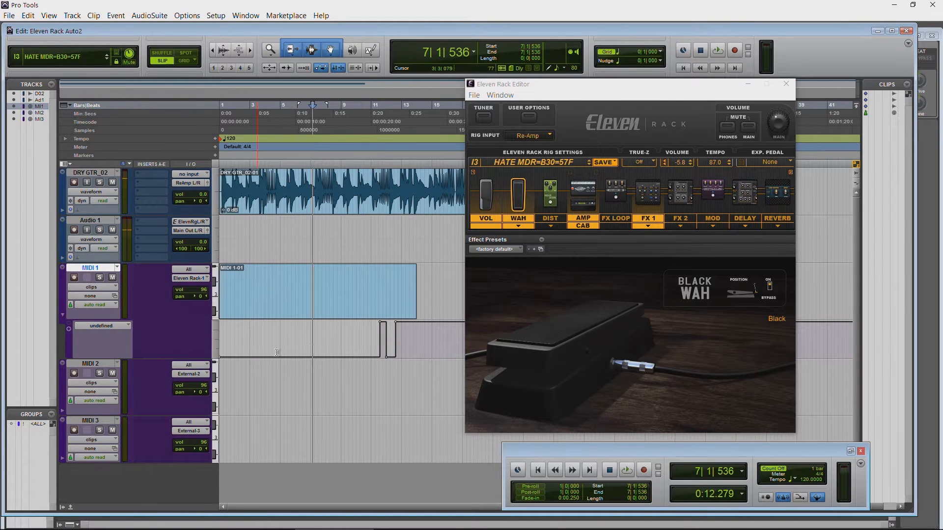
Step: Add another automation lane under MIDI 1 and set it to the undefined (111) controller
left_click(70, 330)
left_click(125, 364)
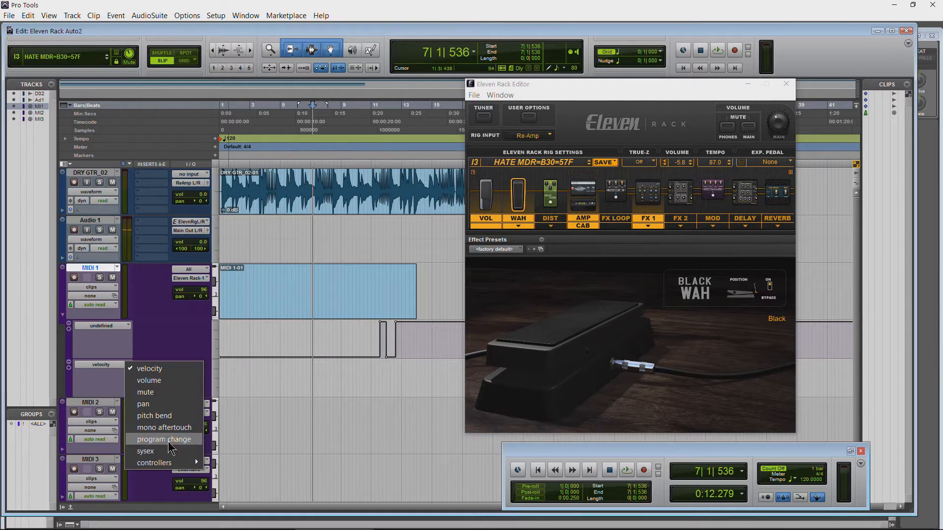
mouse_move(176, 461)
left_click(226, 447)
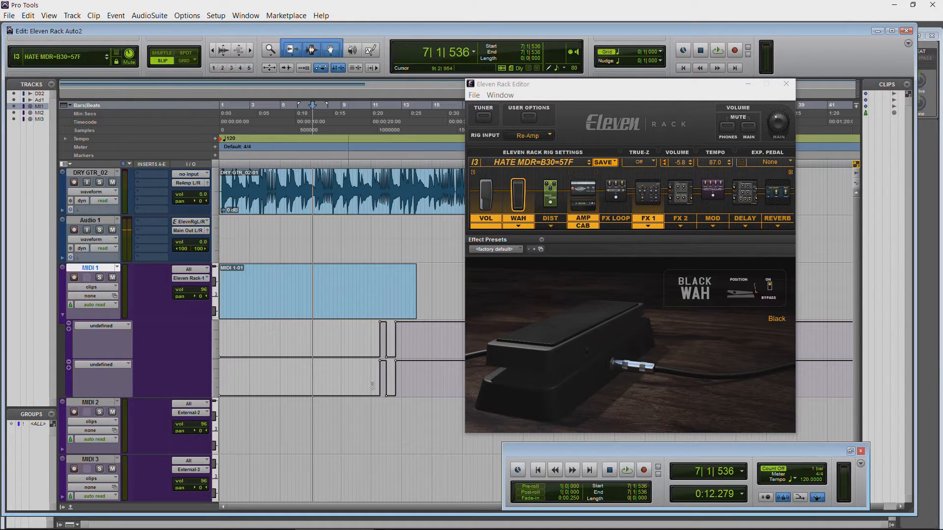
Step: Switch MIDI 1's second automation lane to the undefined (28) controller, then remove that lane
left_click(106, 365)
mouse_move(182, 461)
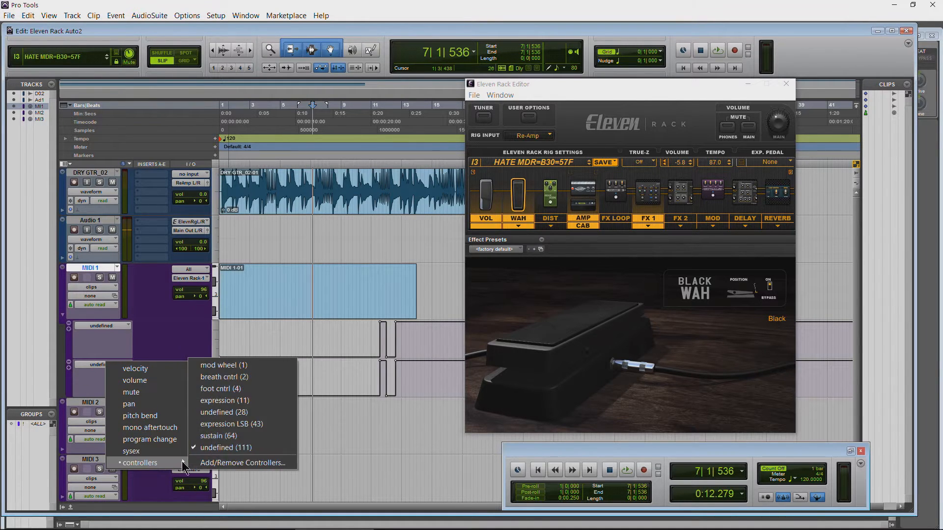
left_click(224, 412)
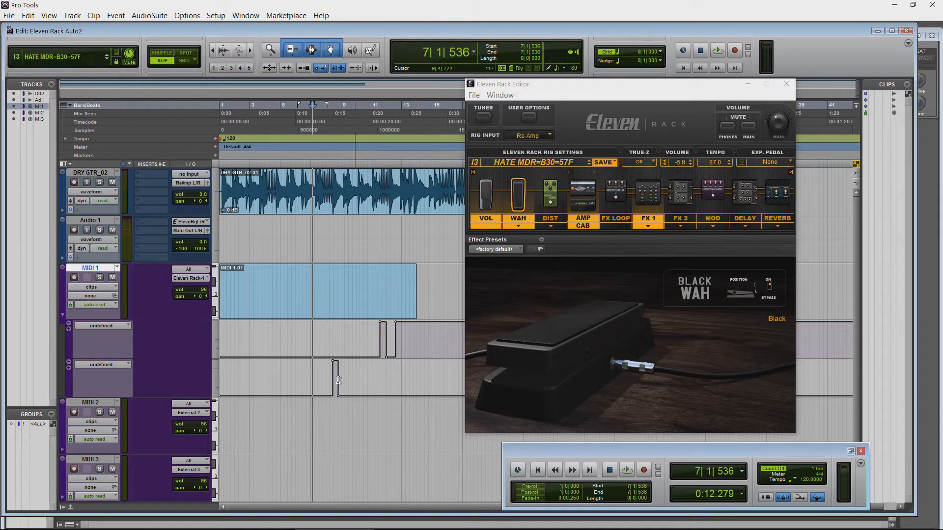
left_click(70, 364)
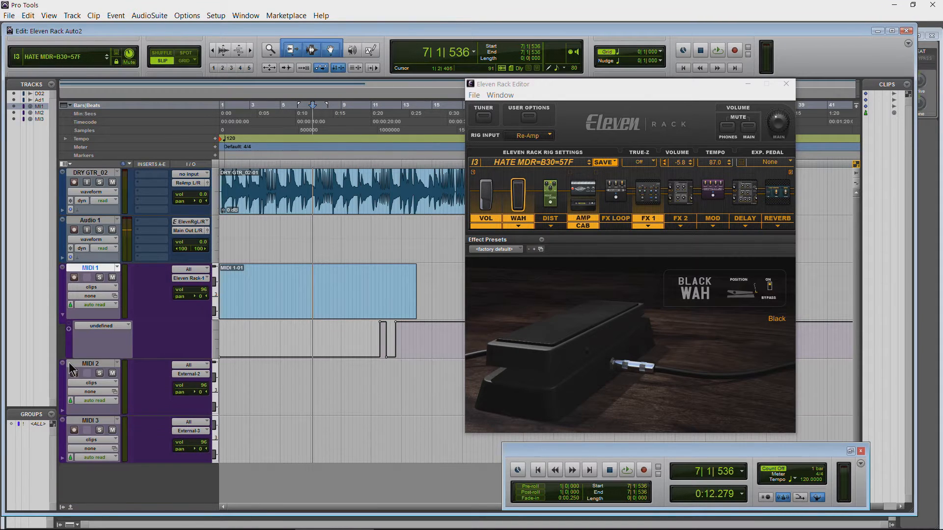
Step: Add a lane for undefined (28) under MIDI 1 and select its controller change, then the whole MIDI 1-01 clip
left_click(70, 330)
left_click(106, 366)
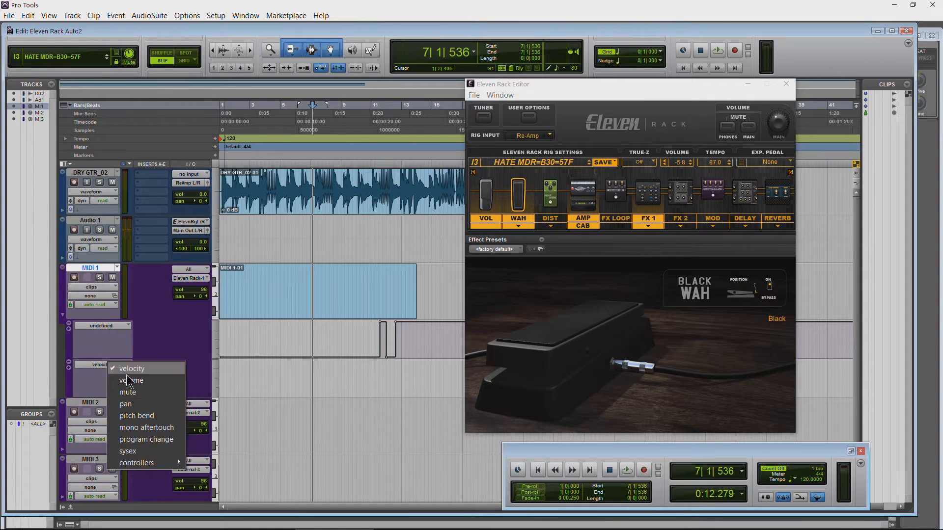
mouse_move(149, 465)
left_click(216, 412)
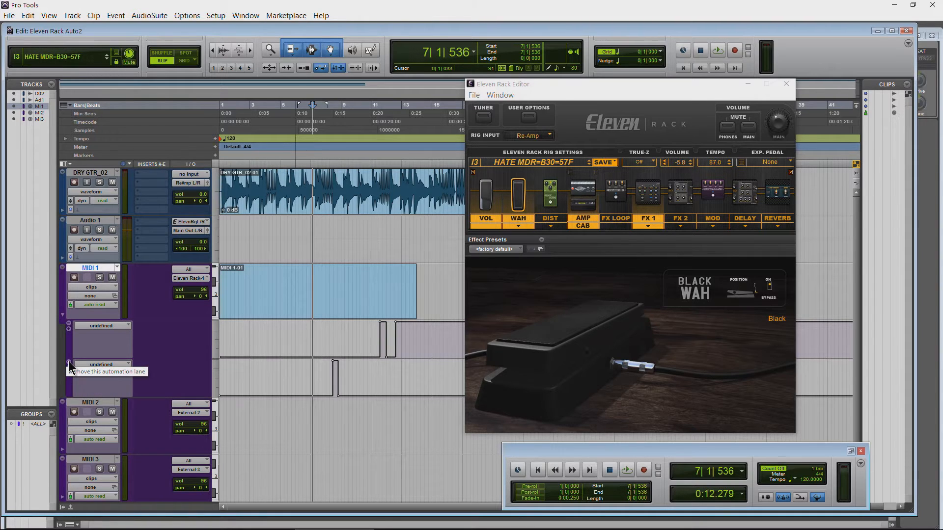
left_click_drag(320, 378, 355, 378)
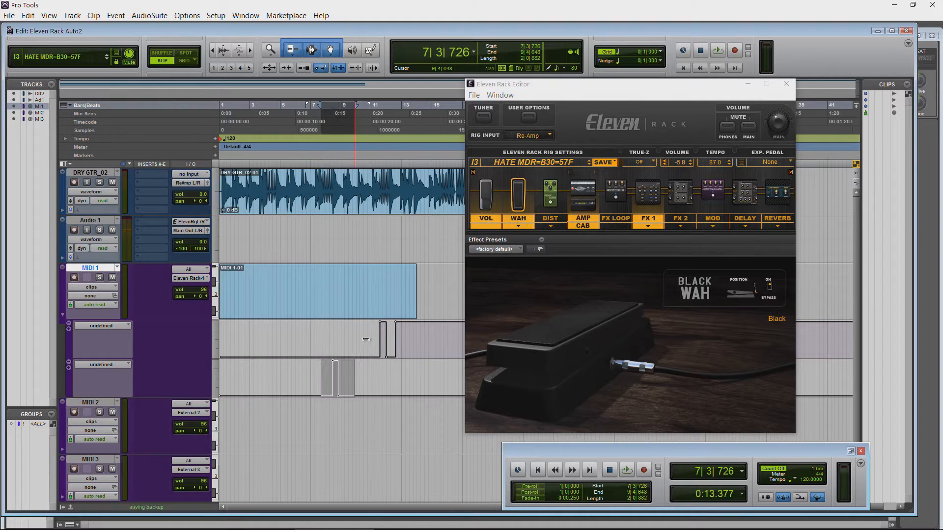
left_click(327, 307)
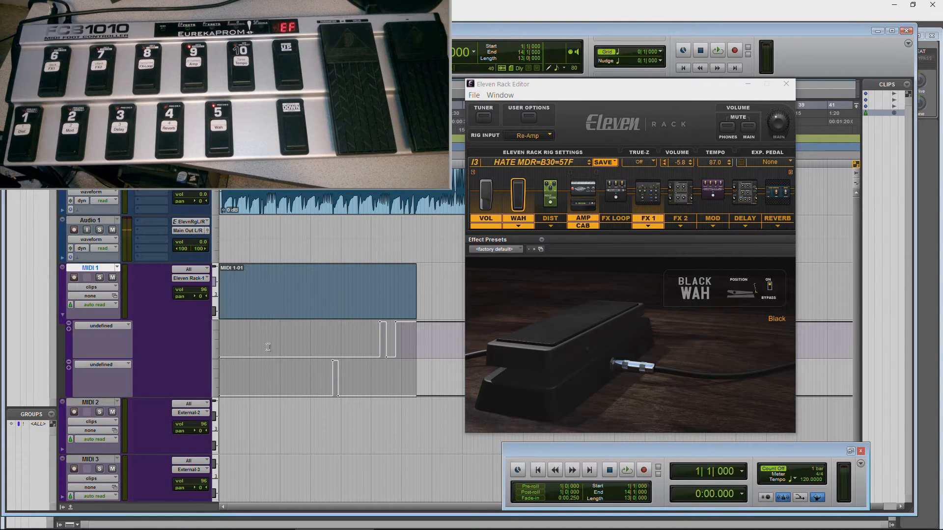
Step: Remove MIDI 1's undefined (28) automation lane, then collapse and expand the remaining lane
left_click(69, 362)
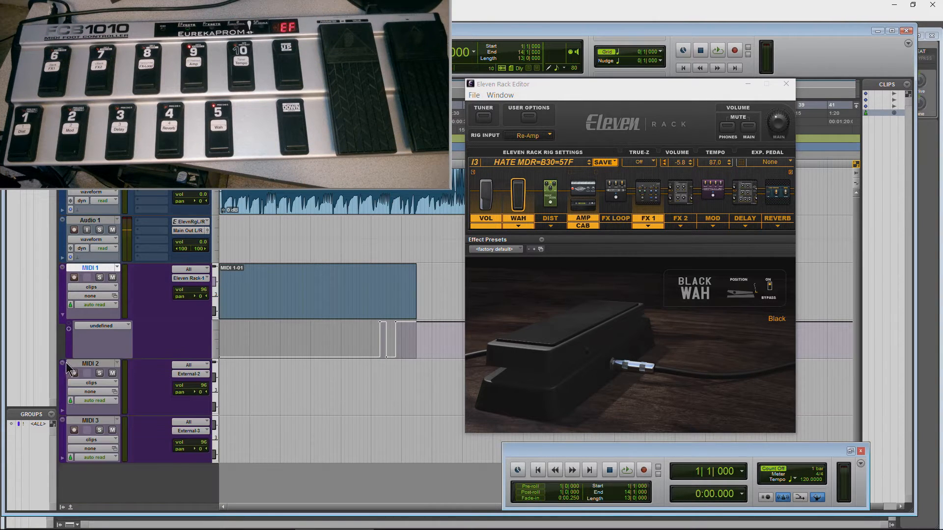
left_click(62, 315)
left_click(62, 315)
Step: Delete the controller changes between about bars 10 and 14 in MIDI 1's undefined (111) lane
left_click(427, 344)
left_click_drag(421, 345, 365, 347)
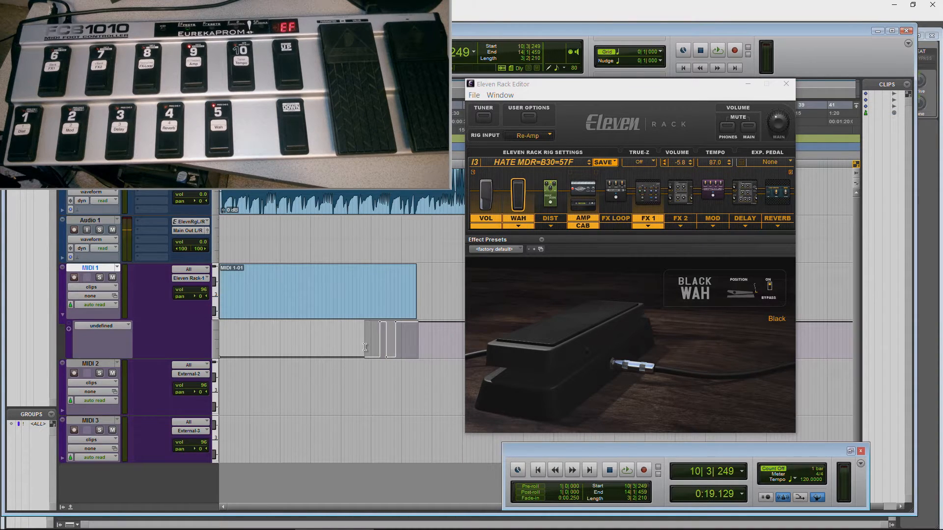
key("Delete")
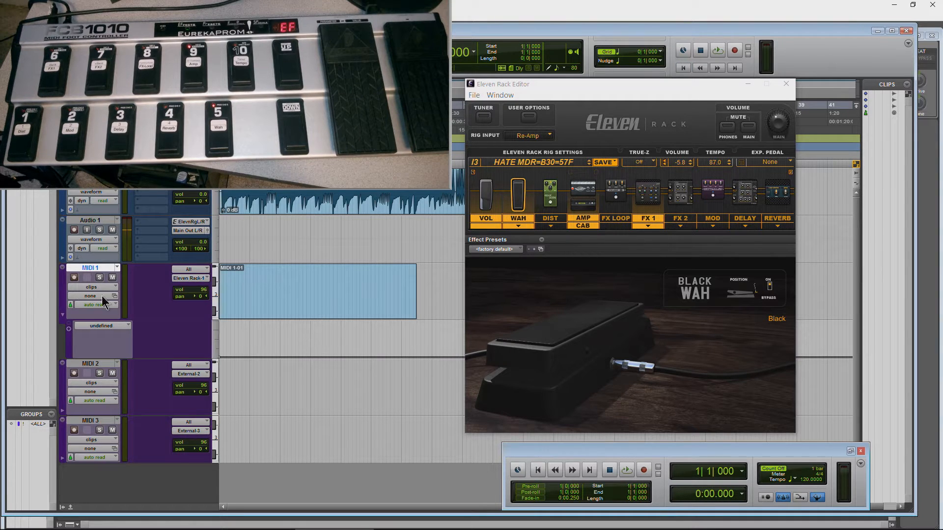
left_click(118, 327)
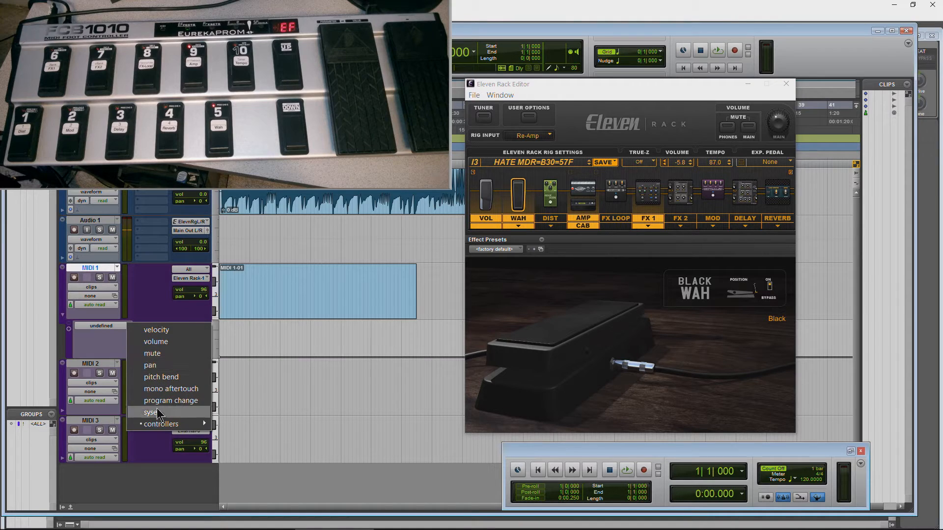
mouse_move(162, 423)
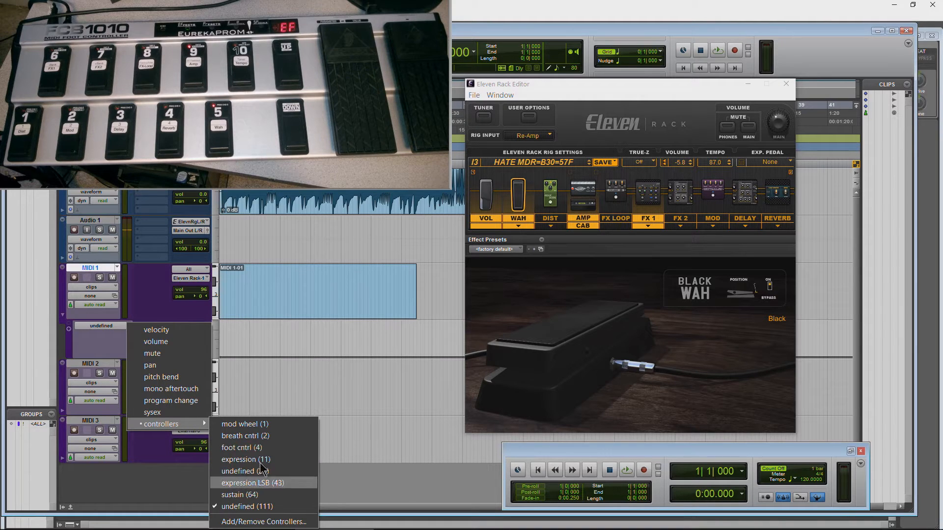
left_click(141, 293)
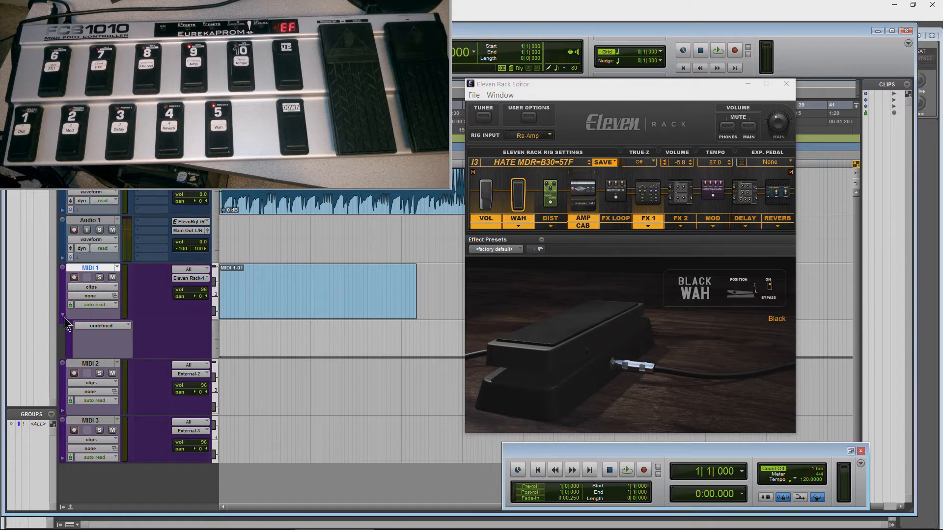
left_click(98, 328)
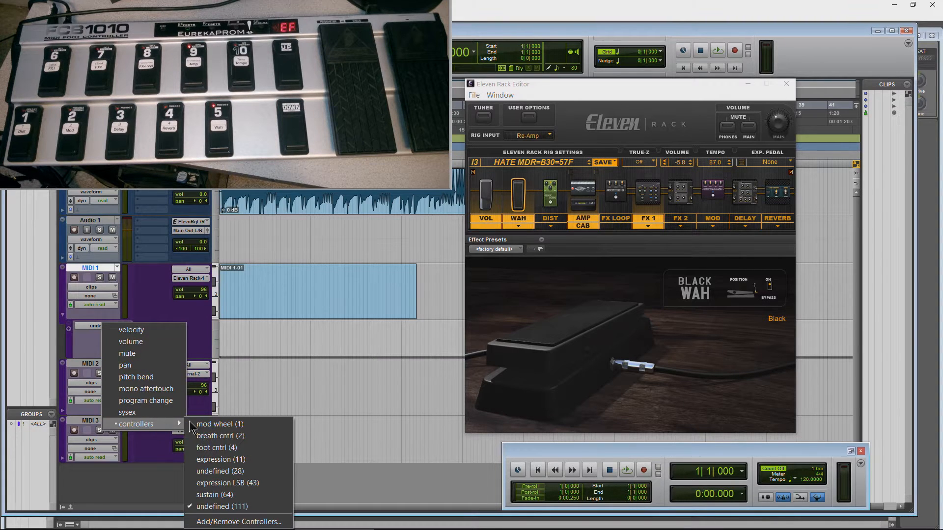
left_click(234, 506)
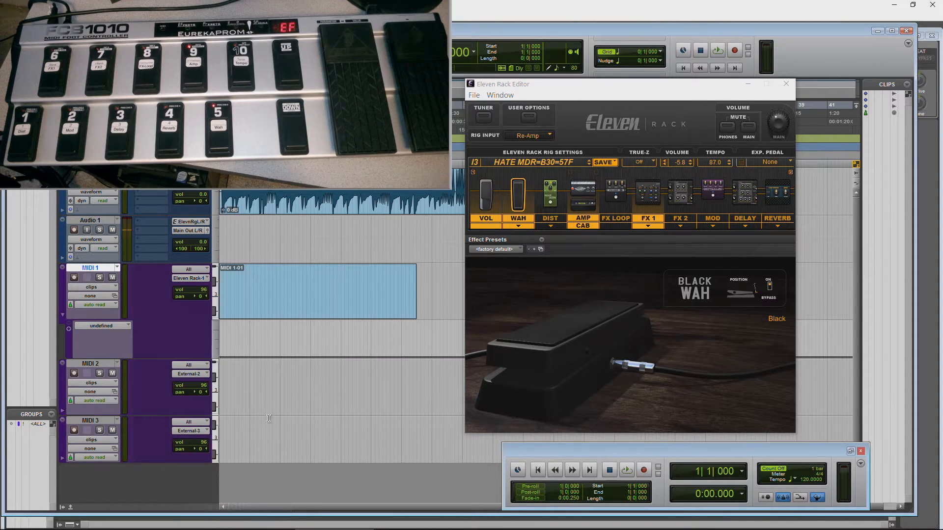
Step: Switch MIDI 1's automation lane to the foot cntrl (4) controller and play the session briefly from near its start
left_click(101, 326)
mouse_move(162, 423)
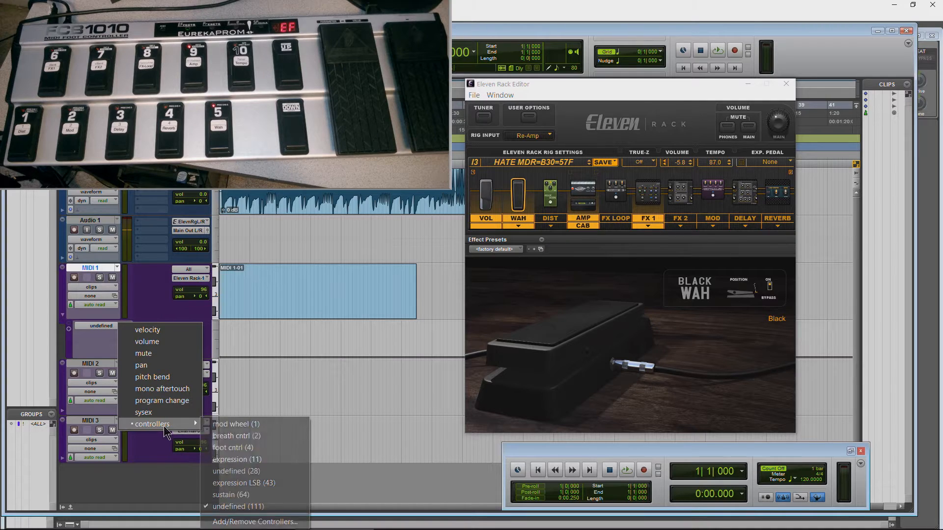
left_click(222, 447)
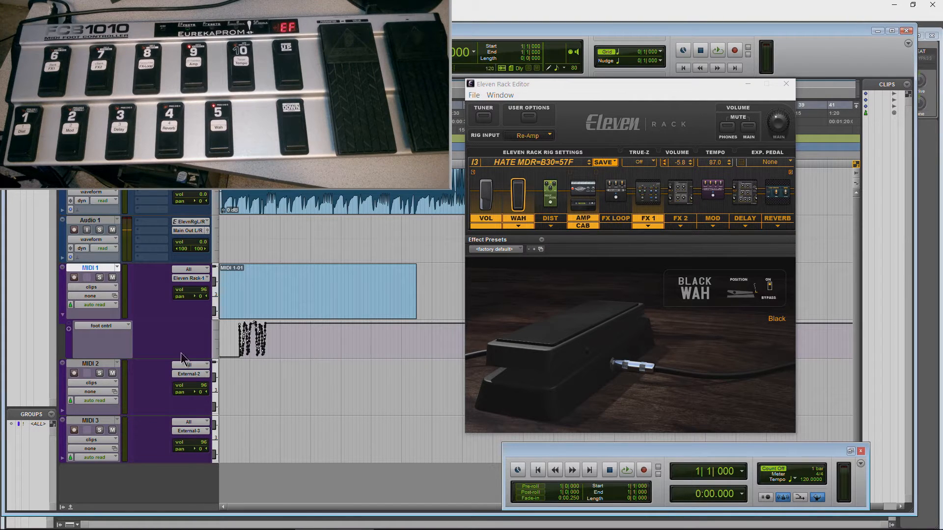
key("space")
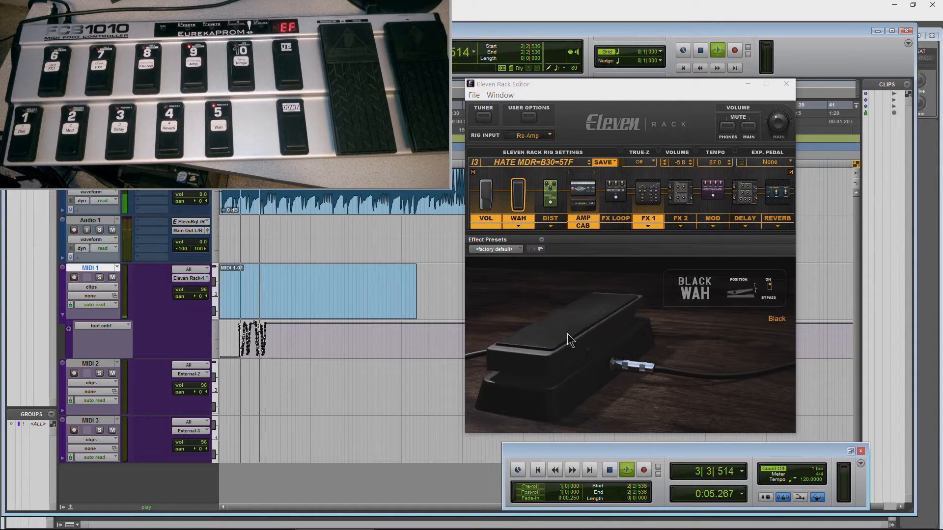
key("space")
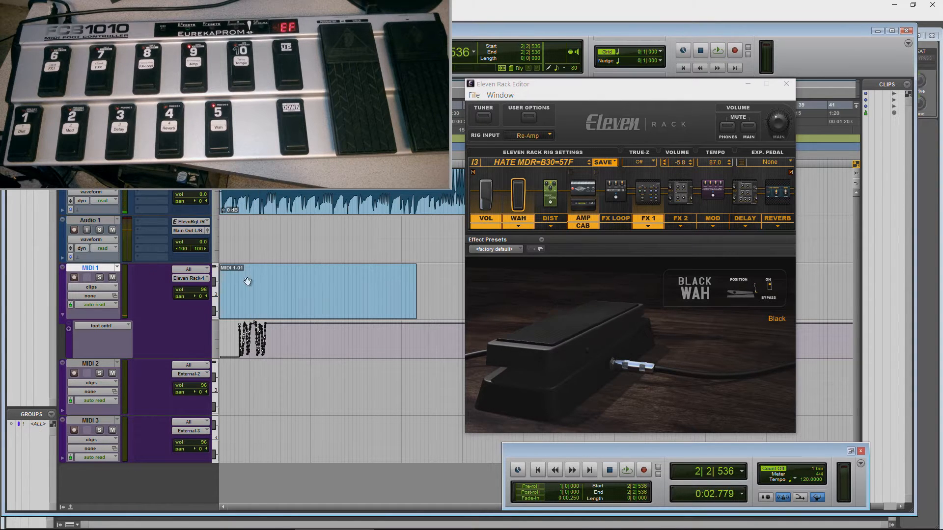
Step: Add a second automation lane under MIDI 1 and set it to the undefined (28) controller
left_click(68, 329)
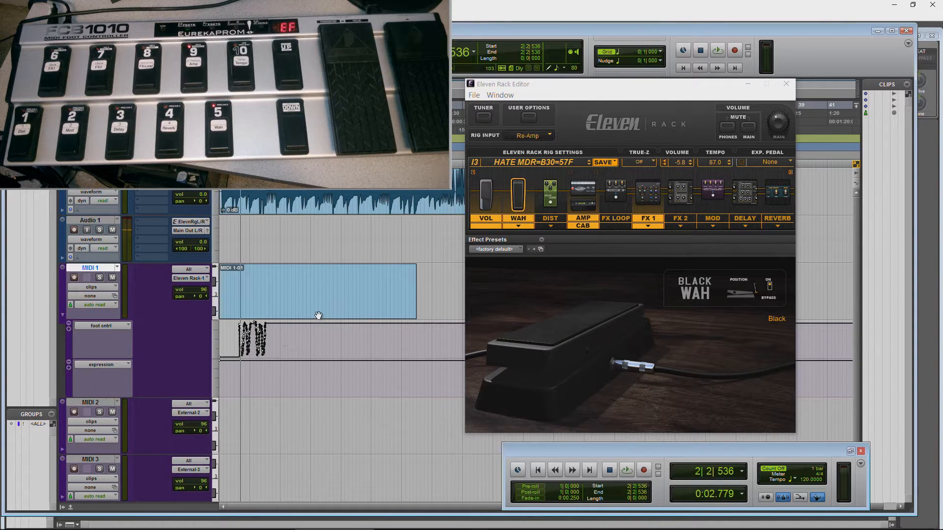
left_click(129, 365)
mouse_move(162, 462)
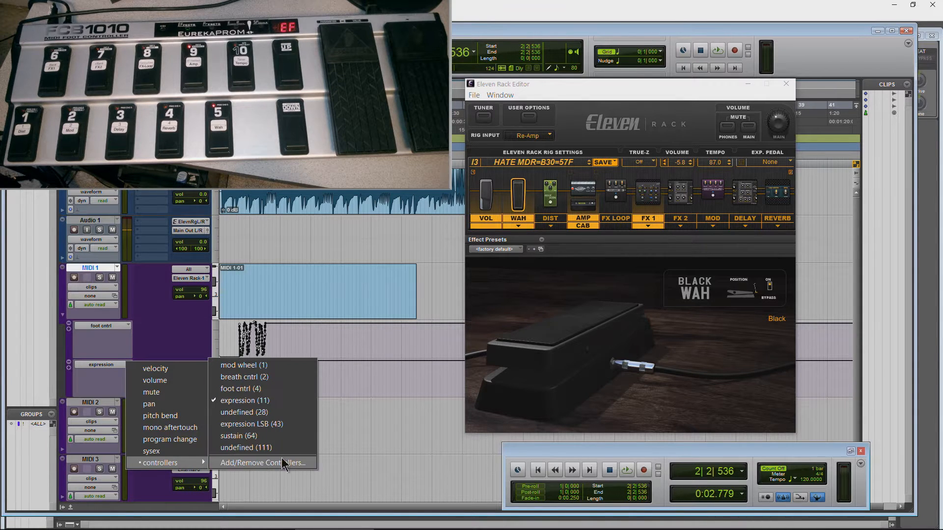
left_click(265, 414)
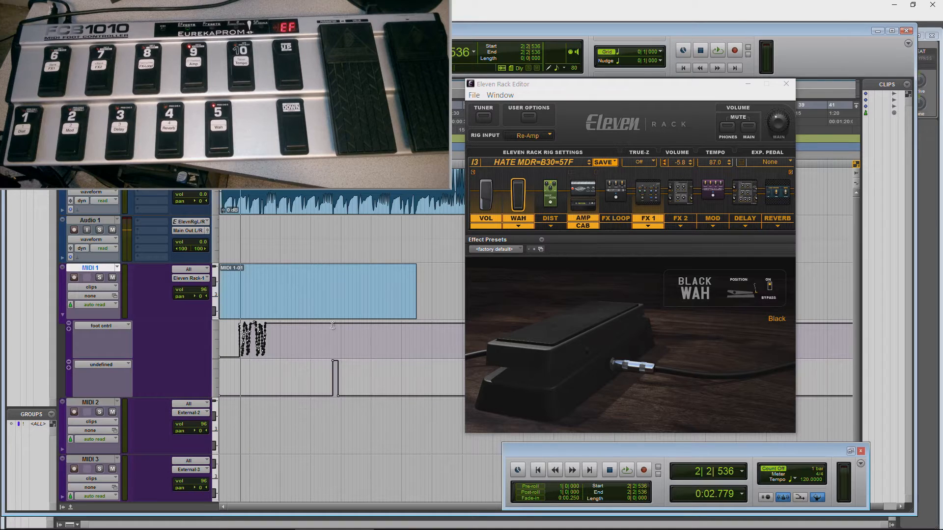
Step: Show MIDI 1 as blocks, move its clip to start at about bar 11, and play from bar 1
left_click_drag(508, 84, 604, 70)
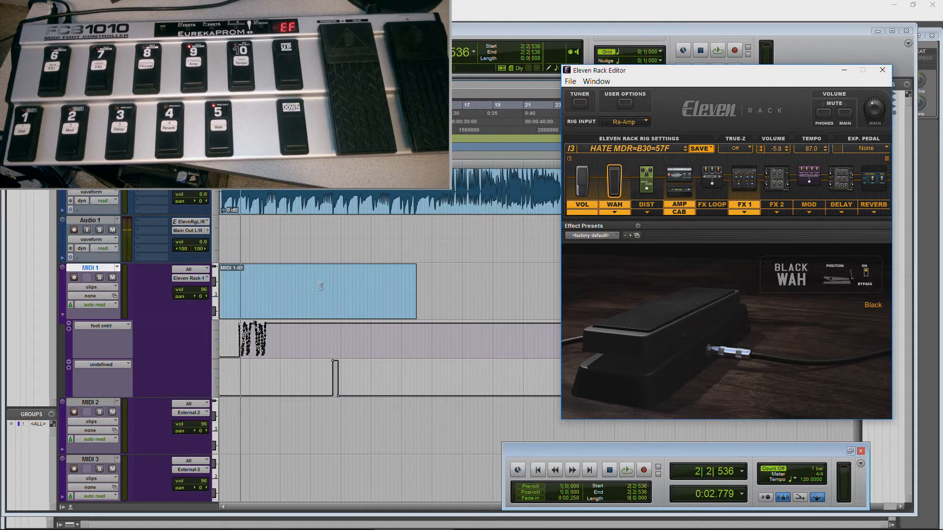
left_click(104, 288)
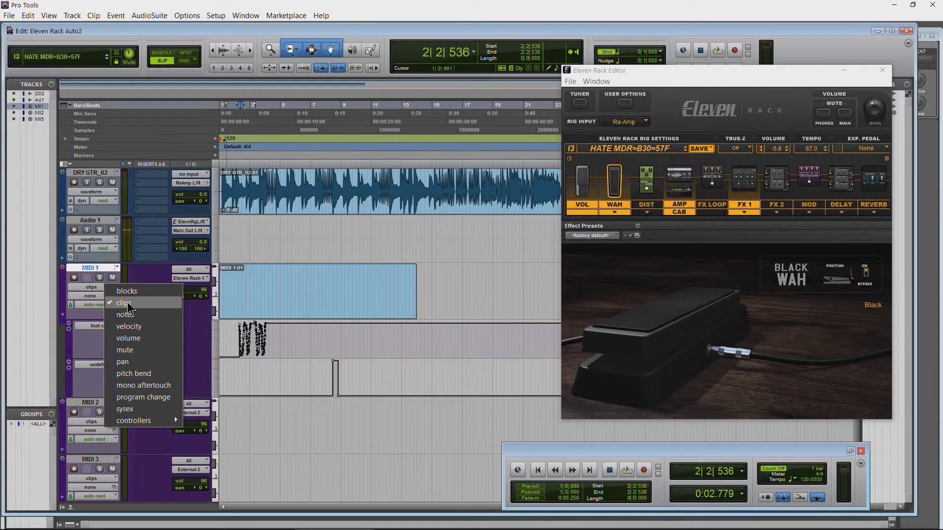
left_click(127, 291)
left_click_drag(276, 296, 420, 307)
left_click(232, 127)
key("space")
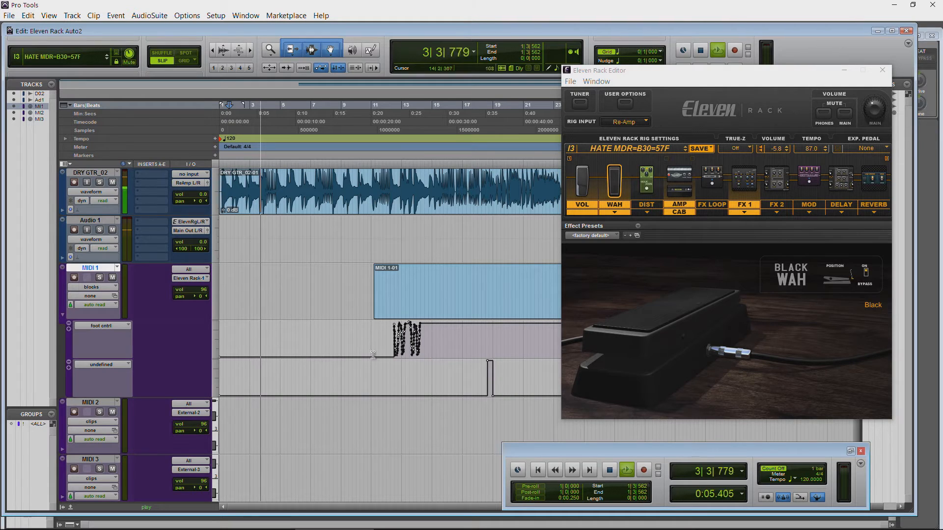
Step: Move the MIDI 1-01 clip back so it starts at about beat 3 of bar 1
left_click(411, 308)
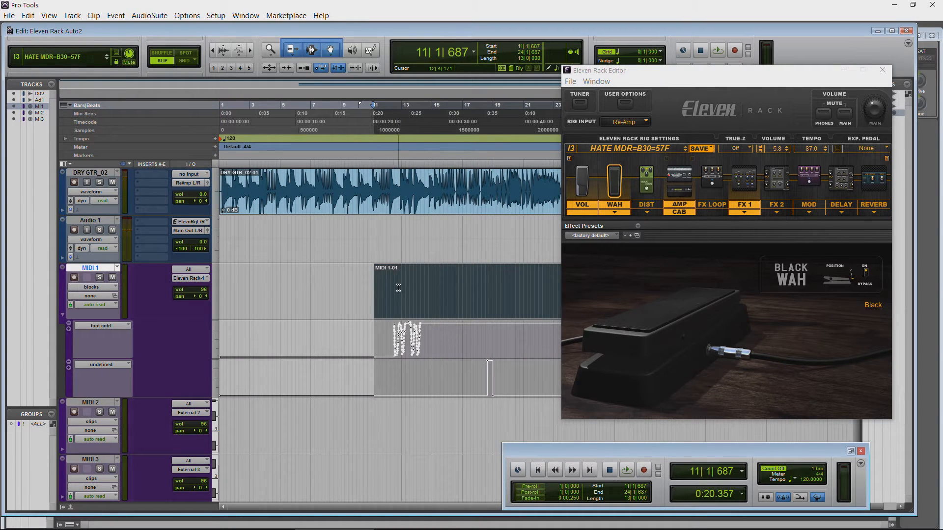
left_click_drag(436, 307, 377, 298)
left_click_drag(442, 305, 295, 311)
Step: Show foot cntrl (4) on MIDI 2 and draw a triangle-wave controller pattern from bar 1 to about bar 13 with the Pencil tool
left_click(92, 422)
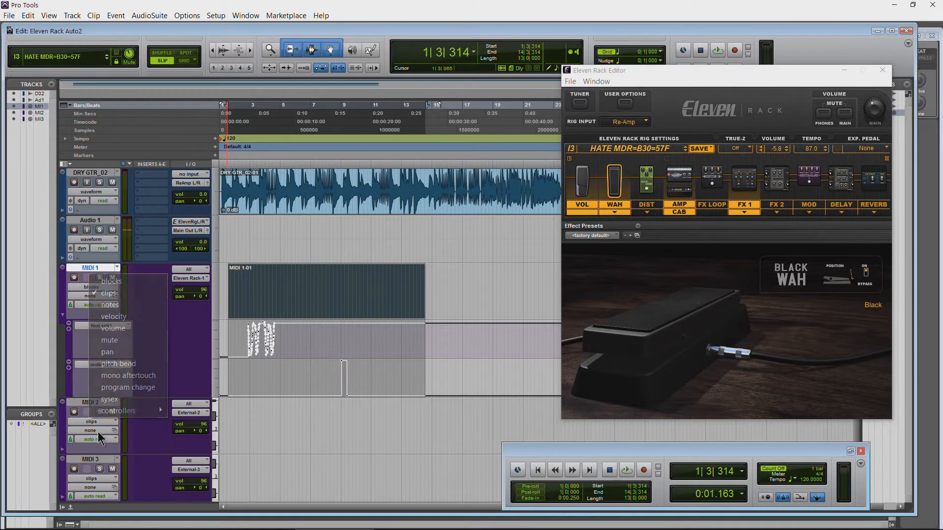
mouse_move(135, 415)
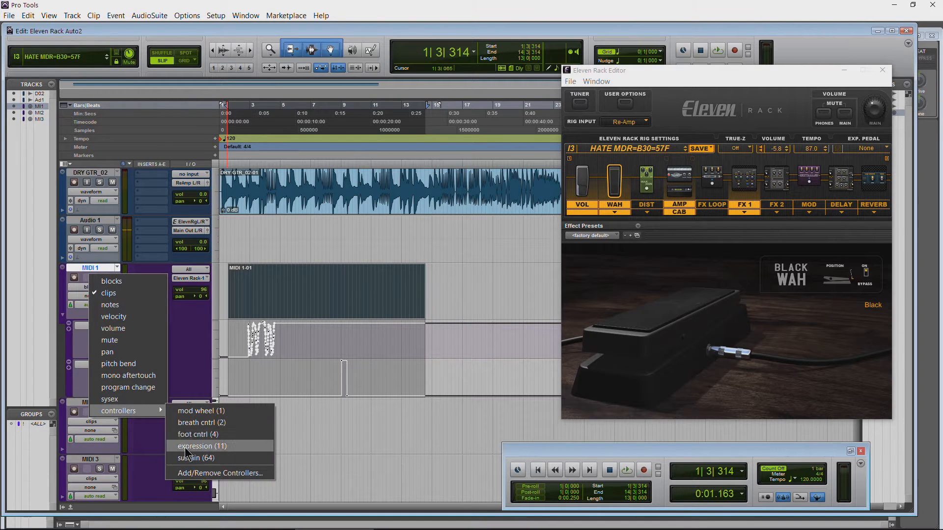
left_click(194, 434)
left_click(371, 50)
mouse_move(229, 437)
left_mouse_down()
mouse_move(373, 428)
mouse_move(403, 448)
left_mouse_up()
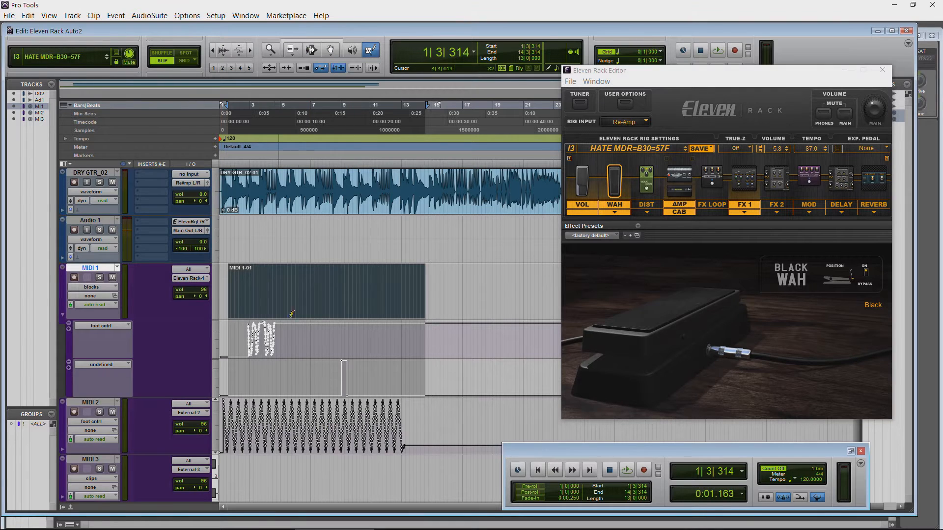
Step: Using the Smart Tool, align the MIDI 1-01 clip to bar 1 and place a copy of it starting at about bar 15
left_click(314, 43)
mouse_move(277, 311)
left_mouse_down()
mouse_move(398, 311)
mouse_move(266, 310)
left_mouse_up()
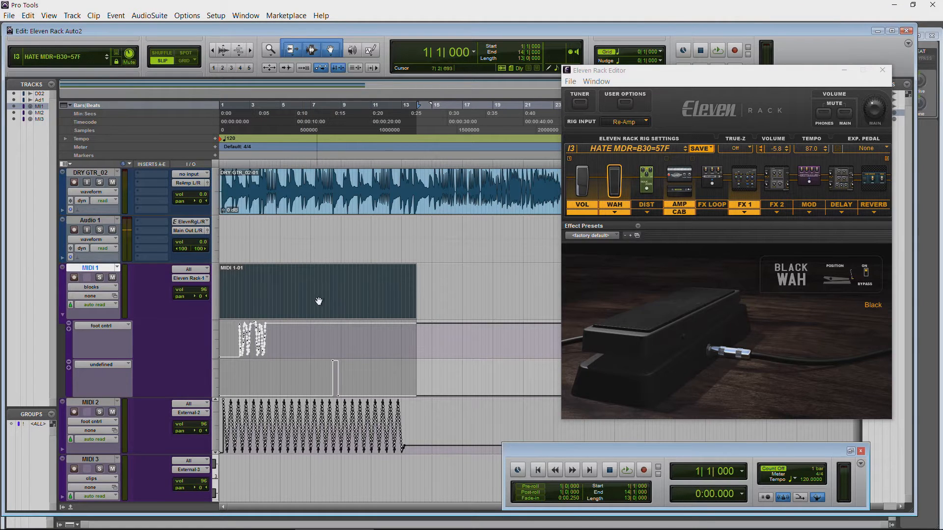
left_click_drag(326, 303, 546, 316)
left_click_drag(619, 74, 739, 97)
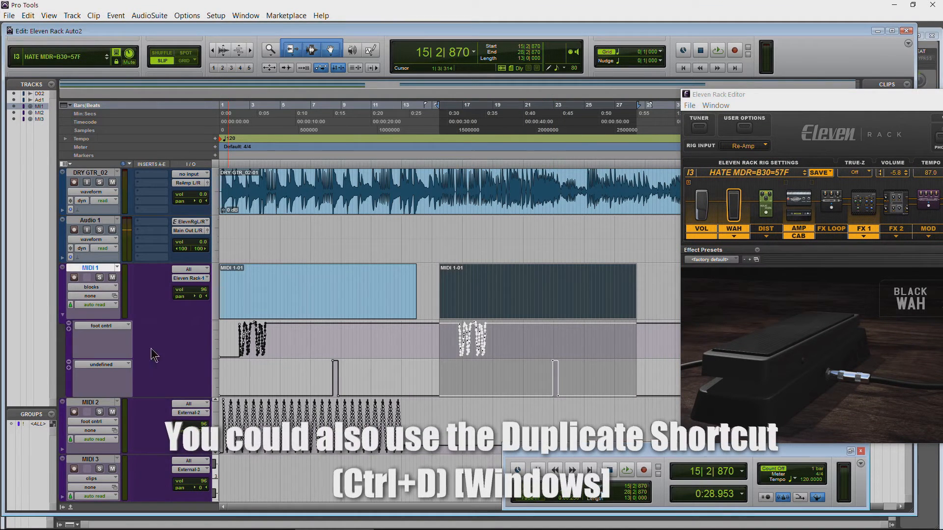
Step: Collapse MIDI 1's automation lanes and set its track view to clips
left_click(63, 315)
left_click(98, 287)
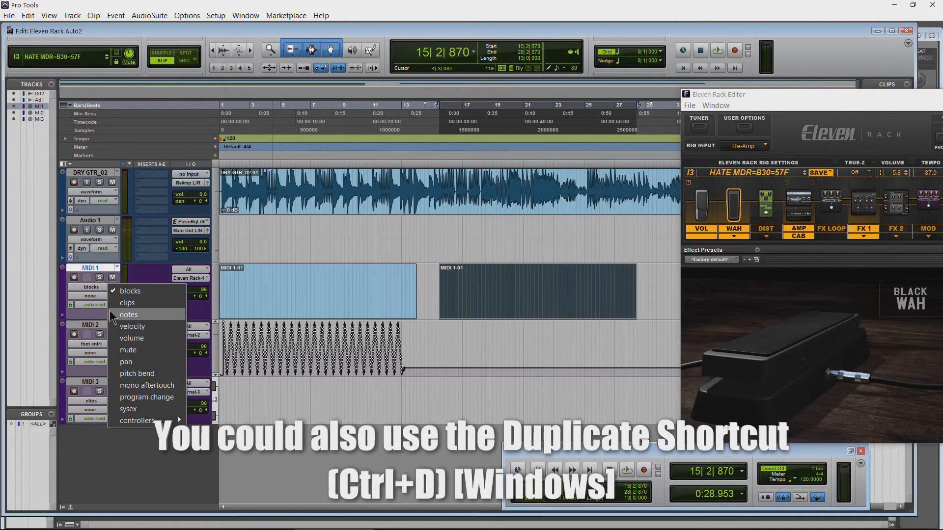
left_click(116, 304)
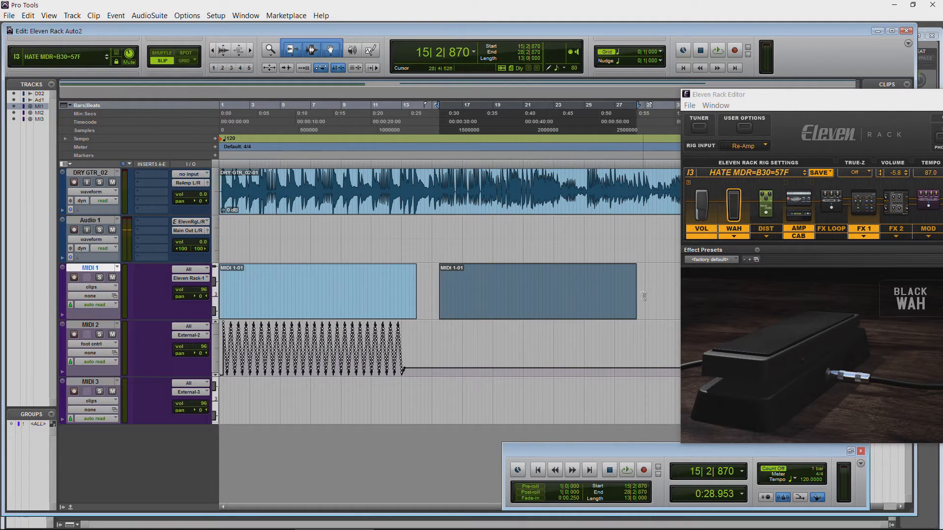
Step: Play the copied clip from about bar 16, expand MIDI 1's automation lanes to check them, and collapse them again
left_click(456, 118)
key("space")
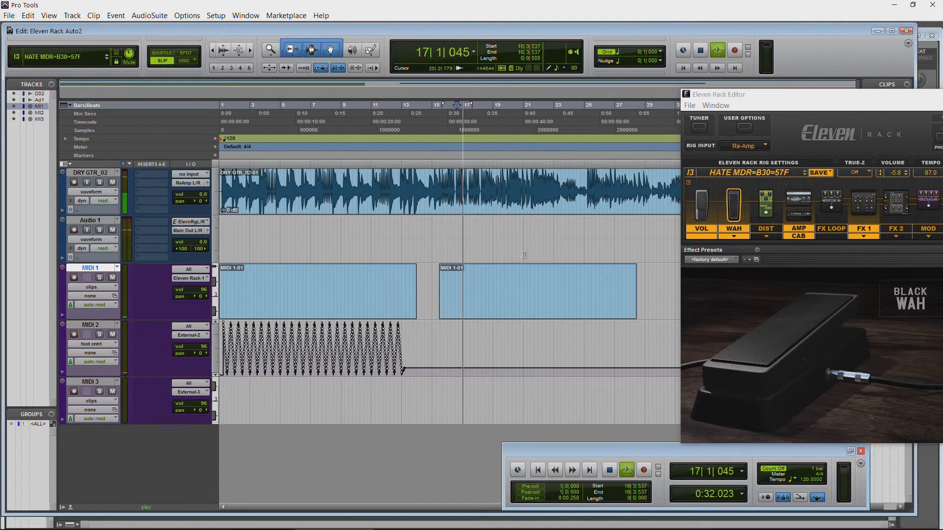
left_click(62, 315)
left_click(466, 122)
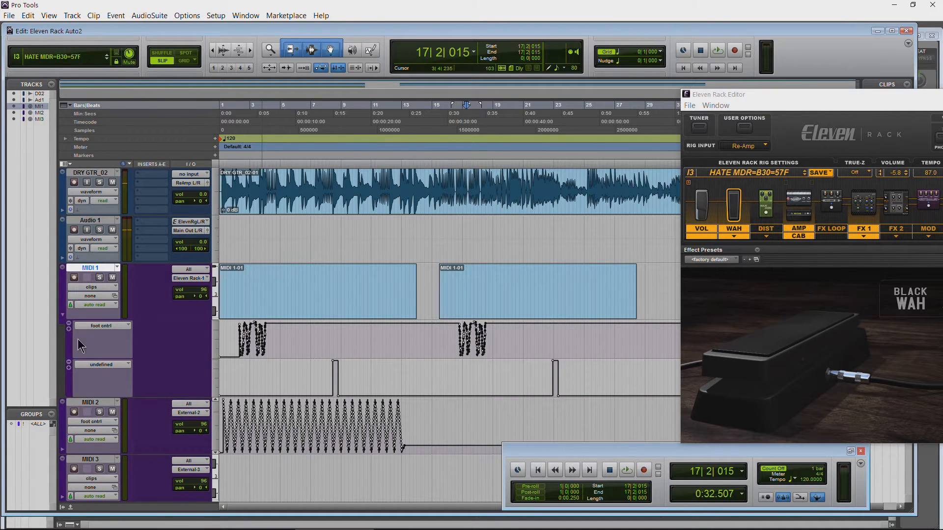
left_click(63, 317)
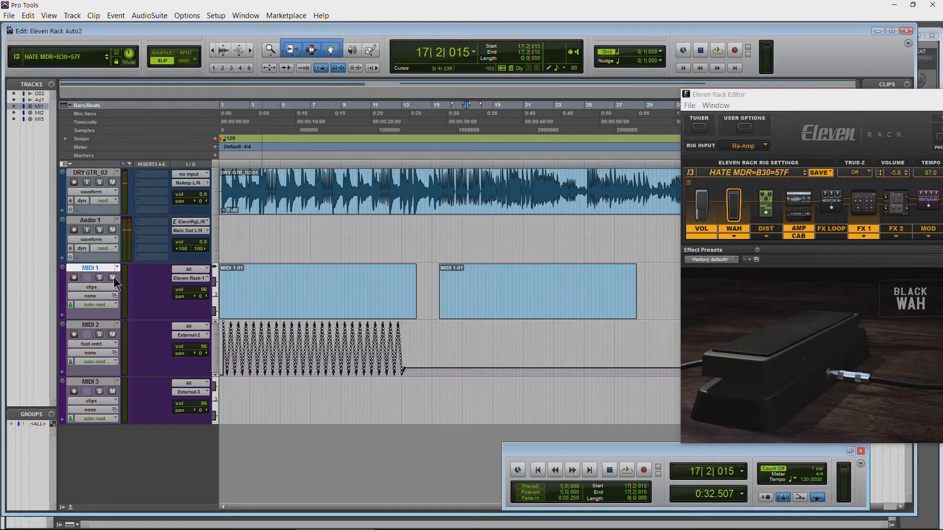
Step: Delete the copied MIDI 1-01 clip that starts at about bar 15 on MIDI 1
left_click(105, 286)
left_click(358, 312)
left_click(479, 307)
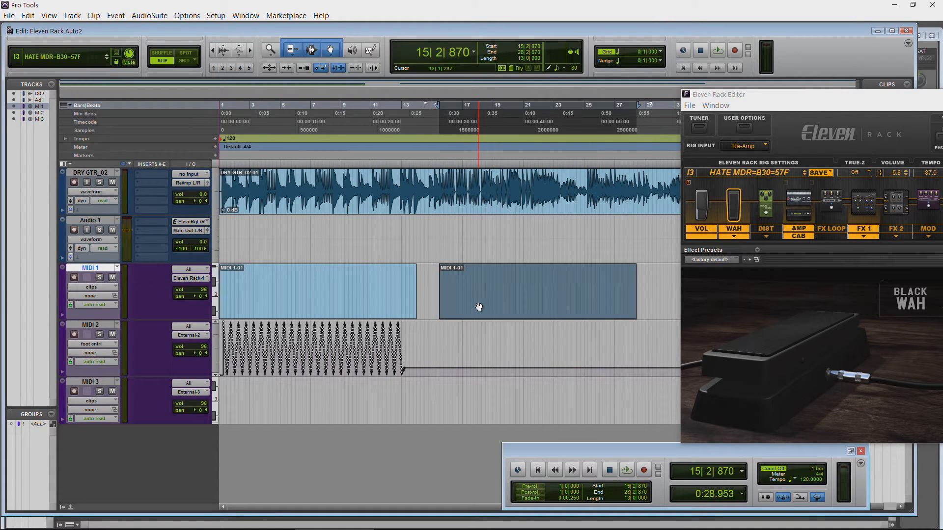
key("Delete")
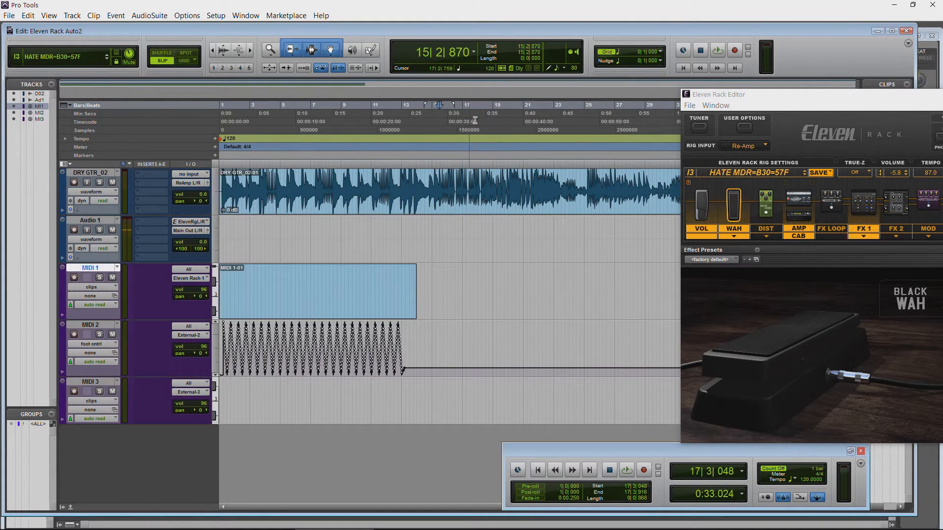
Step: Play the session from about bar 18 and expand MIDI 1's automation lanes to check the controller data there
left_click(489, 187)
key("space")
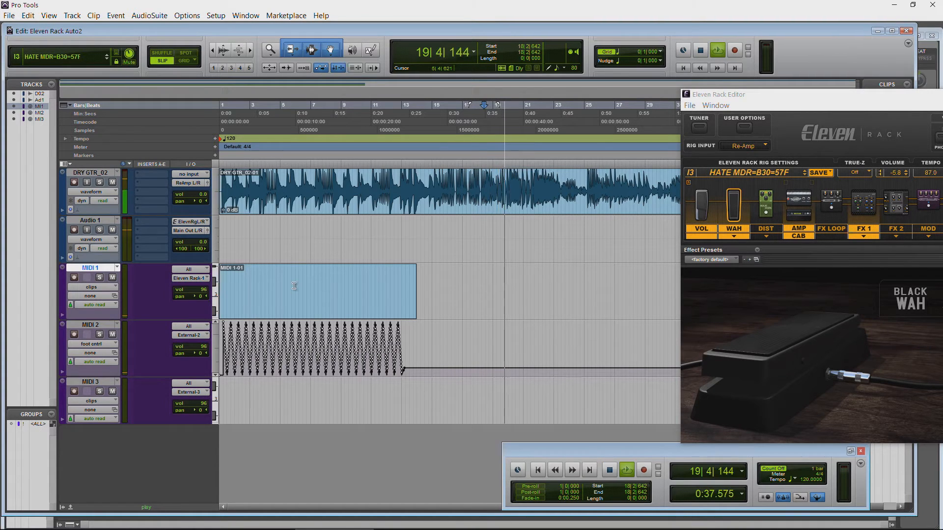
key("space")
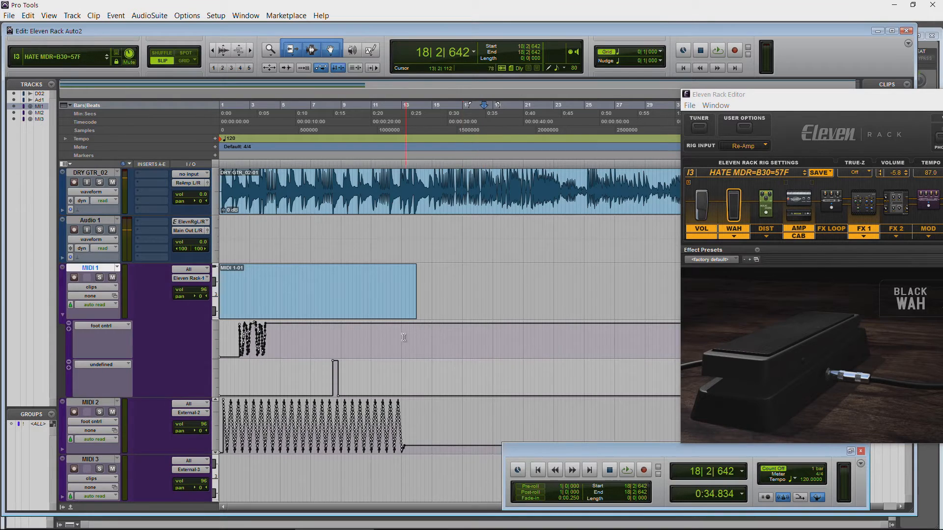
Step: Undo and redo the copied clip's deletion, and delete and restore MIDI 1's remaining clip
key("ctrl+z")
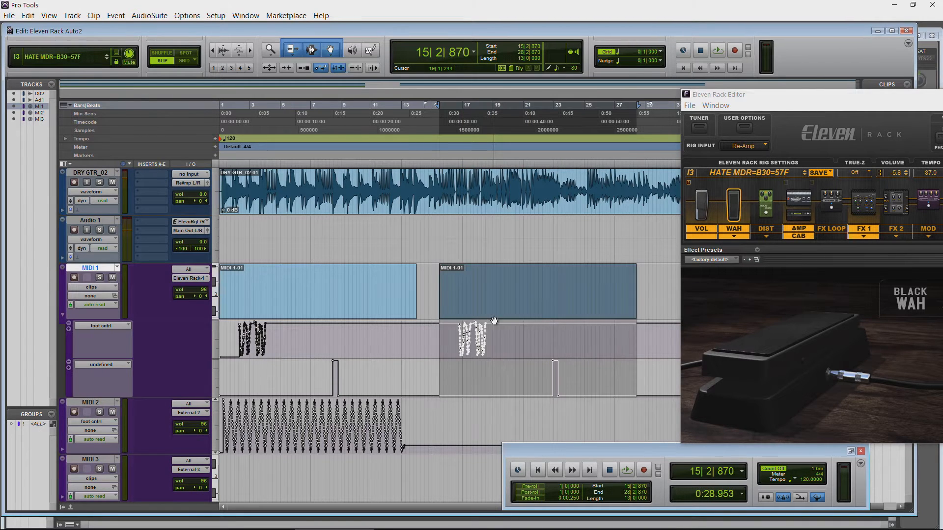
key("ctrl+shift+z")
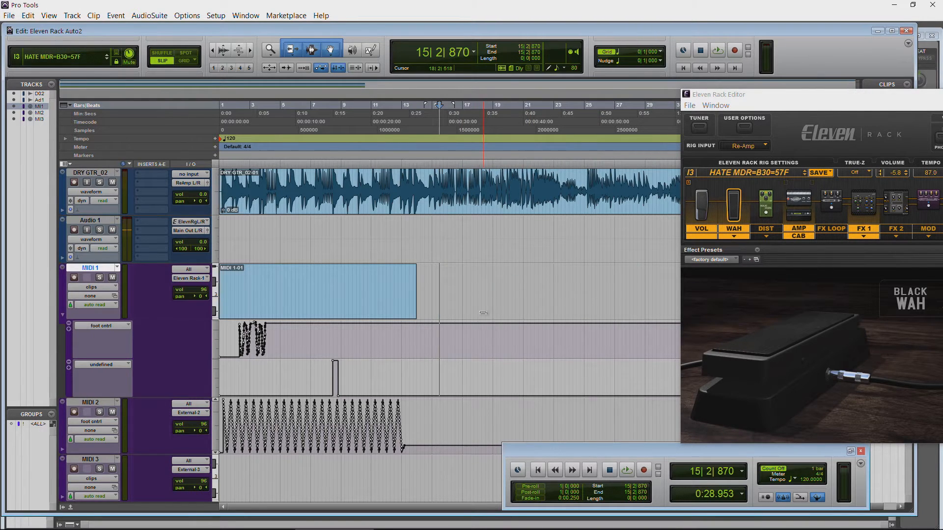
left_click(267, 302)
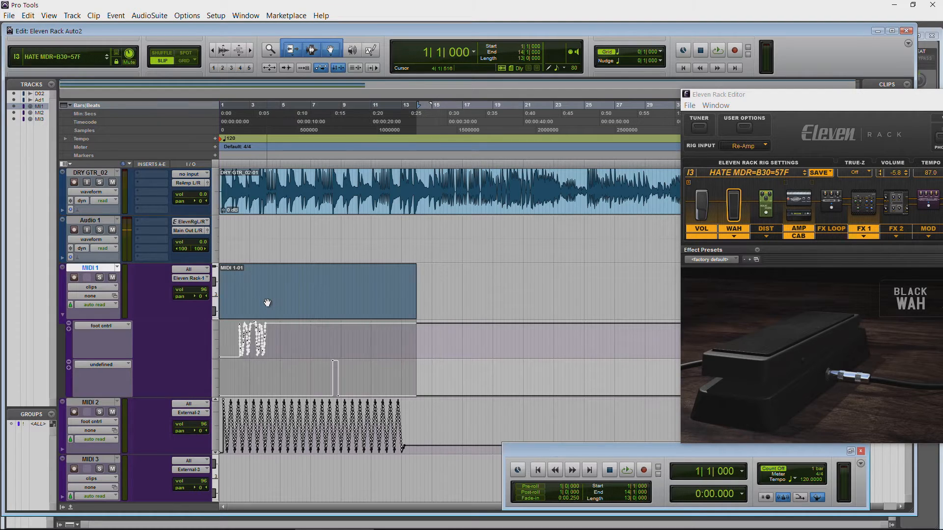
key("Delete")
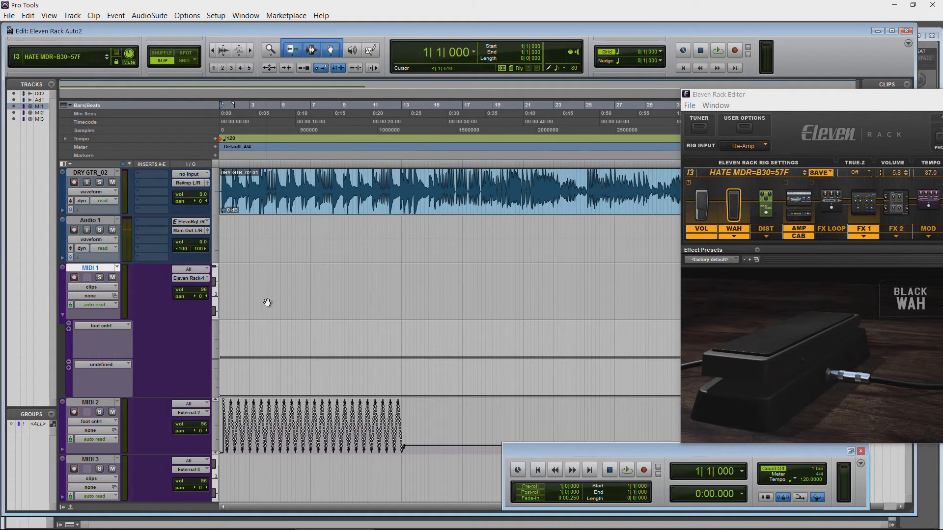
key("ctrl+z")
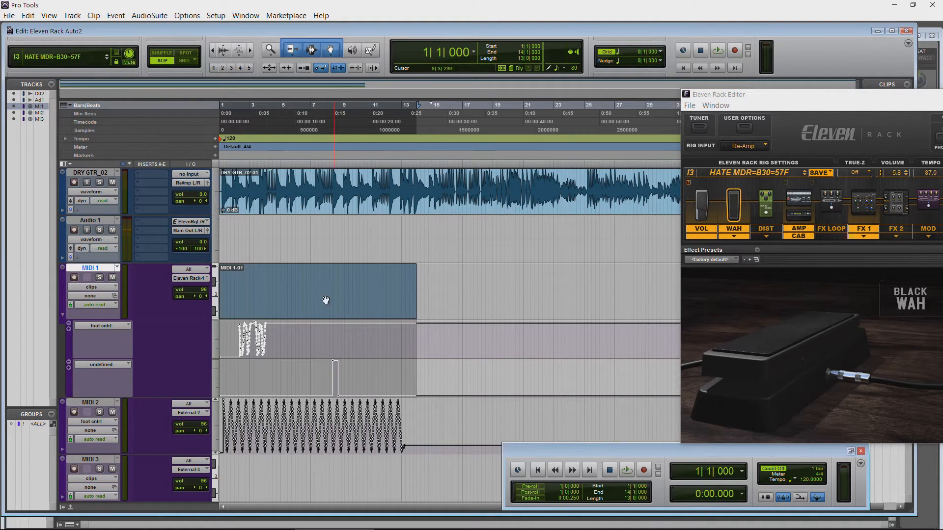
Step: Delete the MIDI 1-01 clip from MIDI 1 and remove the track's undefined automation lane
key("Delete")
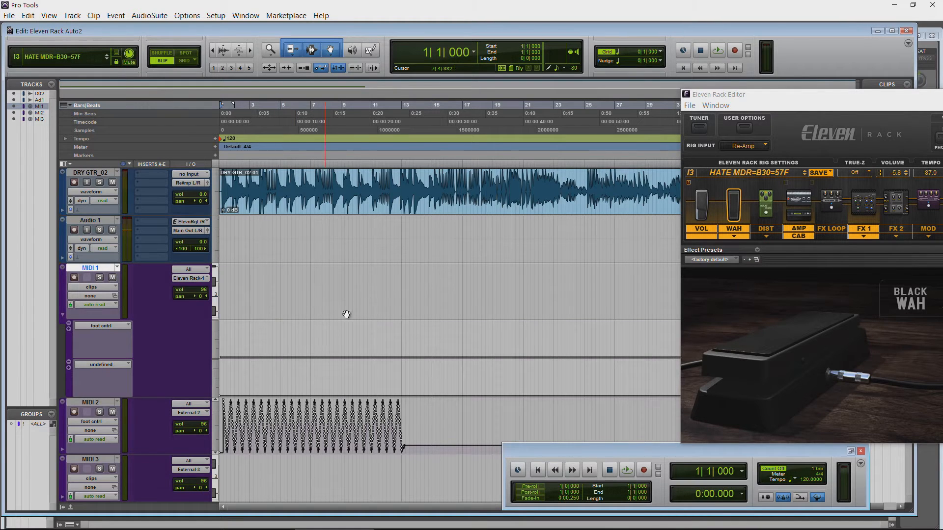
left_click(69, 363)
left_click(115, 327)
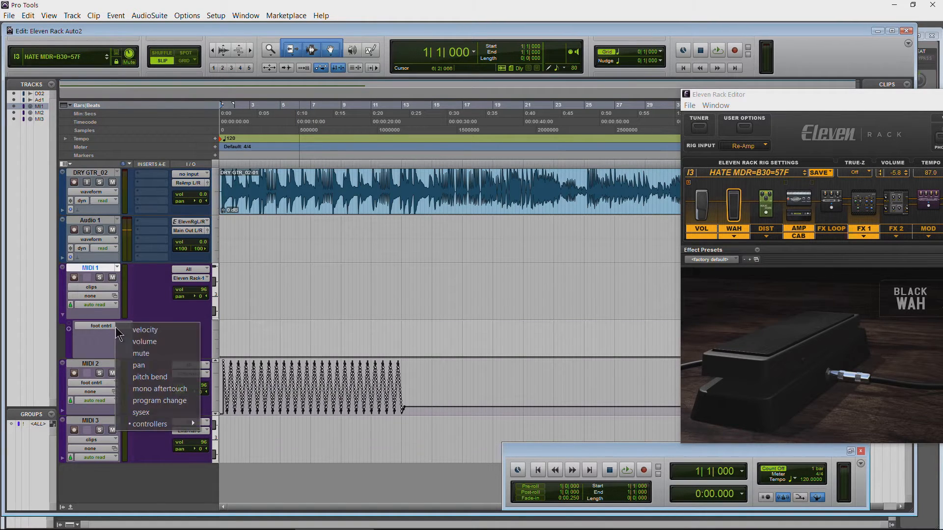
left_click(76, 340)
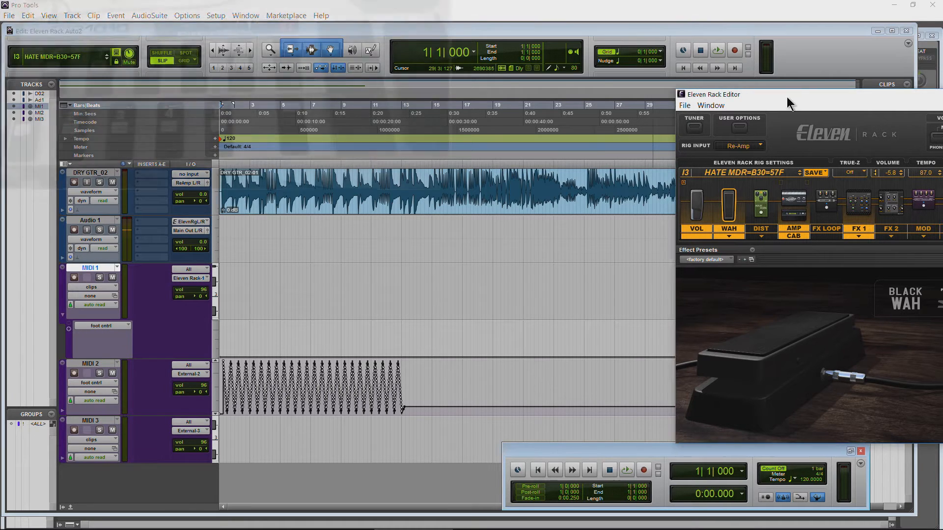
Step: Move the Eleven Rack Editor clear of the tracks and record a foot-controller wah take on MIDI 1 from bar 1 to about bar 6
left_click_drag(787, 96, 617, 99)
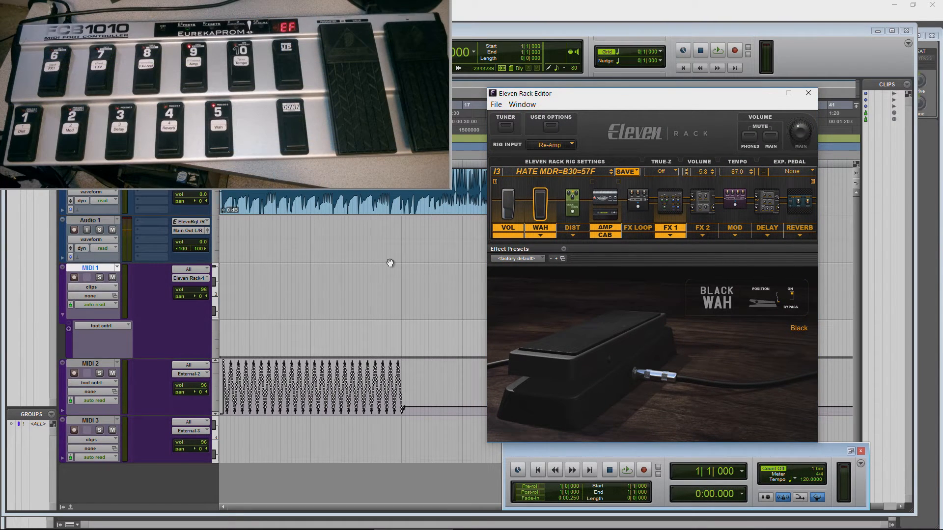
left_click(734, 51)
left_click(74, 277)
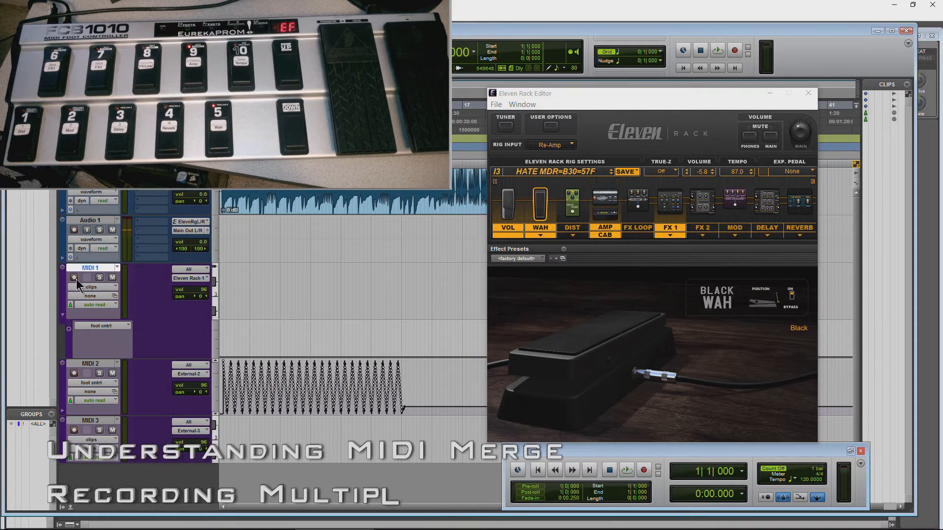
left_click(718, 52)
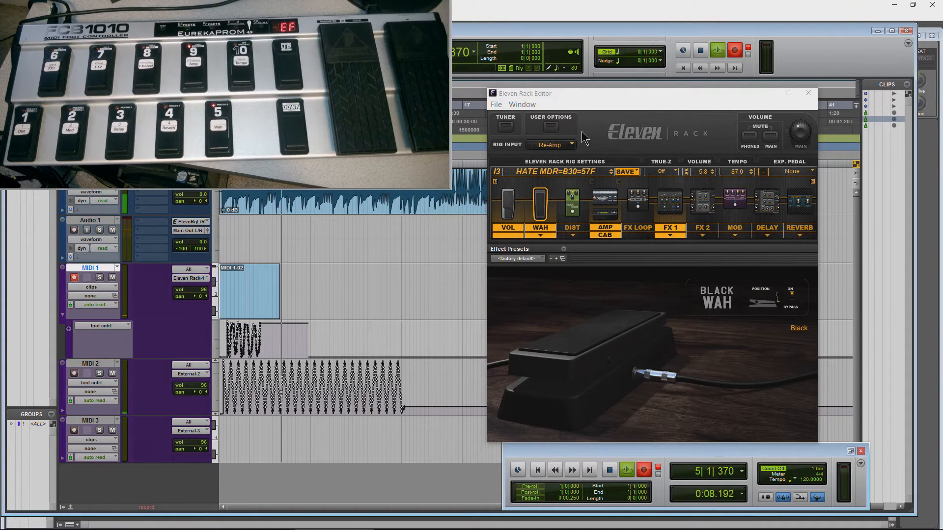
left_click(696, 52)
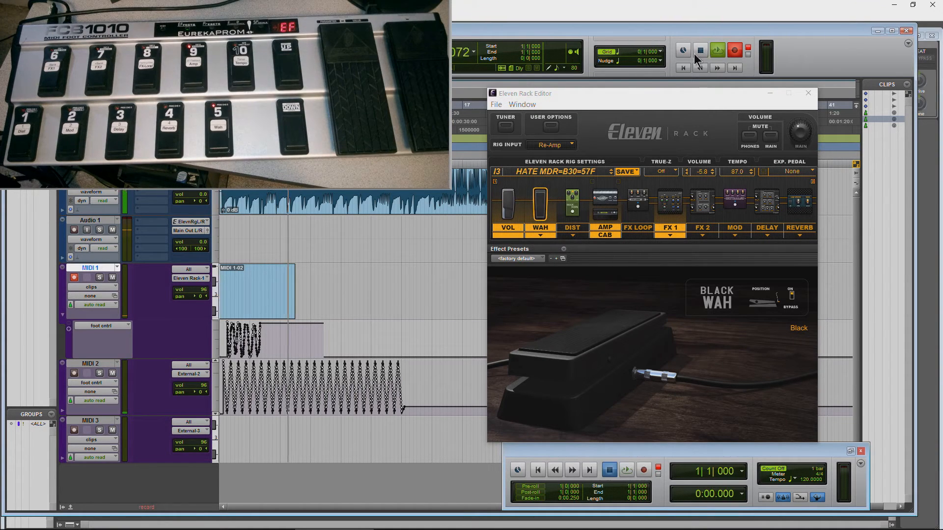
Step: Add a second automation lane under MIDI 1 and set it to expression LSB (43)
left_click(69, 329)
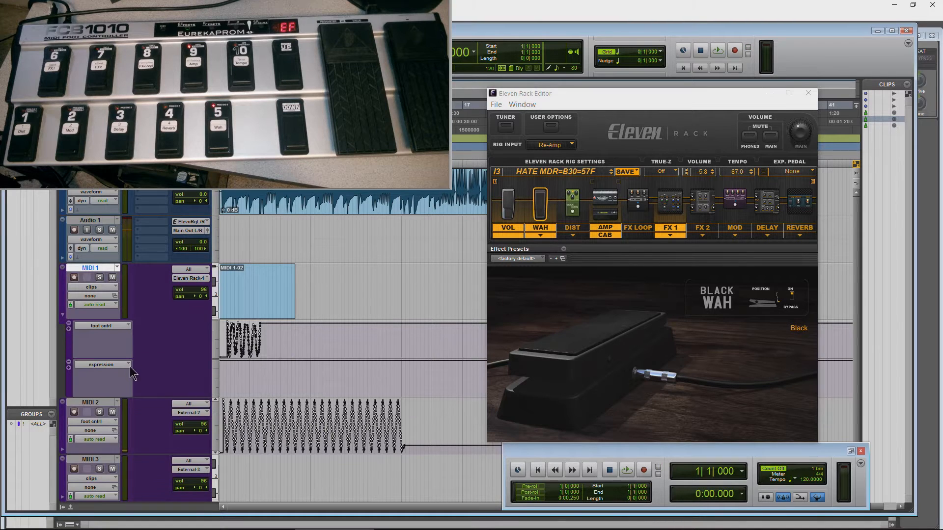
left_click(101, 364)
mouse_move(167, 465)
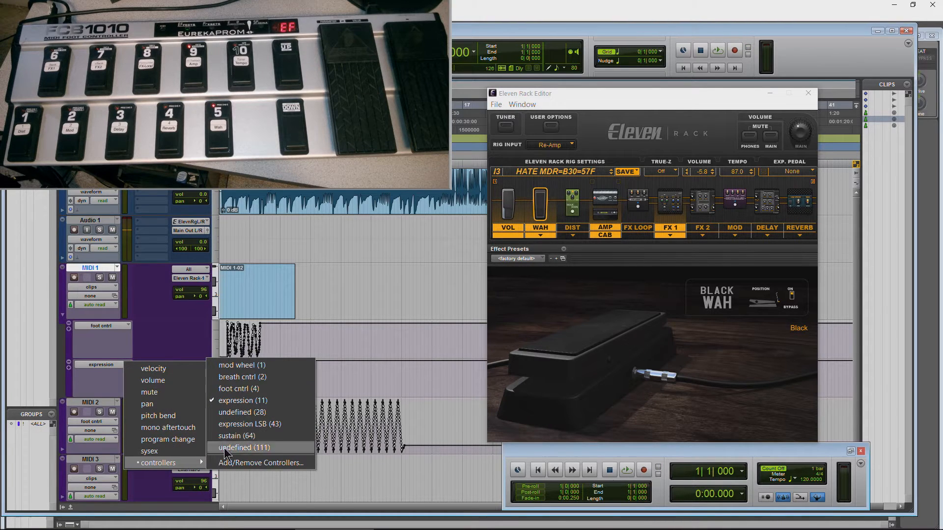
left_click(249, 424)
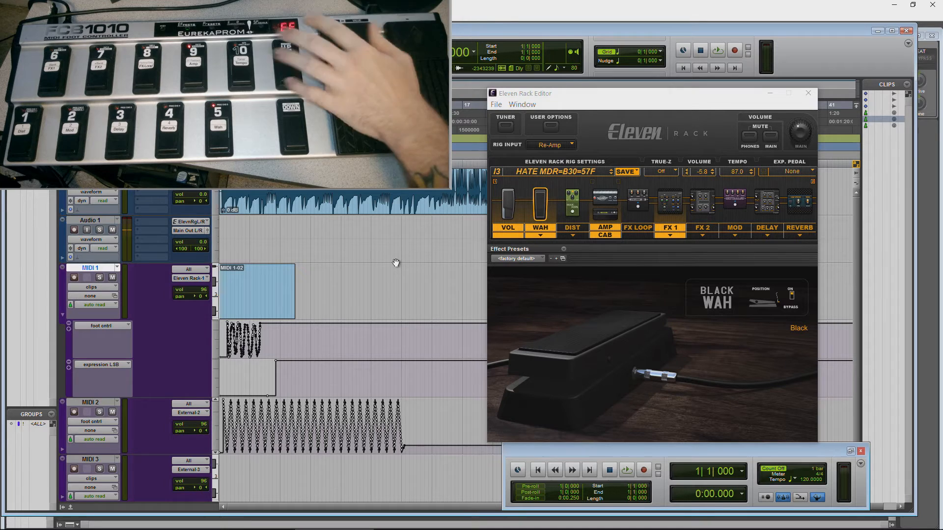
Step: Delete all the drawn foot cntrl automation on MIDI 2
left_click_drag(441, 434, 101, 431)
key("Delete")
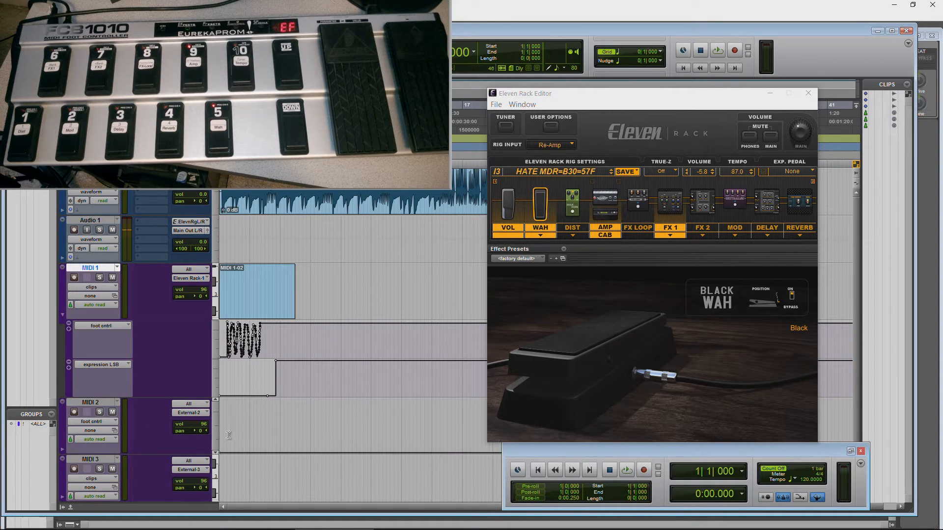
left_click(183, 412)
left_click(145, 427)
left_click(87, 403)
left_click(84, 460)
left_click(92, 403)
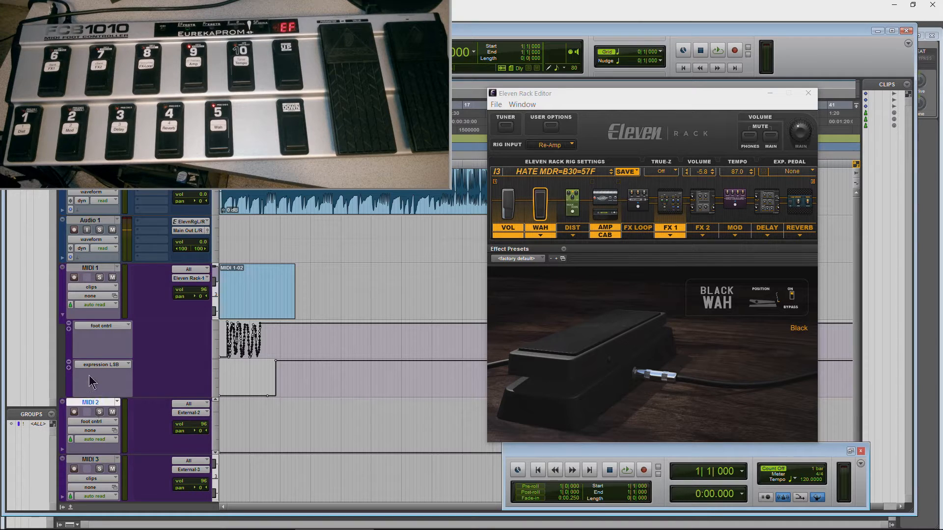
Step: Record a second foot-controller pass on MIDI 1 from bar 1 to about bar 7 with MIDI Merge off, switching the delay
left_click(91, 268)
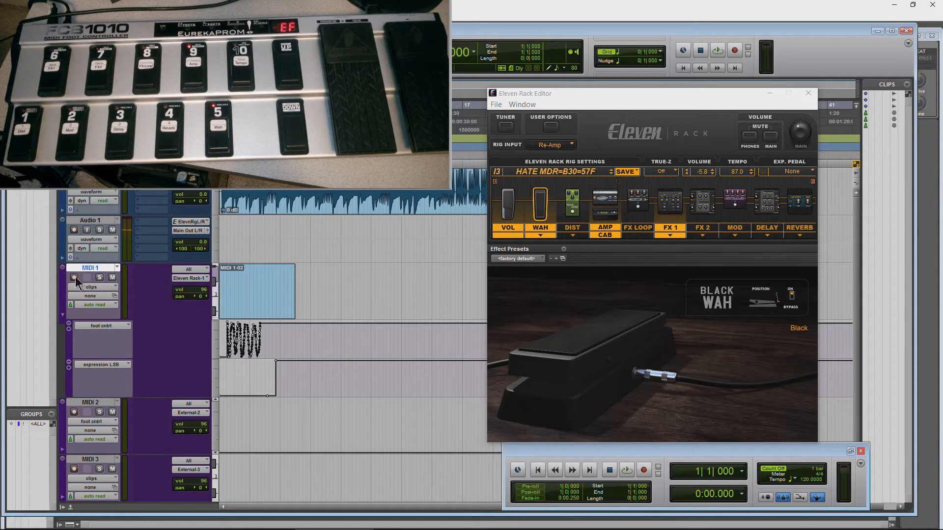
left_click(733, 49)
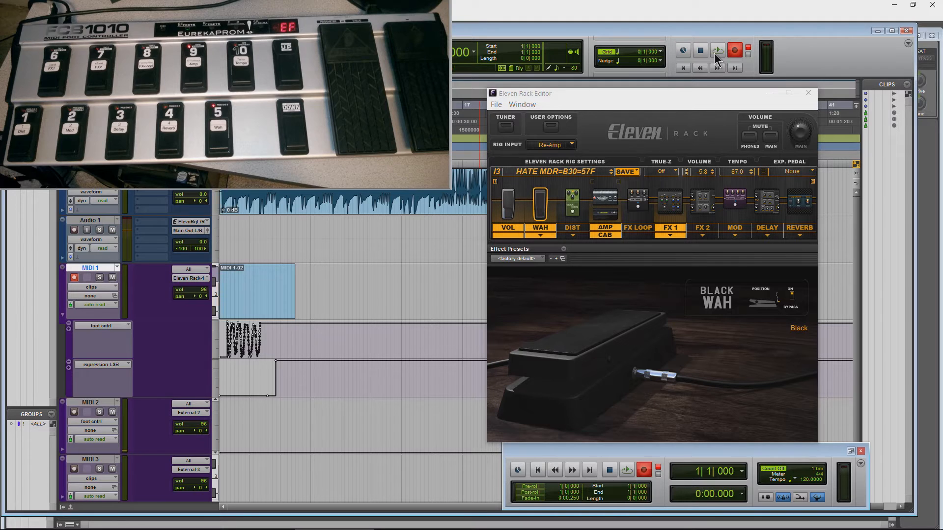
left_click(718, 50)
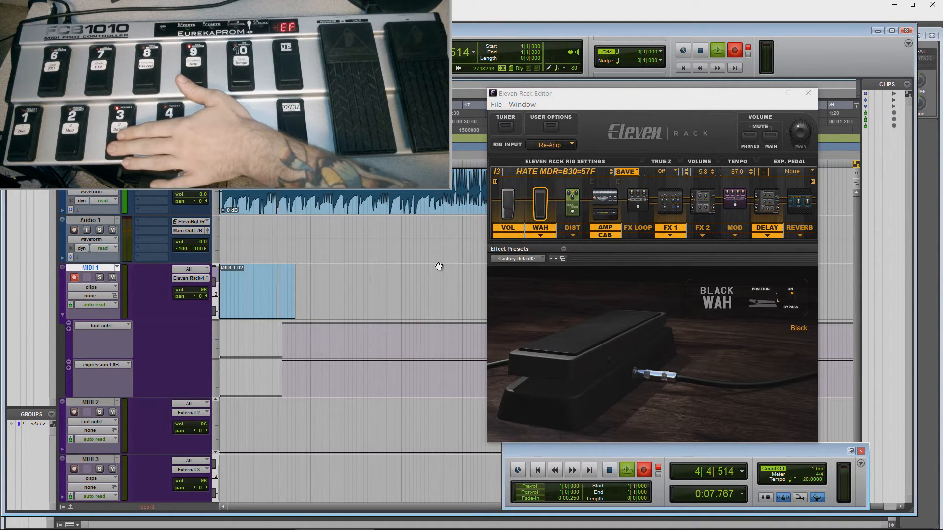
left_click(700, 52)
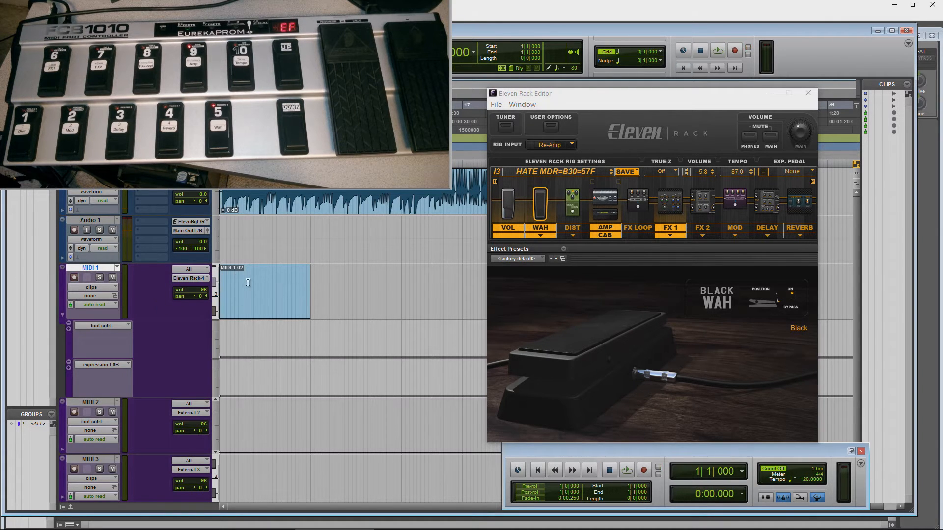
Step: Play MIDI 1's new take while viewing the reverb and wah in the Eleven Rack Editor, and collapse and re-expand the automation lanes
key("space")
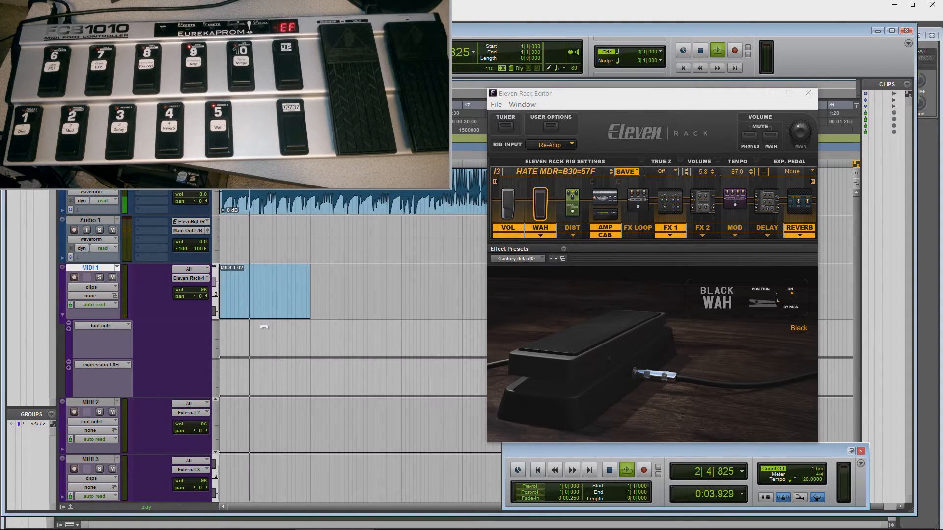
left_click(774, 210)
left_click(787, 206)
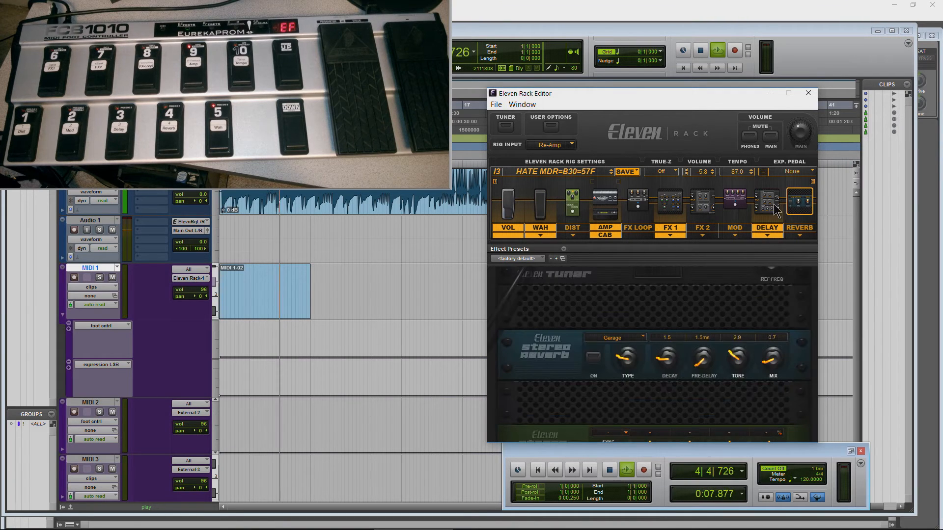
left_click(539, 203)
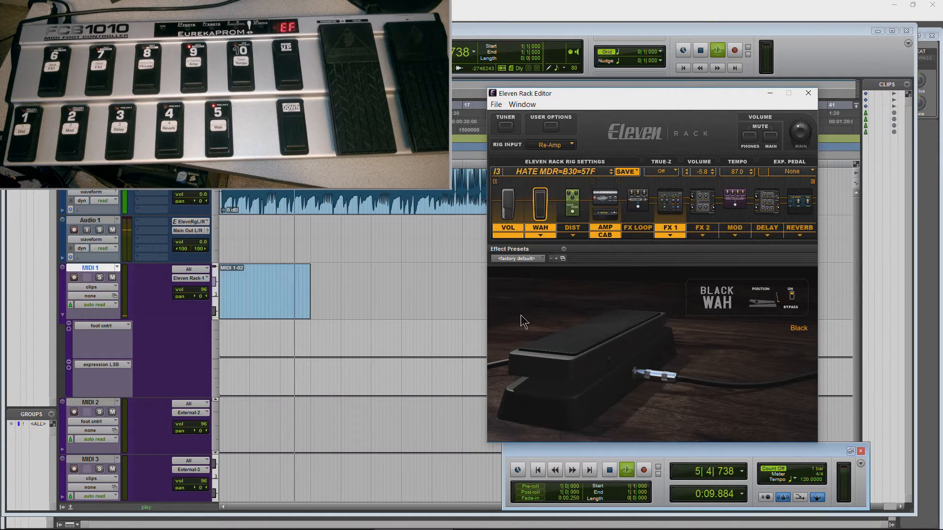
left_click(700, 51)
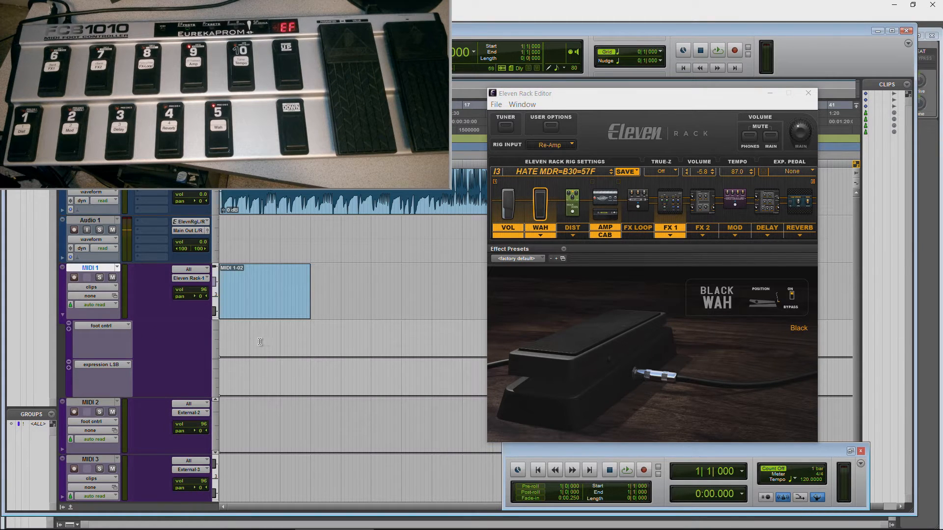
left_click(63, 318)
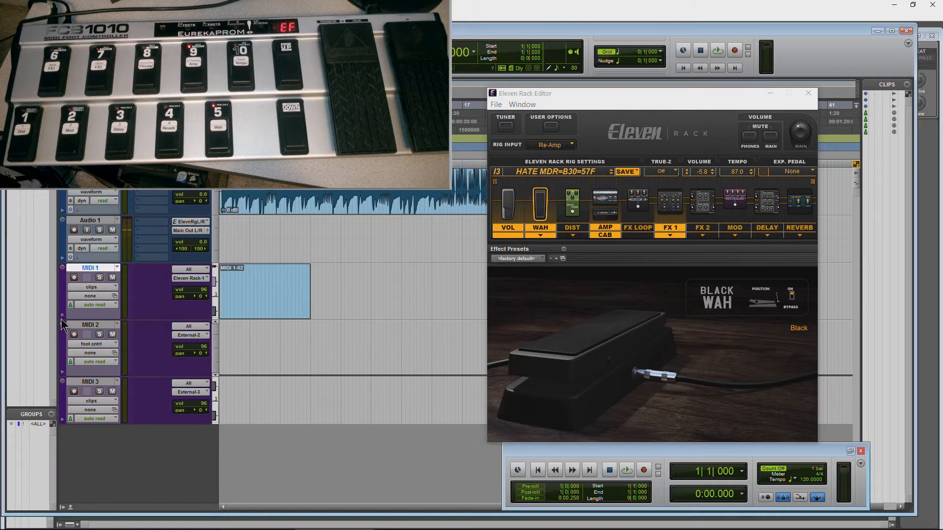
left_click(63, 315)
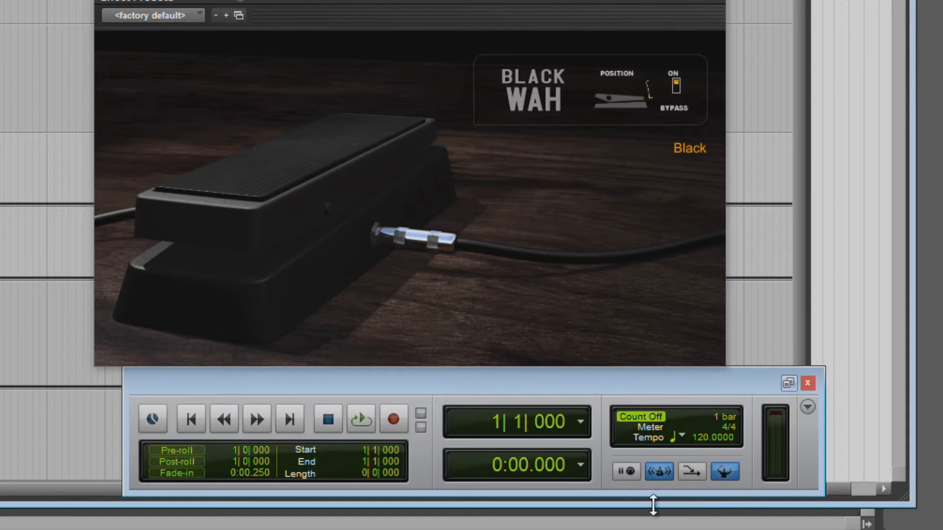
Step: Enable MIDI Merge, play the wah take from about bar 2 and return to the start of the session
left_click(693, 472)
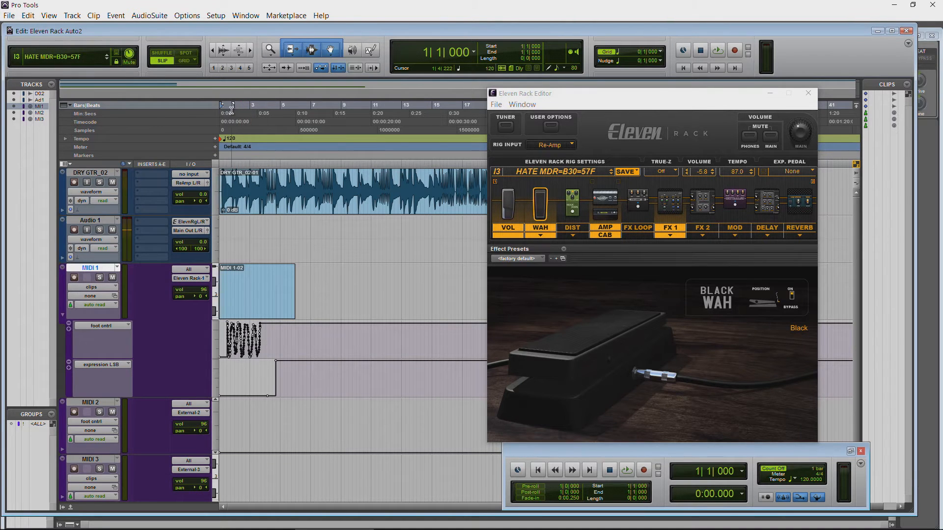
left_click(235, 110)
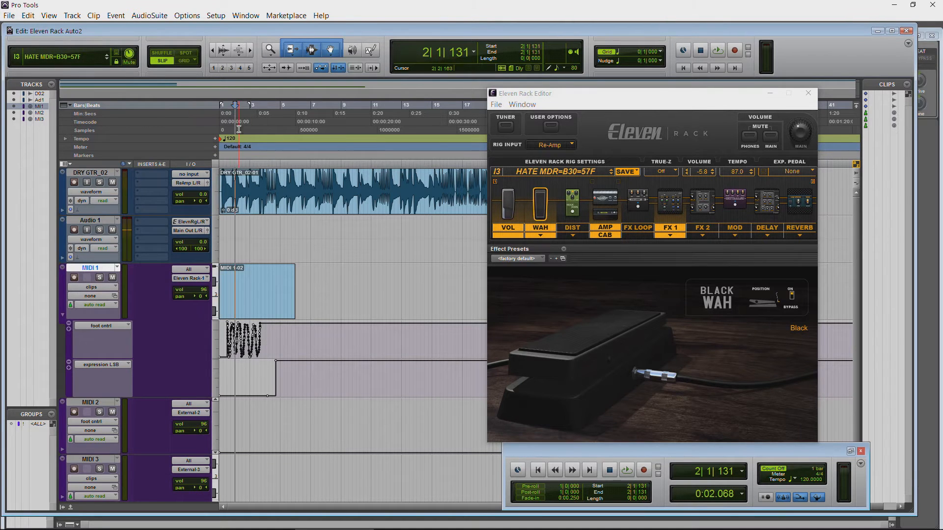
key("space")
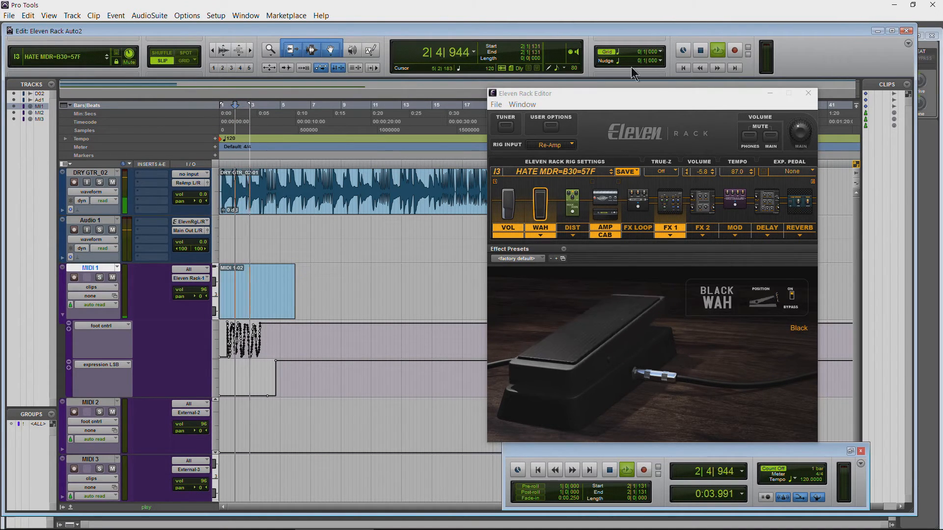
key("space")
left_click(683, 68)
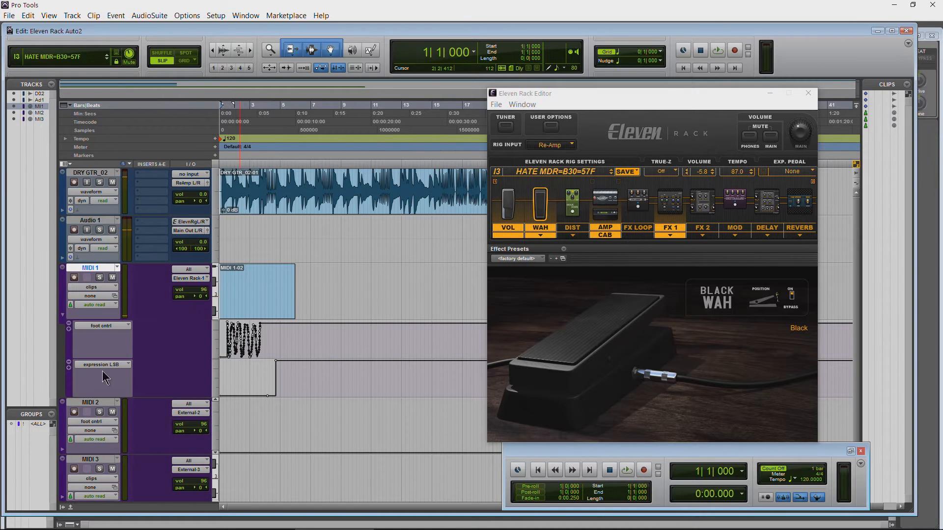
Step: Add a third automation lane under MIDI 1, set it to undefined (28) and remove the lane again
left_click(69, 367)
left_click(98, 403)
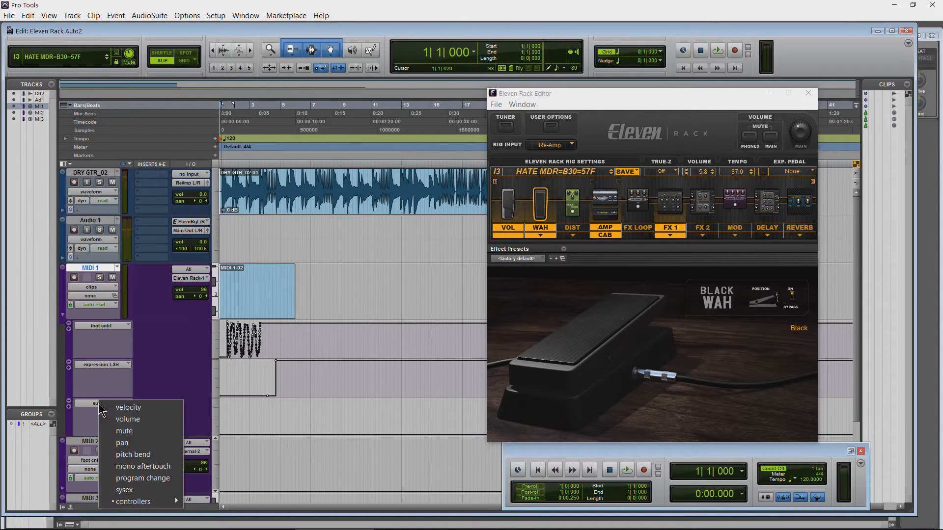
mouse_move(140, 502)
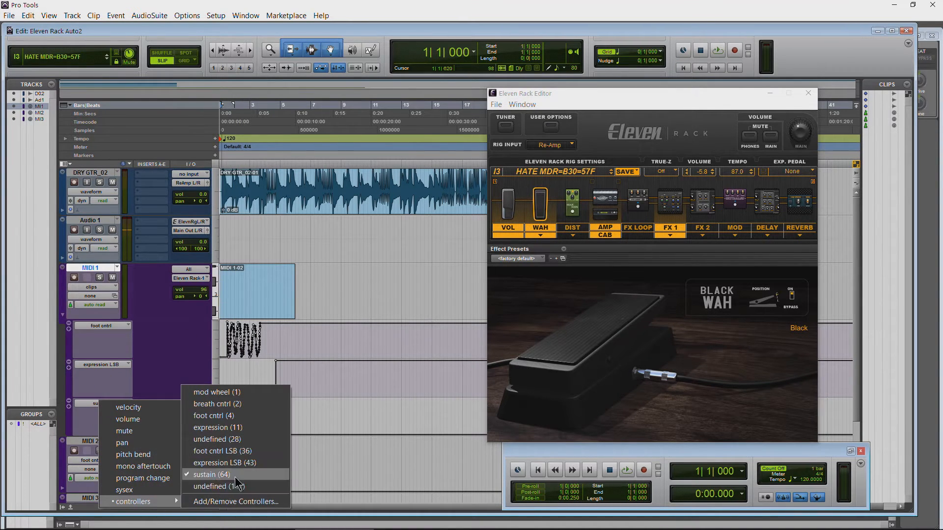
left_click(251, 439)
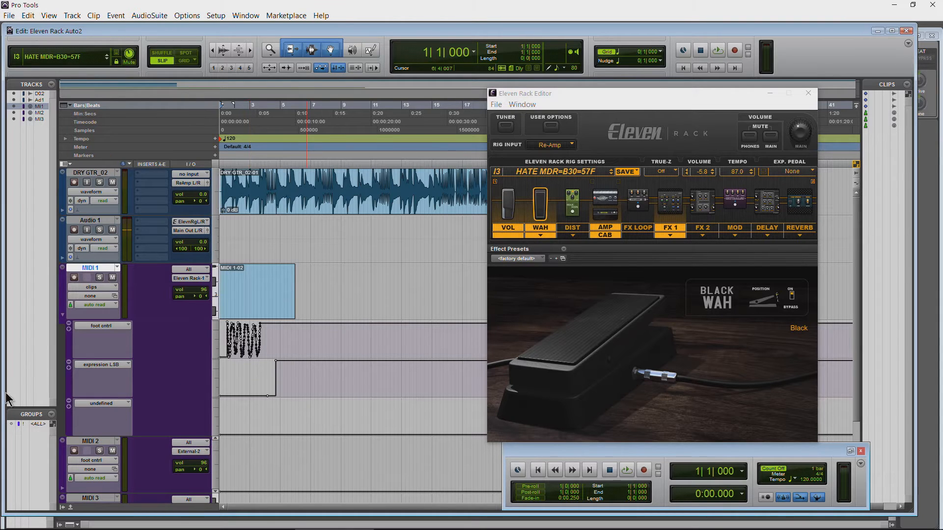
left_click(69, 401)
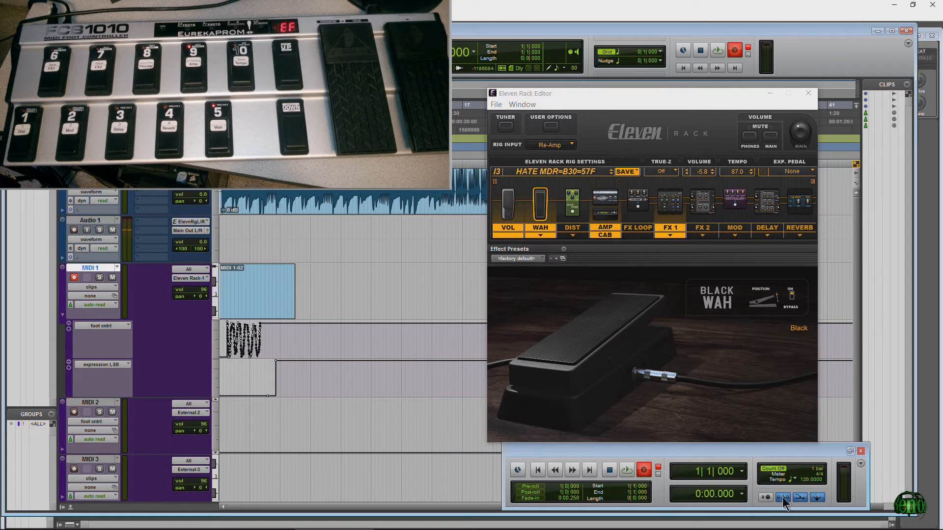
Step: Record a second foot-controller pass on MIDI 1 from bar 1 to about bar 7 with MIDI Merge on, and play it back
left_click(714, 52)
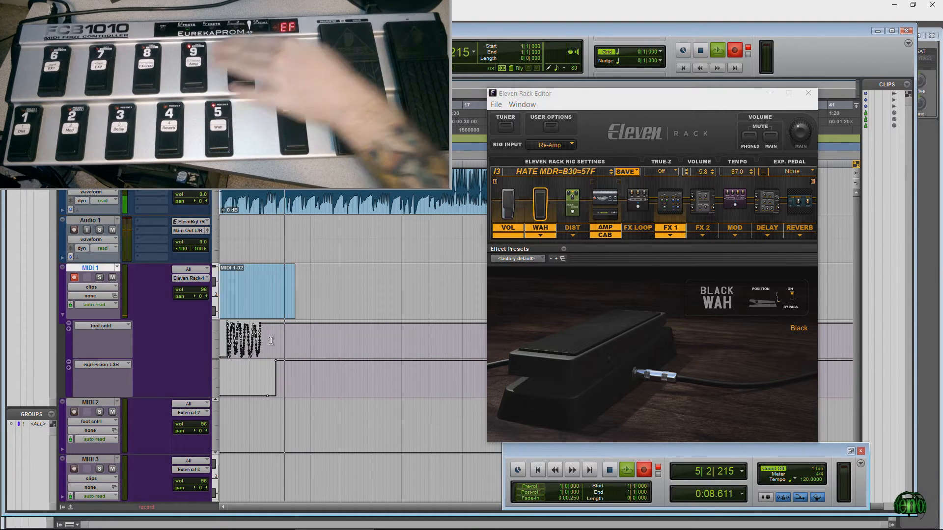
key("space")
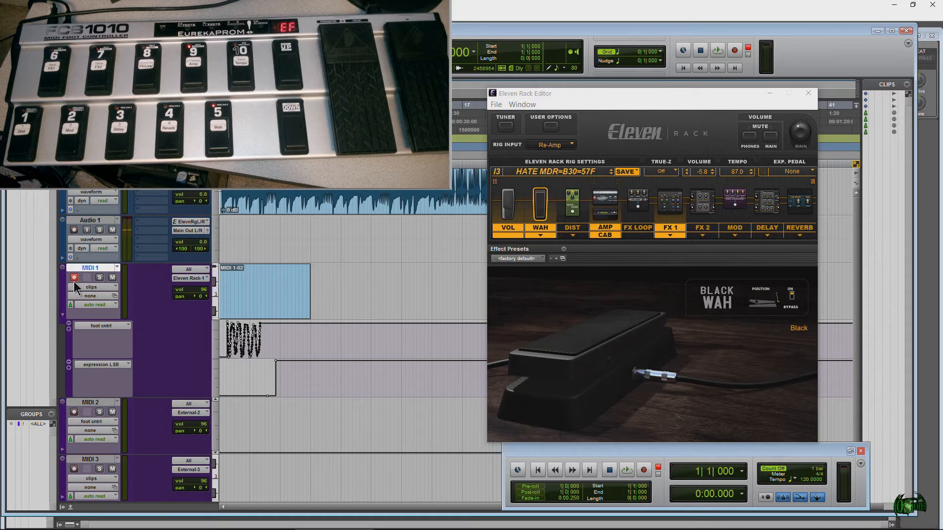
key("space")
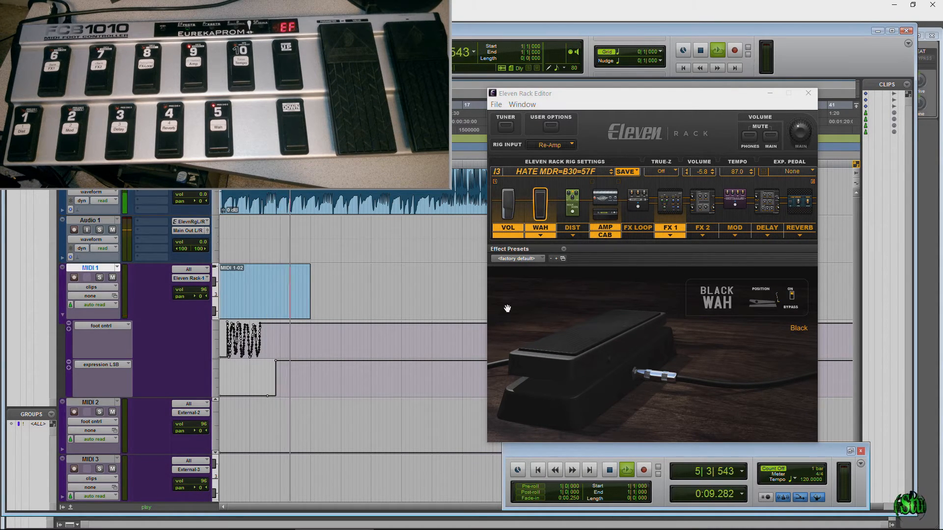
key("space")
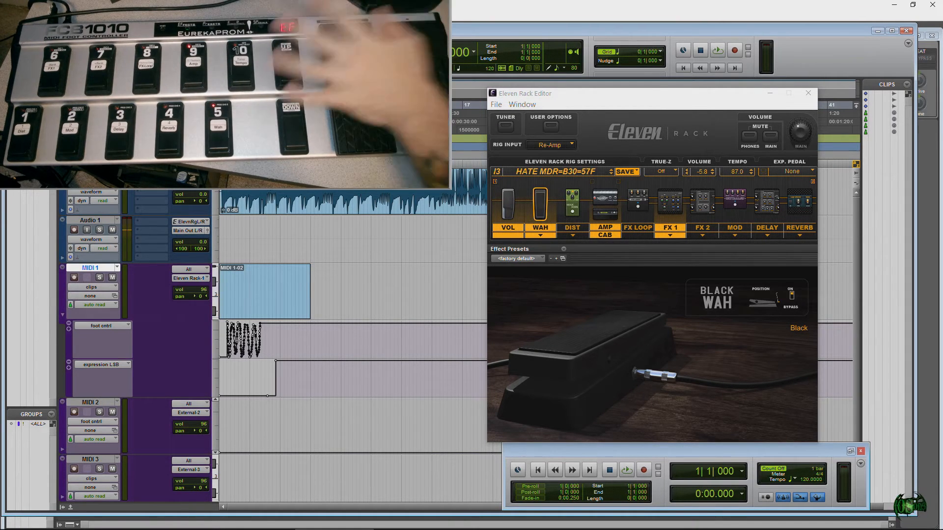
Step: Set the Pencil tool to its Triangle drawing shape
left_click(375, 51)
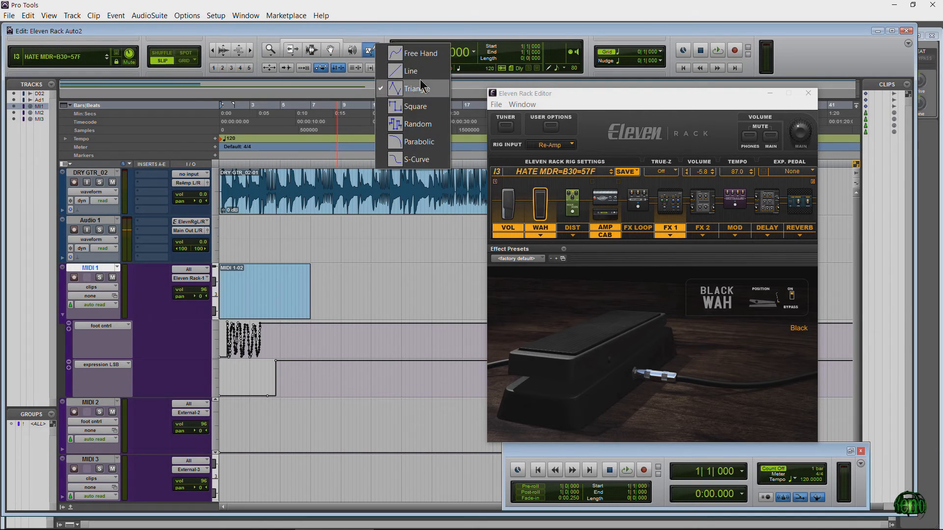
left_click(421, 90)
left_click(371, 52)
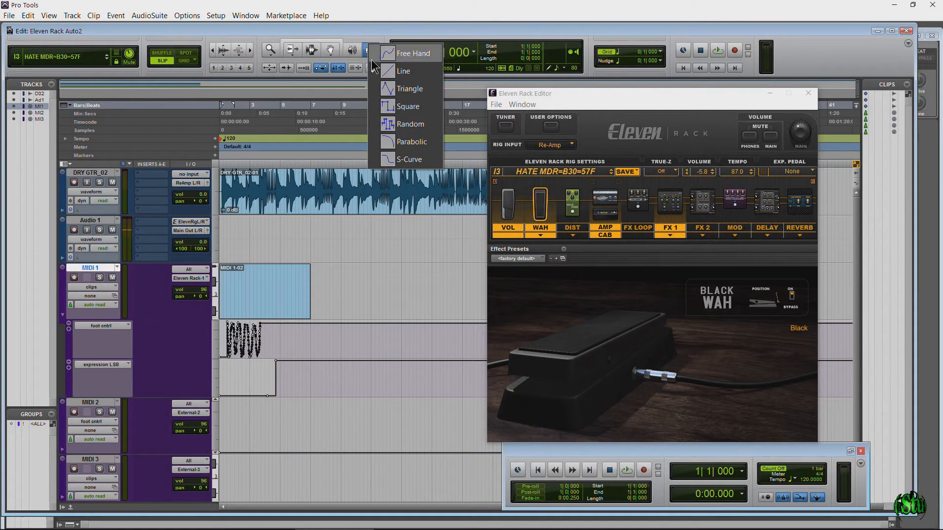
left_click(386, 91)
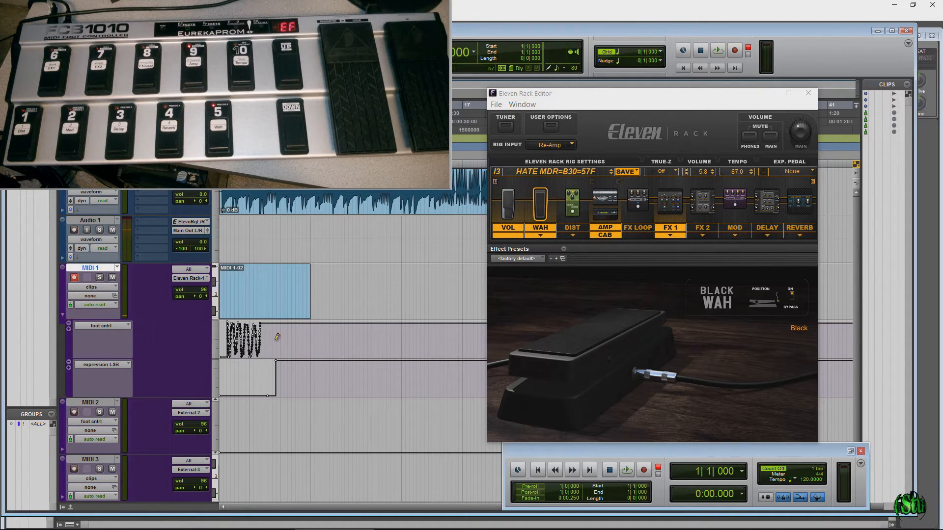
Step: Look through the controller choices for MIDI 1's foot cntrl and expression LSB lanes, and collapse the automation lanes
left_click(101, 325)
mouse_move(171, 422)
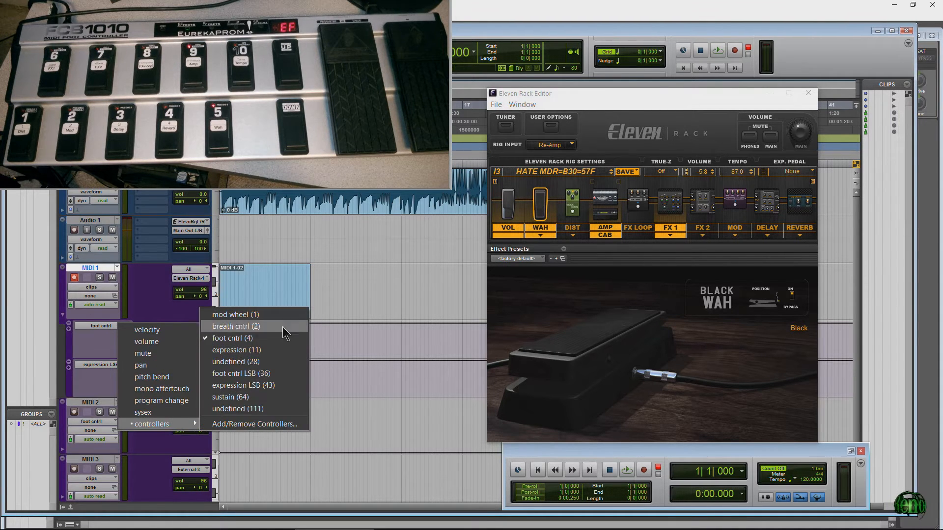
left_click(206, 338)
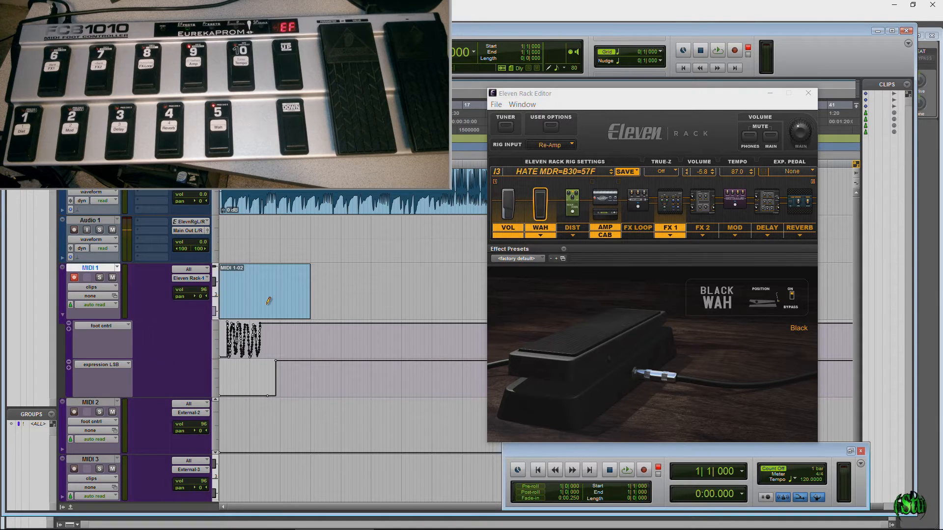
left_click(126, 364)
mouse_move(181, 464)
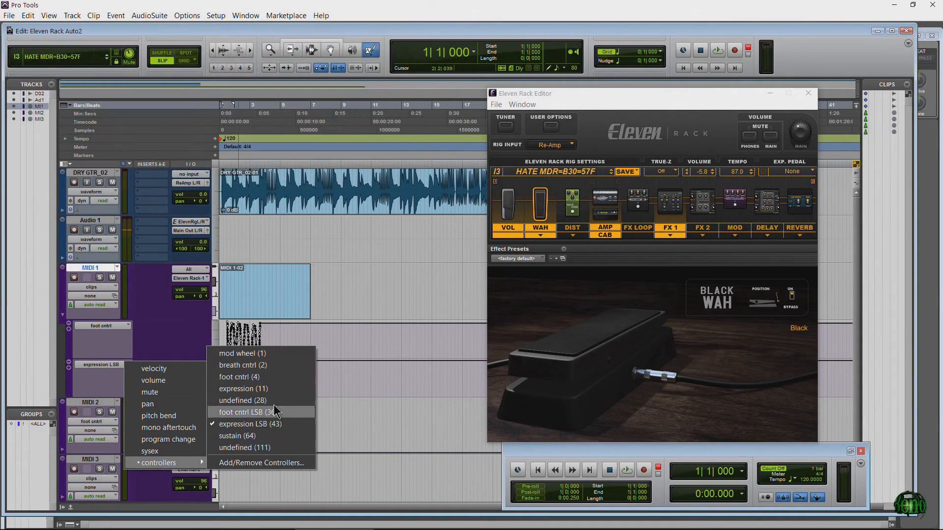
left_click(116, 366)
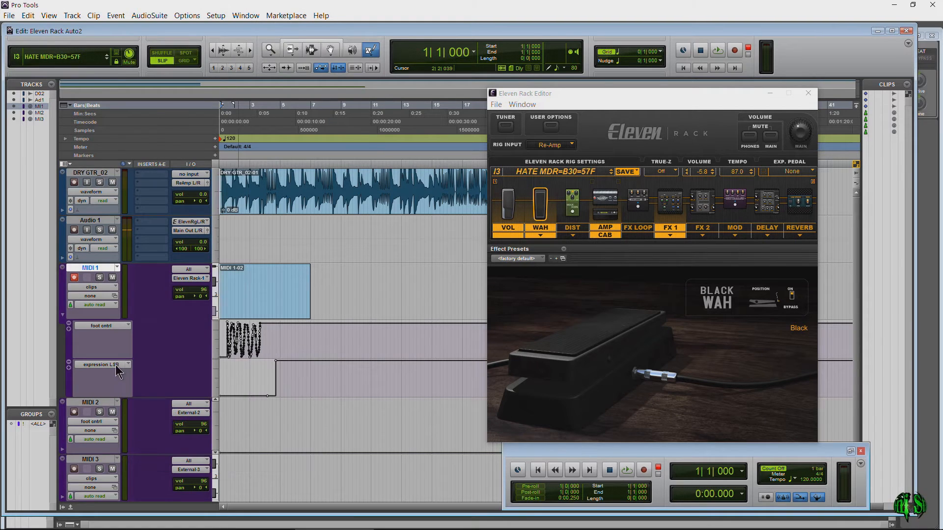
left_click(63, 316)
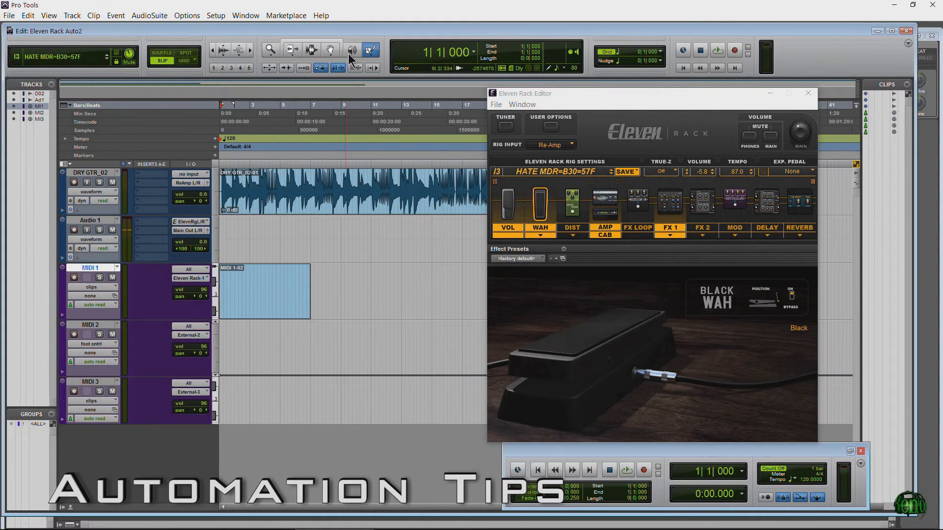
Step: Switch MIDI 1 to the velocity view and play the session from the start
left_click(104, 287)
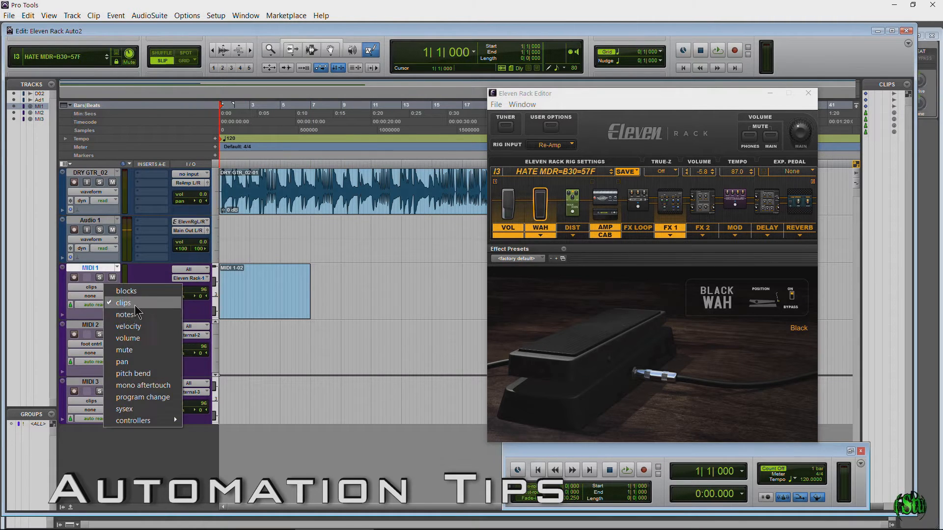
left_click(128, 326)
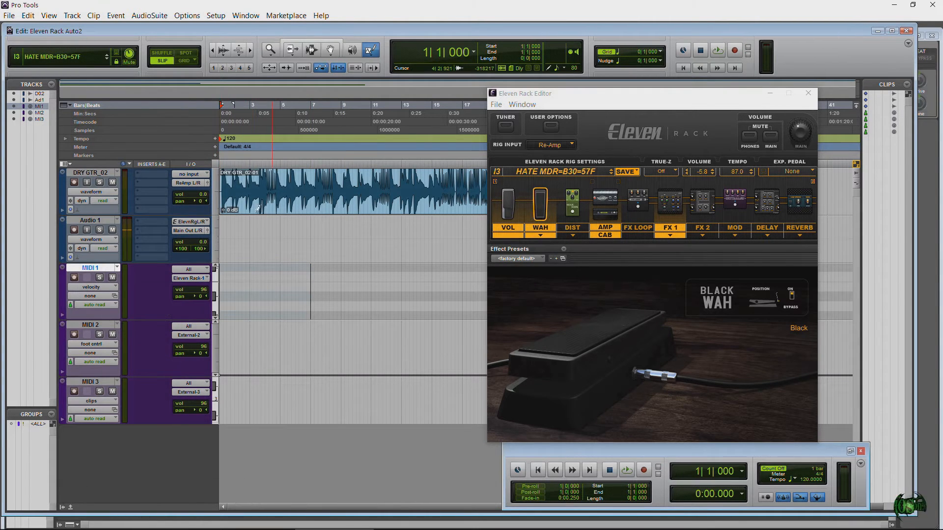
left_click(249, 50)
key("space")
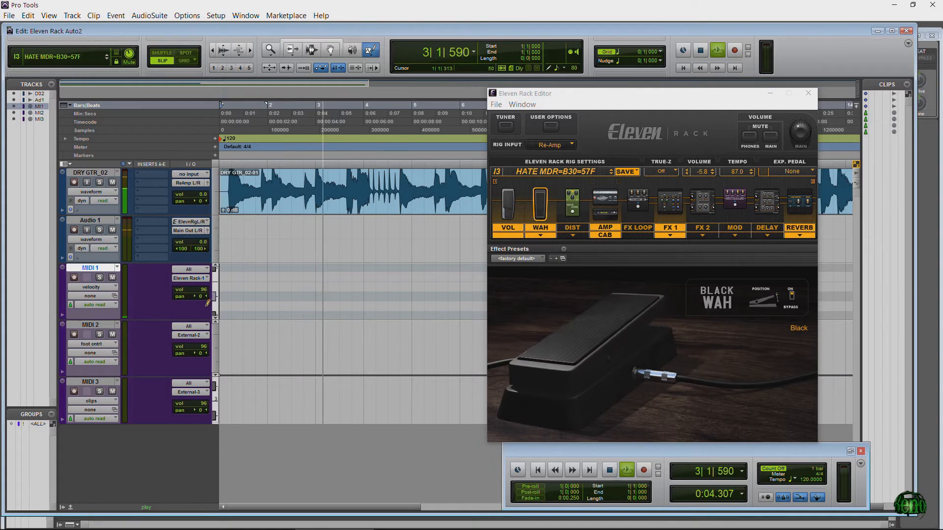
key("space")
Step: Switch MIDI 1 to the notes view and play the opening bars, watching the effects in the Eleven Rack Editor
left_click(116, 288)
left_click(135, 314)
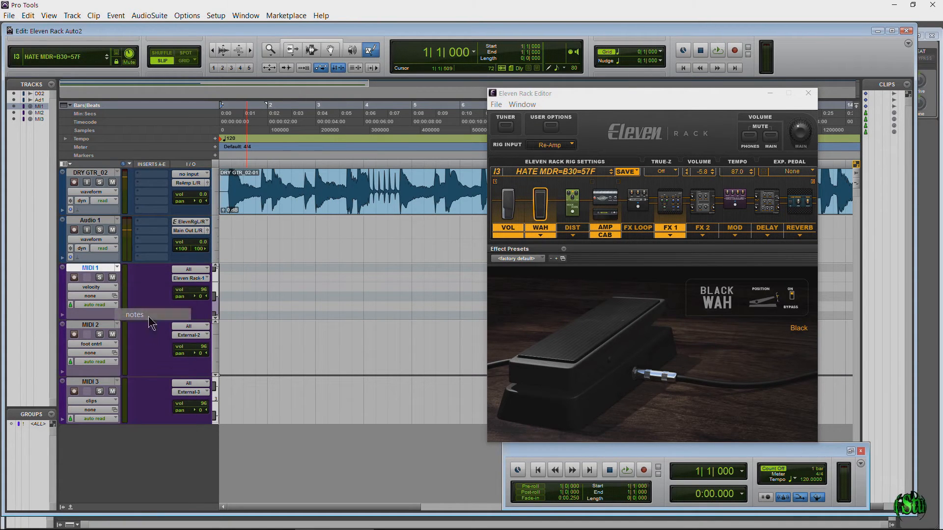
key("space")
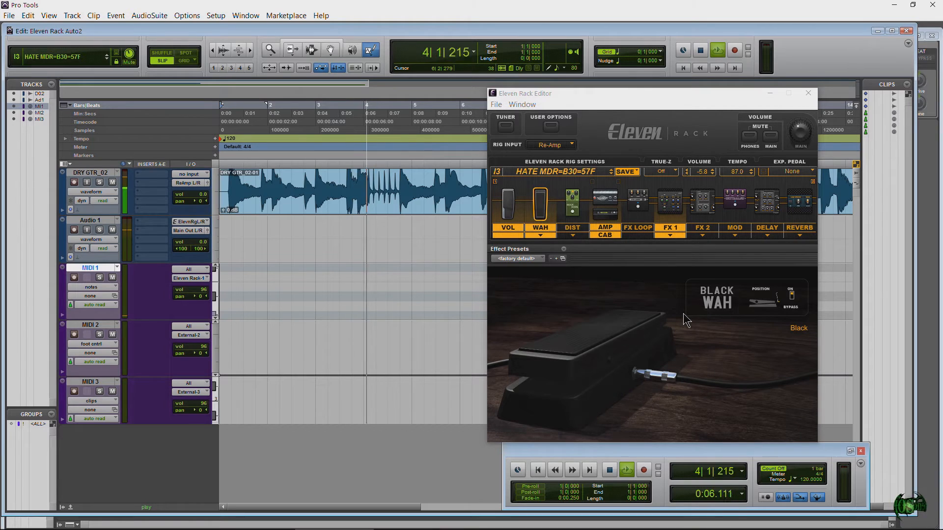
key("space")
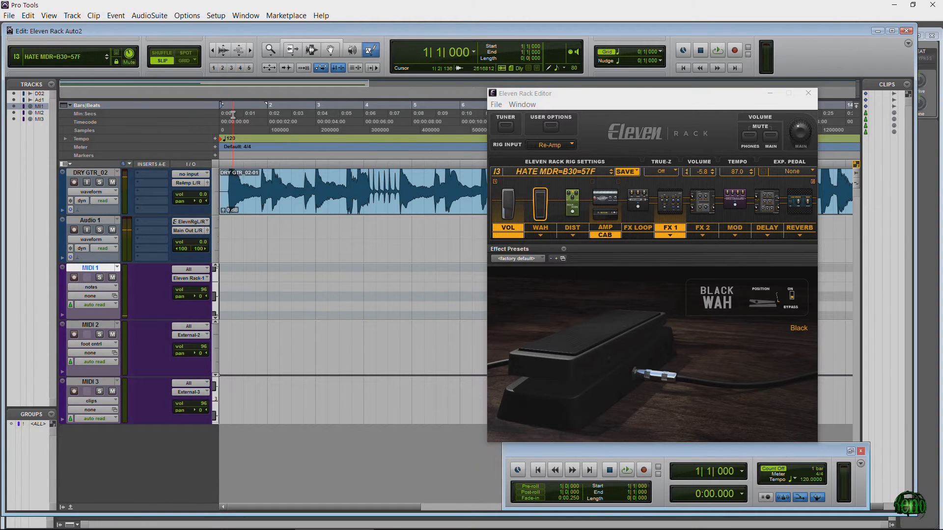
key("space")
key("space")
Step: Switch MIDI 1 to the blocks view to display its whole clip
left_click(102, 285)
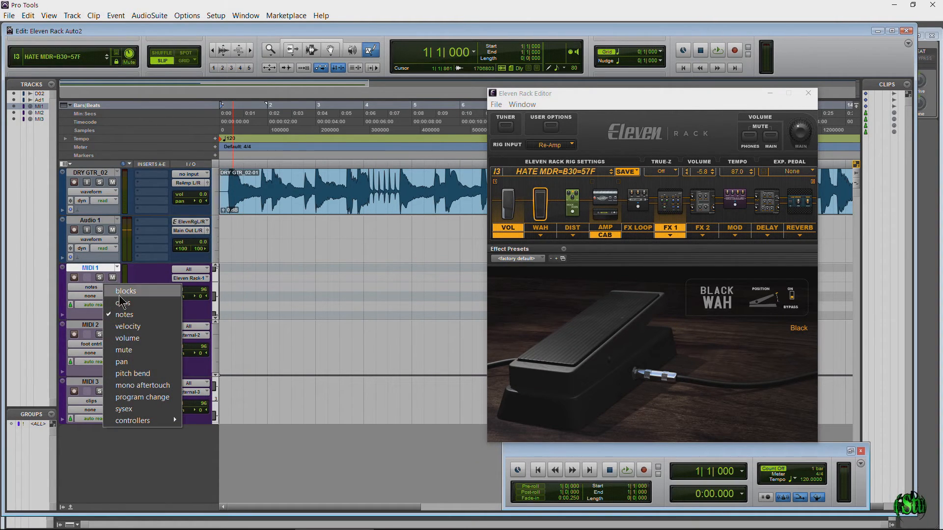
left_click(120, 295)
left_click(107, 287)
left_click(113, 291)
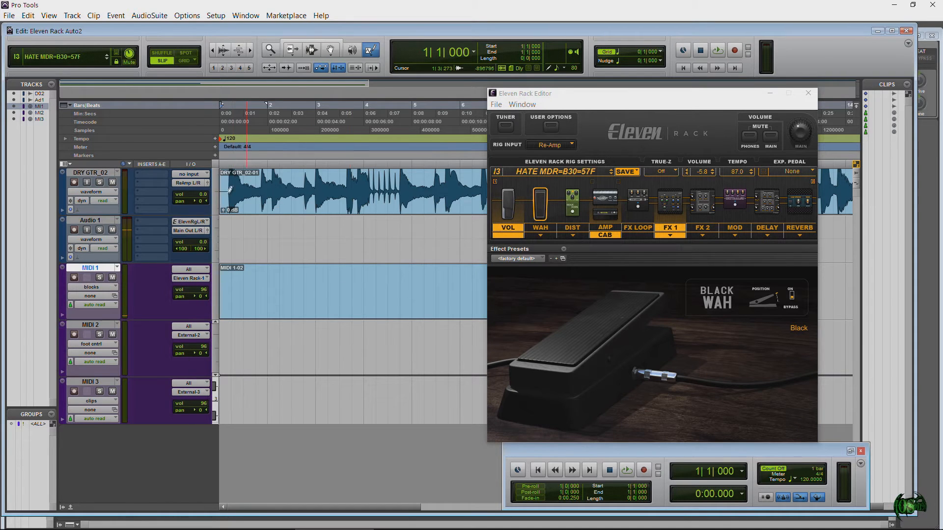
left_click(217, 51)
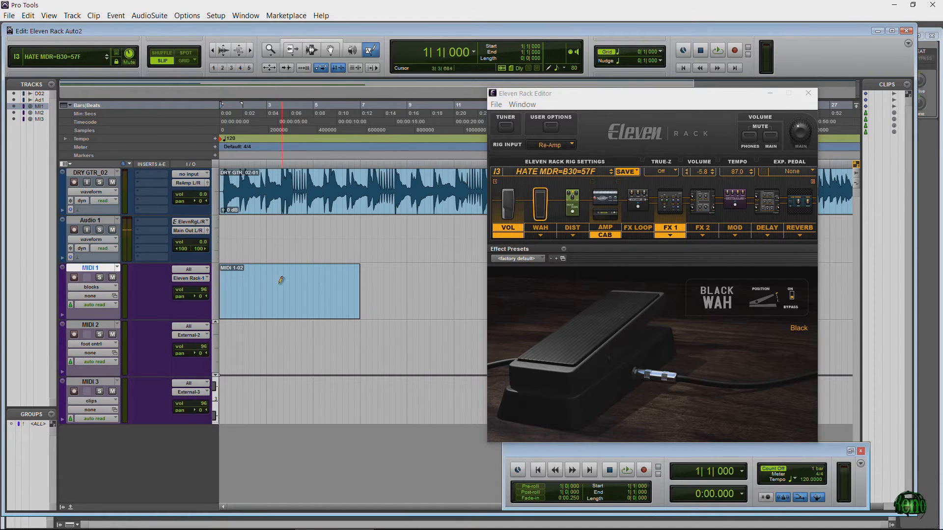
Step: Show foot cntrl LSB (36) on MIDI 1 and play the reverb automation from about bar 2
left_click(100, 287)
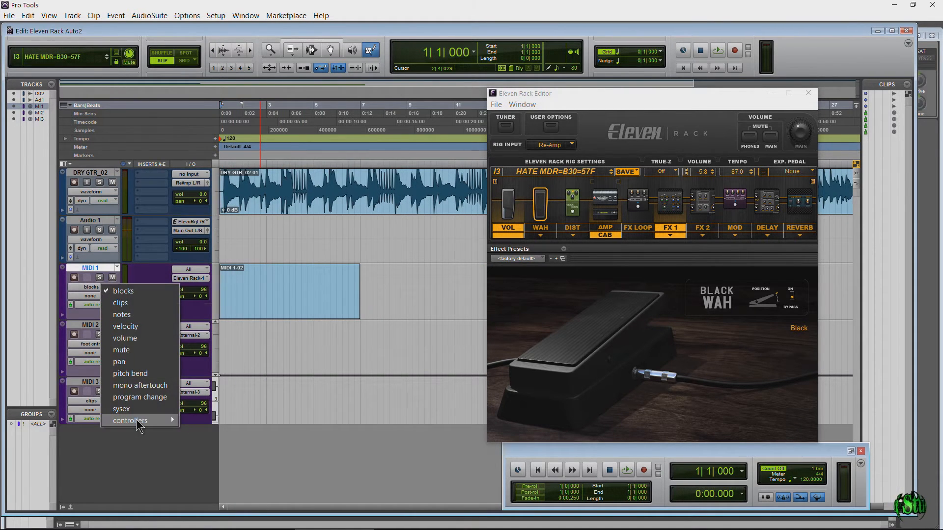
mouse_move(139, 421)
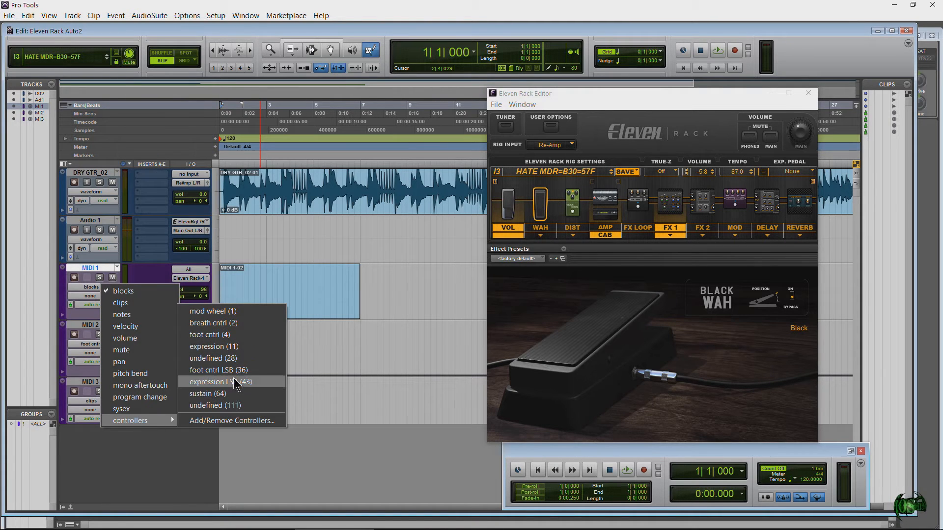
left_click(223, 371)
left_click(255, 118)
key("space")
key("space")
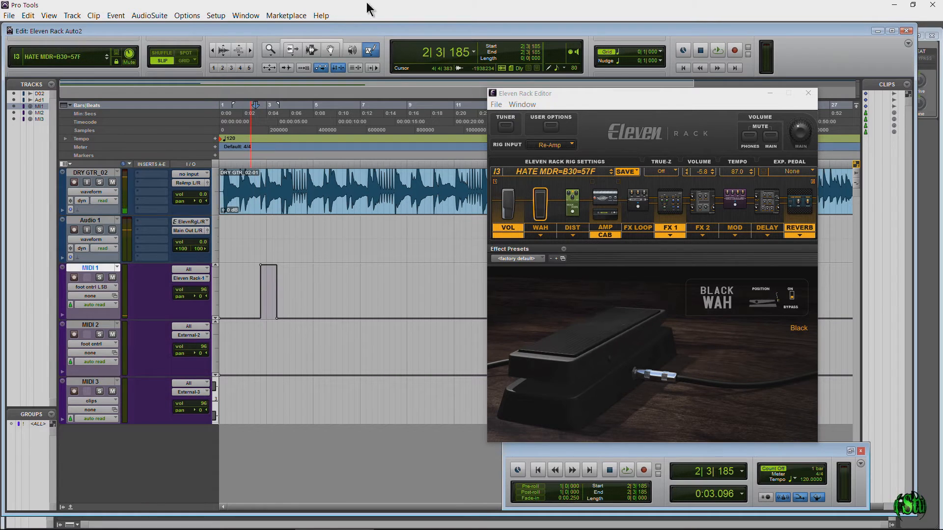
Step: Select MIDI 1's foot cntrl LSB automation from about bar 1 to bar 5 with the Smart Tool and delete it
left_click(325, 40)
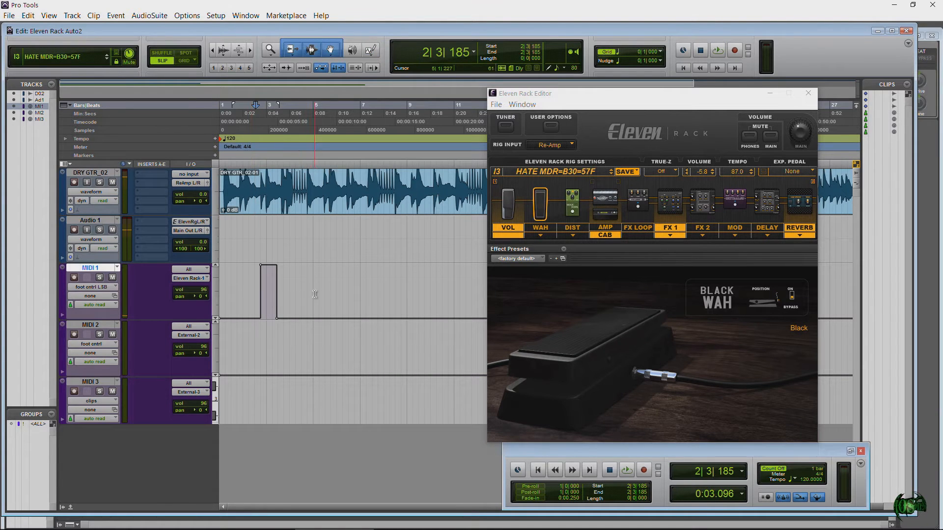
left_click_drag(313, 297, 232, 308)
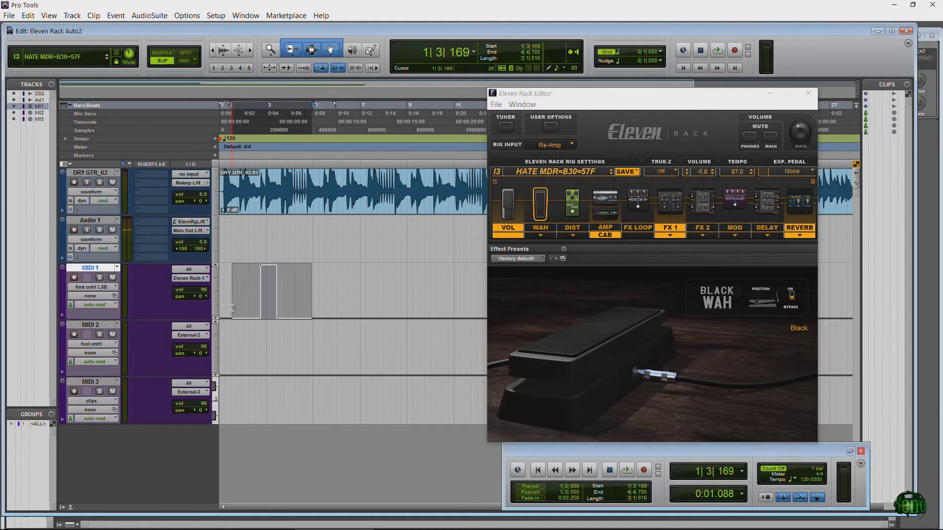
left_click(232, 308)
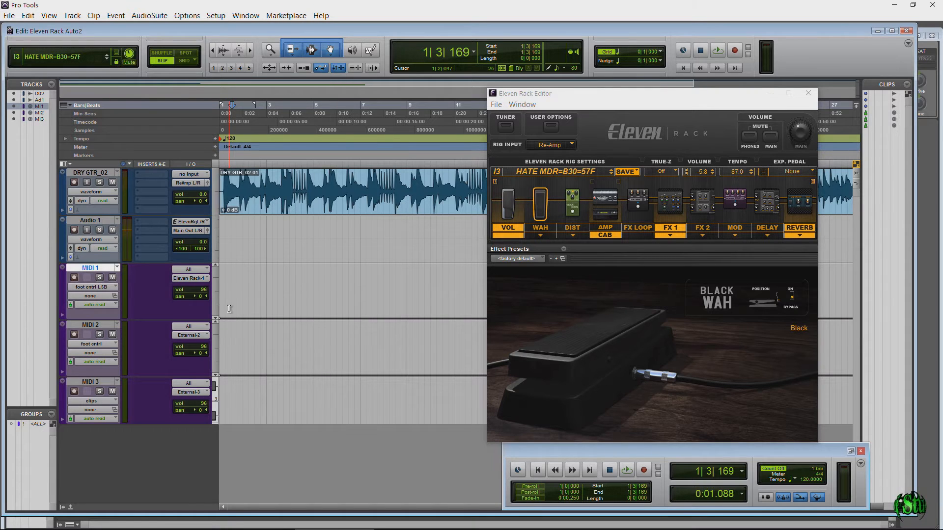
Step: Return MIDI 1 to the clips view with its lanes expanded and delete the MIDI 1-02 clip
left_click(108, 288)
left_click(132, 296)
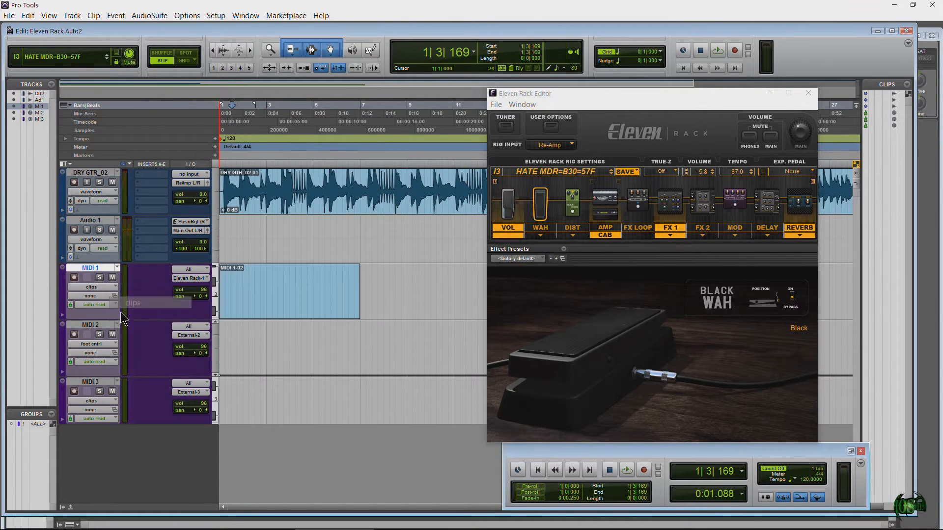
left_click(62, 315)
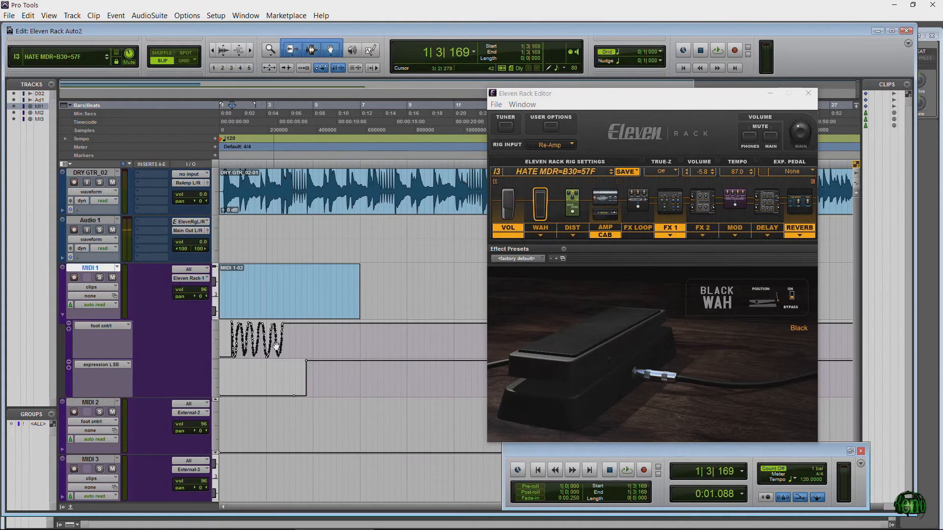
left_click(272, 306)
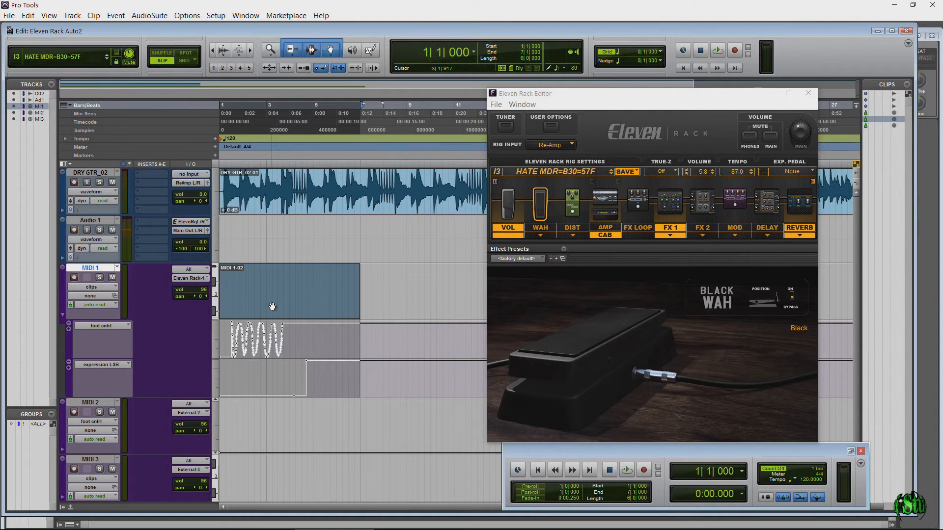
key("Delete")
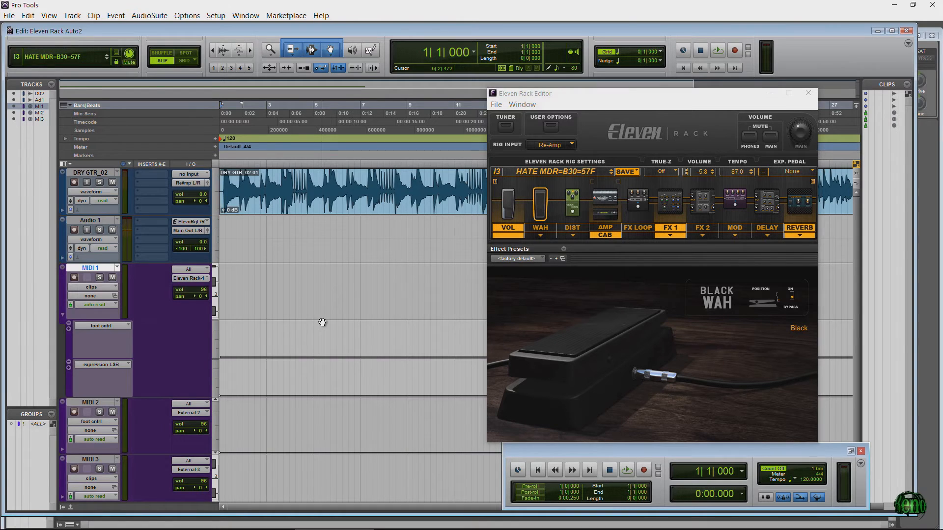
Step: Check the controller choices of MIDI 1's expression LSB lane and remove the foot cntrl lane
left_click(112, 364)
mouse_move(175, 463)
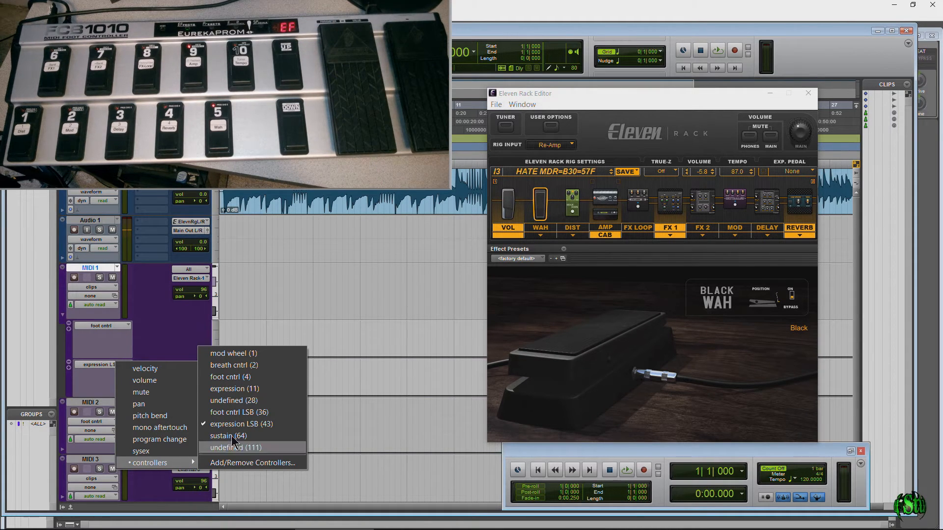
left_click(174, 336)
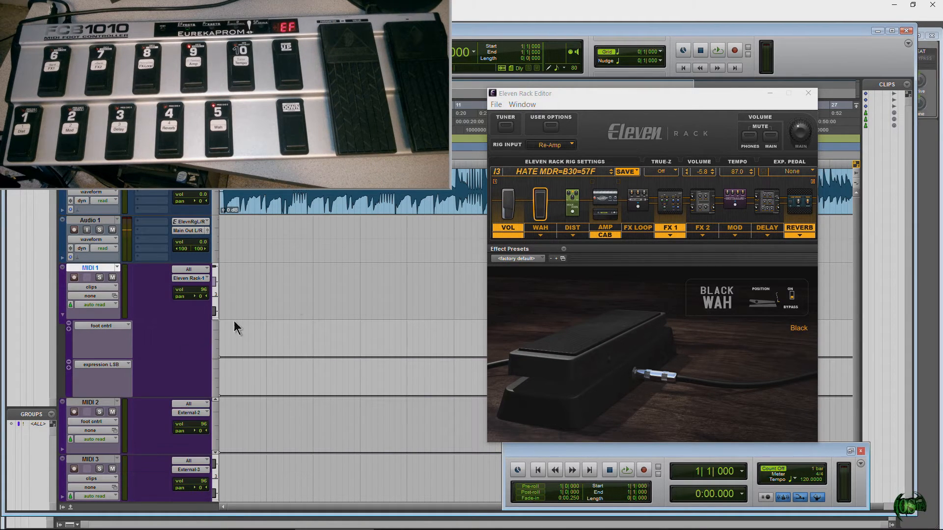
left_click(69, 324)
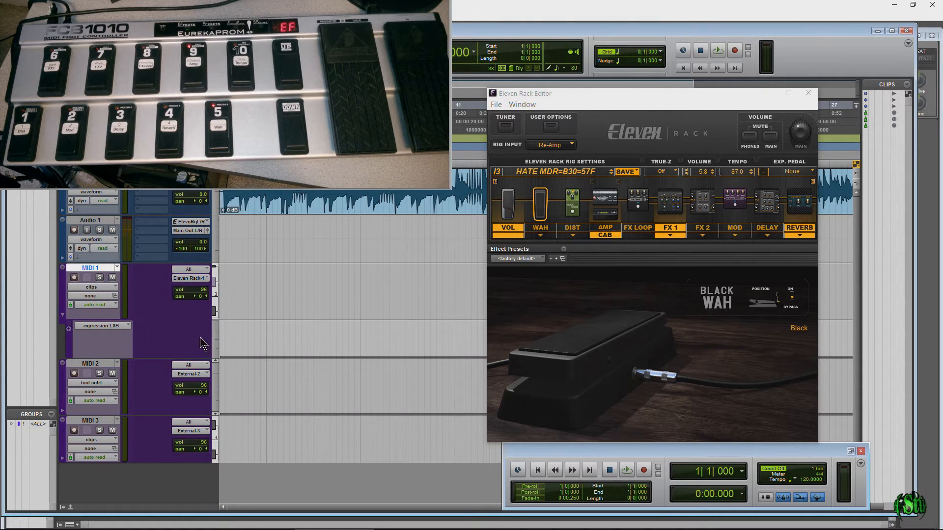
Step: Check MIDI 1's automation lane for undefined (28), foot cntrl LSB (36) and foot cntrl (4), and return it to expression LSB (43)
left_click(106, 333)
mouse_move(163, 425)
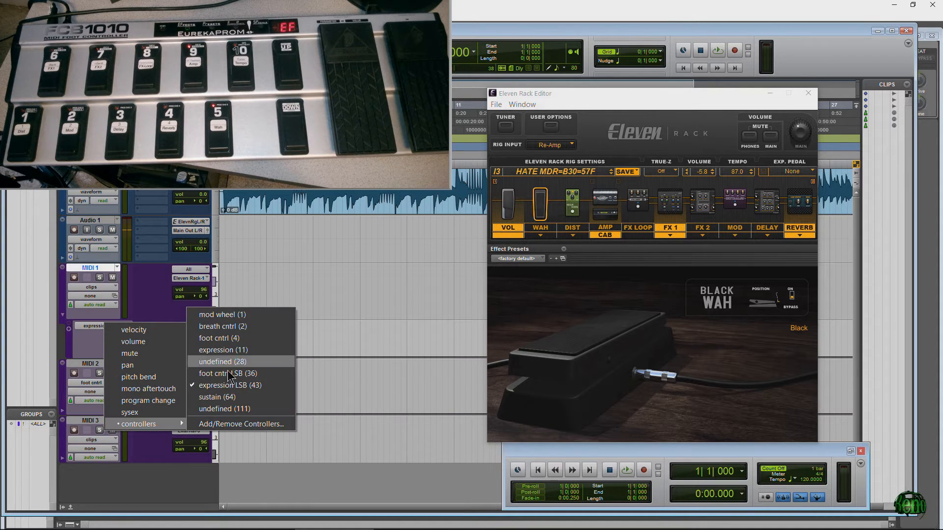
left_click(222, 362)
left_click(116, 327)
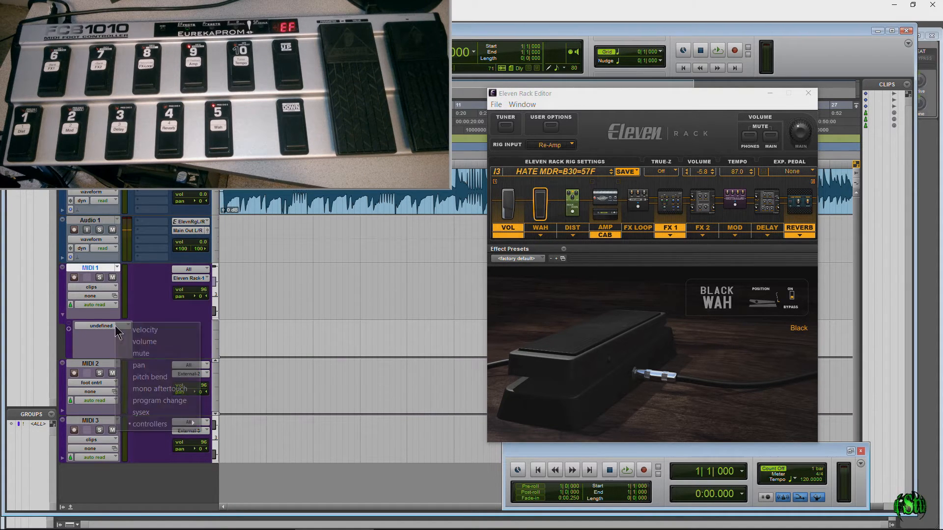
mouse_move(189, 421)
left_click(250, 373)
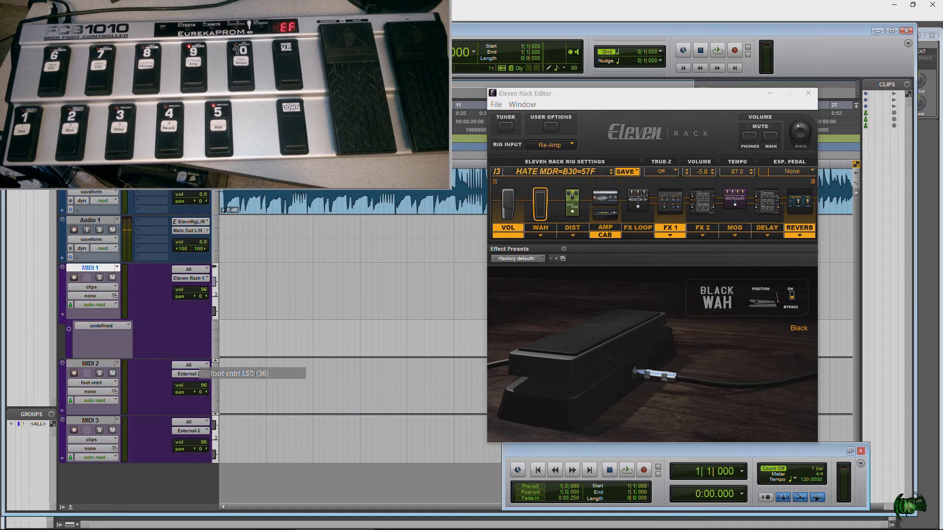
left_click(120, 326)
mouse_move(183, 421)
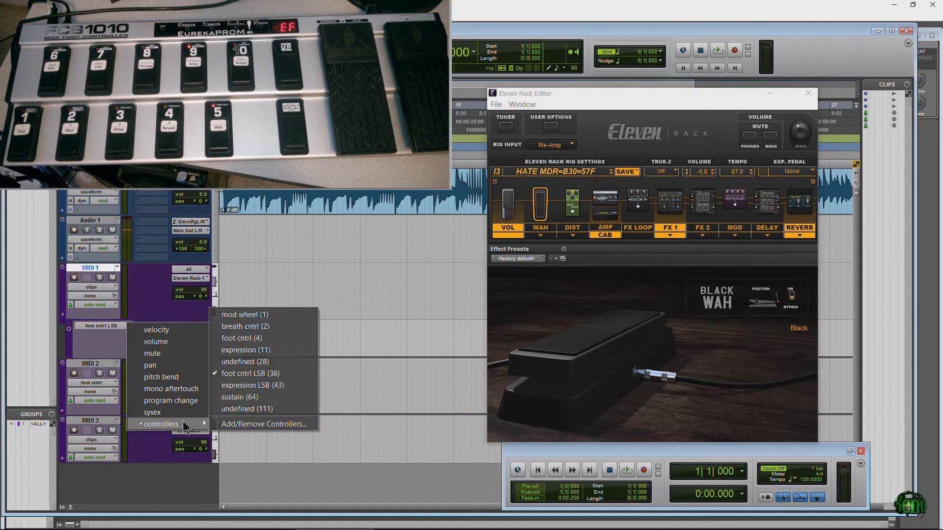
left_click(240, 338)
left_click(98, 326)
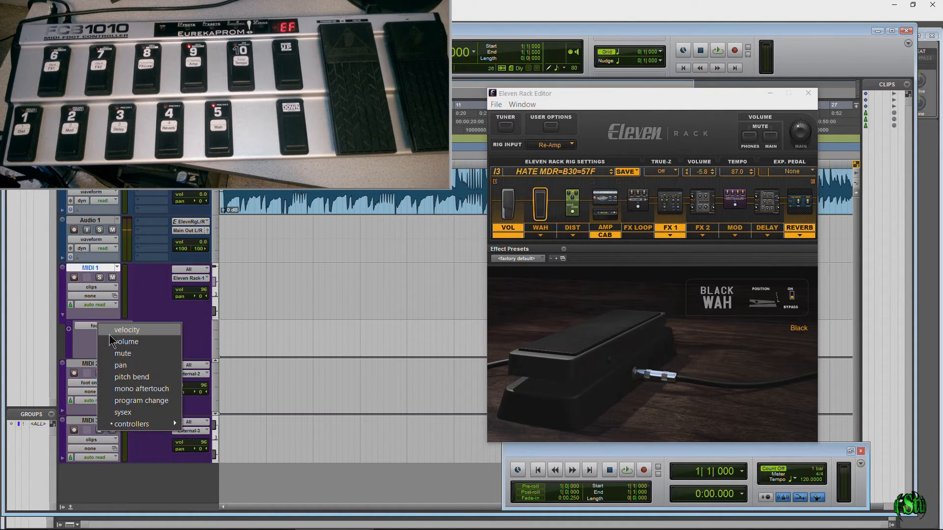
mouse_move(151, 424)
left_click(216, 390)
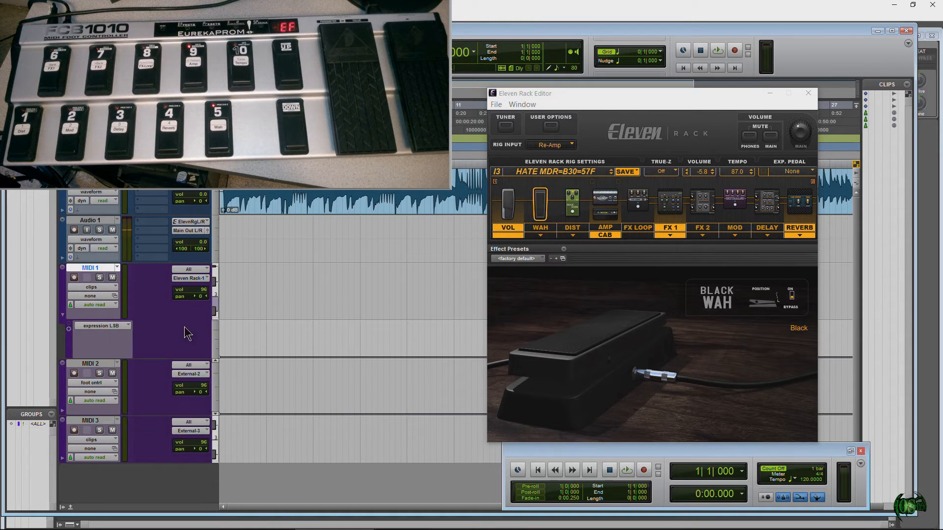
Step: Add a foot cntrl (4) lane under MIDI 1's expression LSB lane and draw triangle automation from bar 1 to about bar 8
left_click(69, 329)
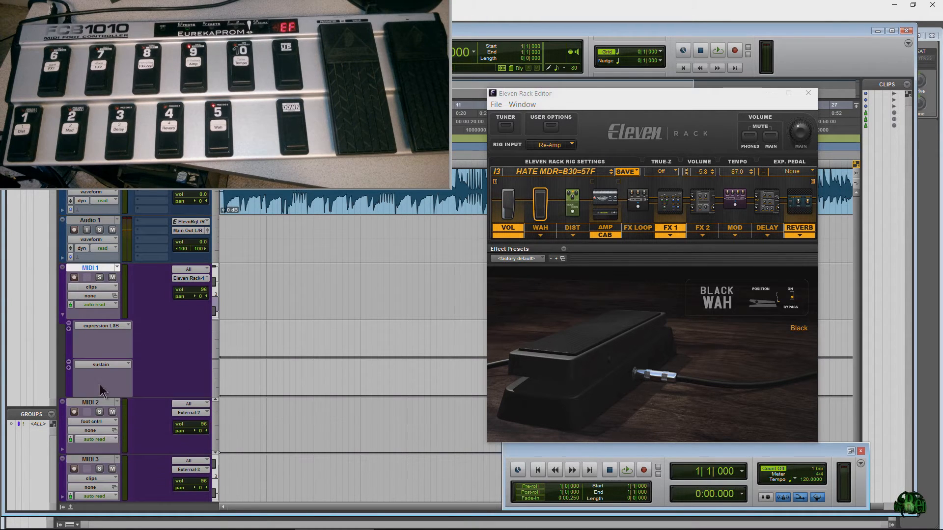
left_click(114, 363)
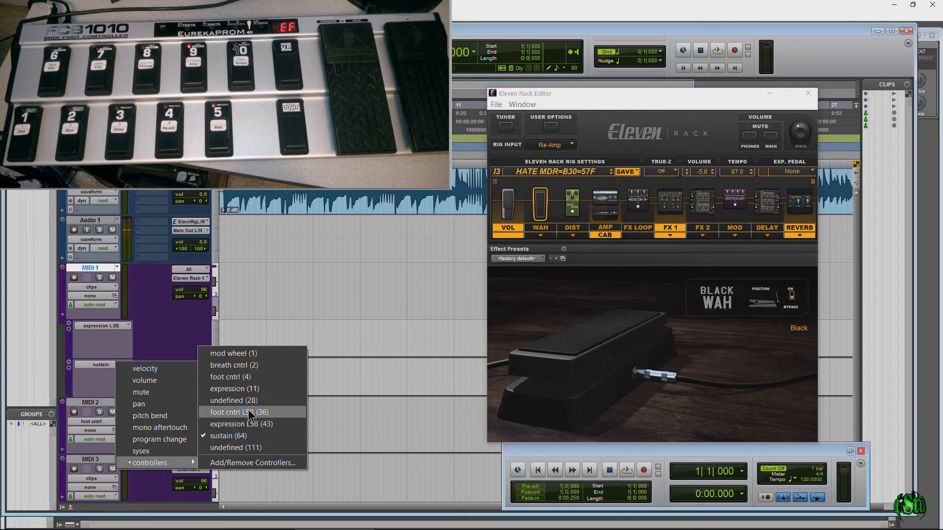
left_click(231, 377)
left_click(371, 49)
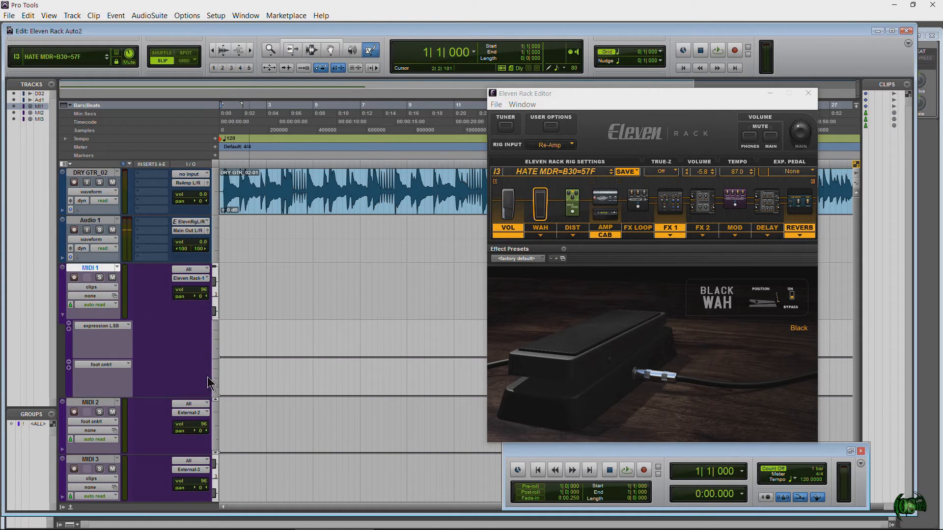
mouse_move(224, 382)
left_mouse_down()
mouse_move(311, 363)
mouse_move(392, 388)
left_mouse_up()
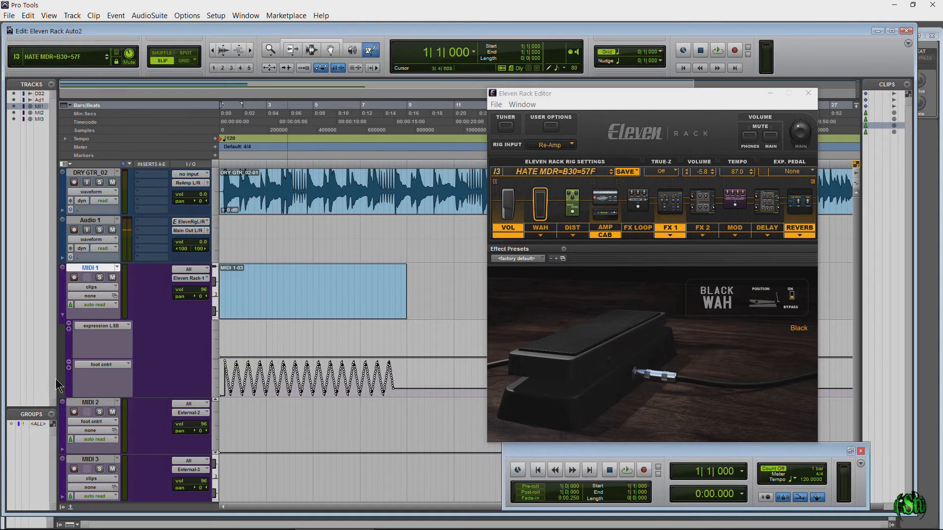
Step: Compare MIDI 1's blocks and clips views, and select the MIDI 1-03 clip with the Smart Tool
left_click(93, 290)
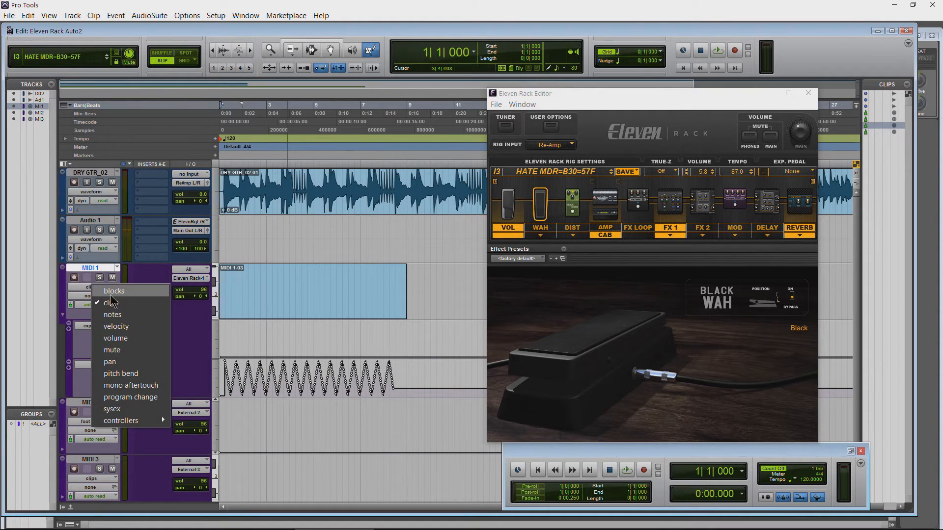
left_click(115, 291)
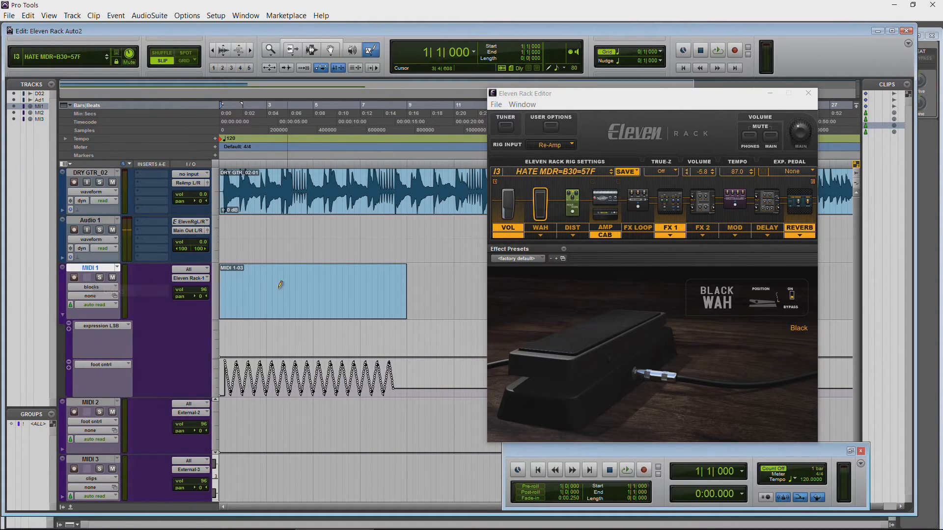
left_click(93, 288)
left_click(116, 305)
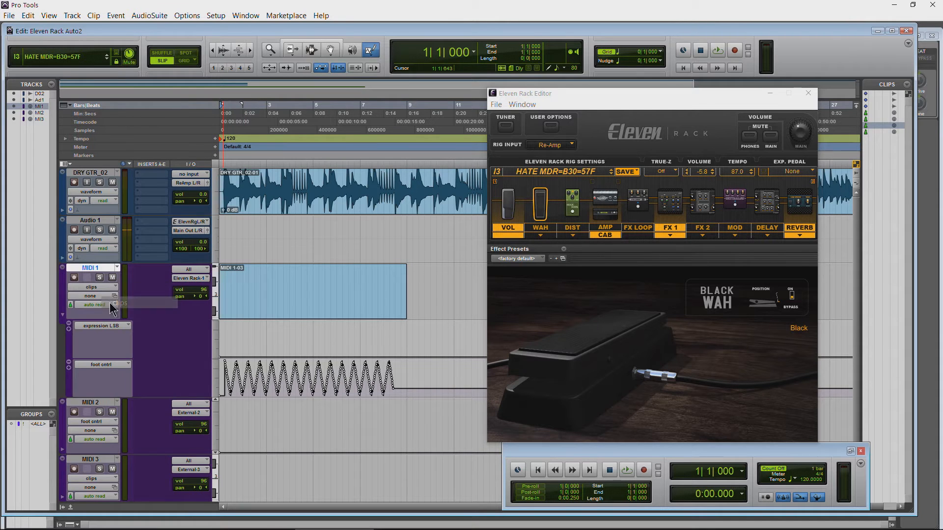
left_click(314, 42)
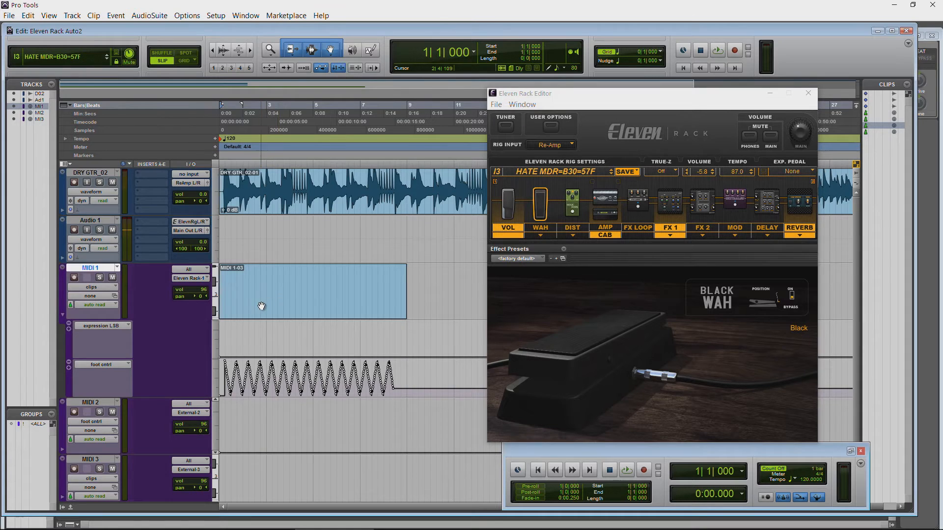
mouse_move(268, 307)
left_mouse_down()
mouse_move(383, 307)
mouse_move(255, 314)
left_mouse_up()
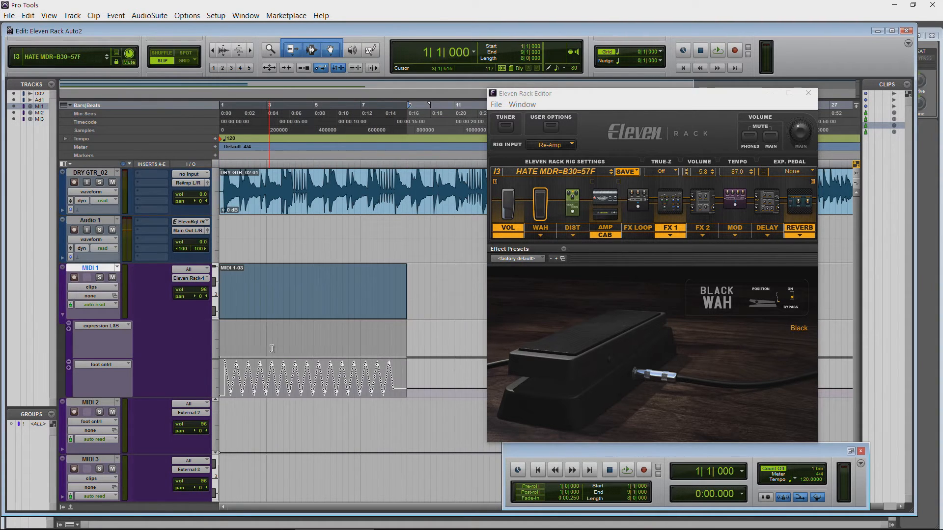
Step: Remove the foot cntrl lane and collapse MIDI 1's lanes, playing the drawn automation from the start
left_click(69, 365)
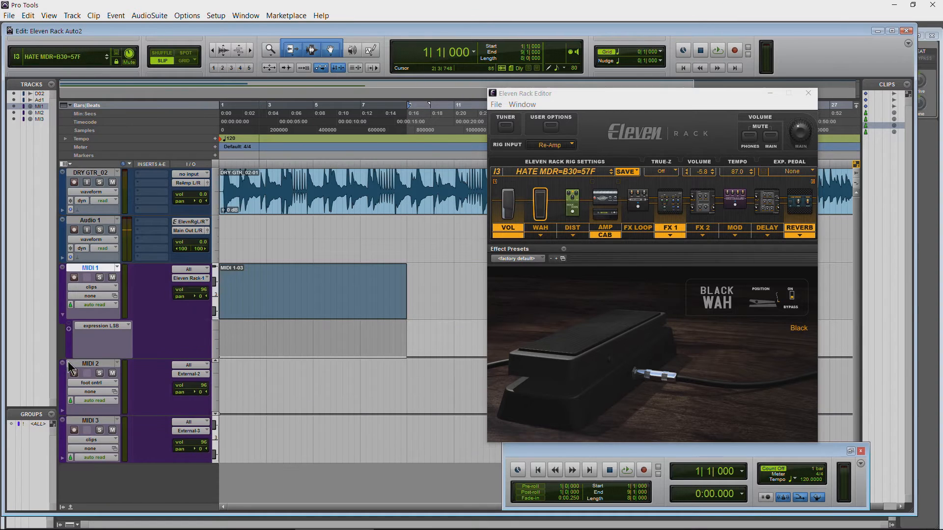
left_click(64, 318)
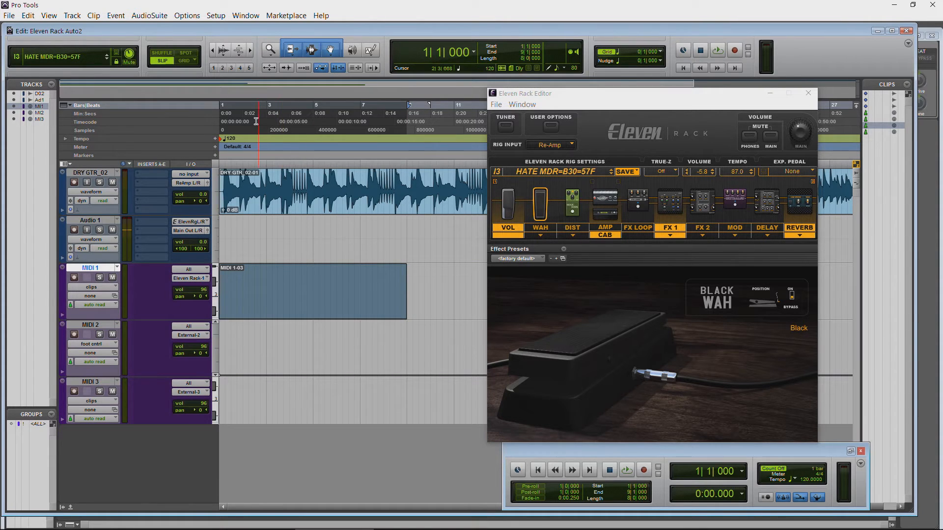
key("space")
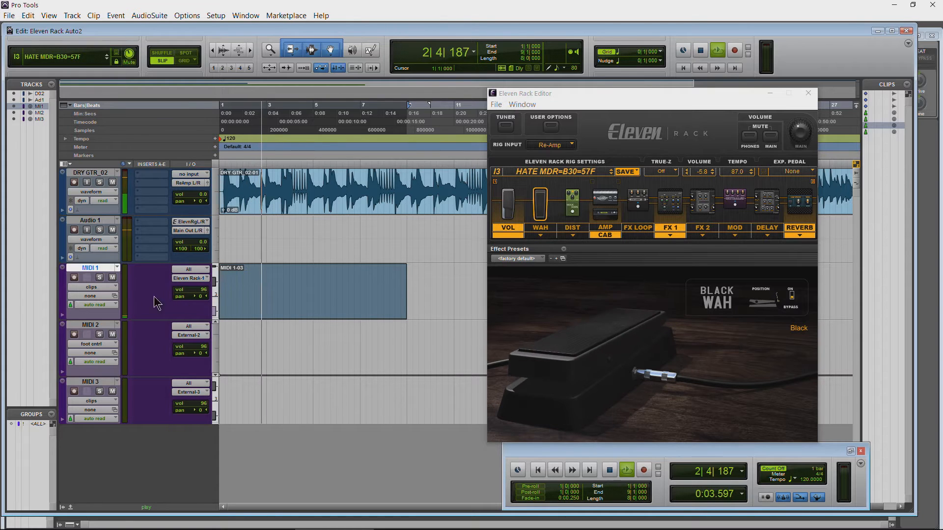
key("space")
Step: Show foot cntrl (4) on MIDI 1 and play the wah automation from about bar 2
left_click(108, 287)
mouse_move(126, 422)
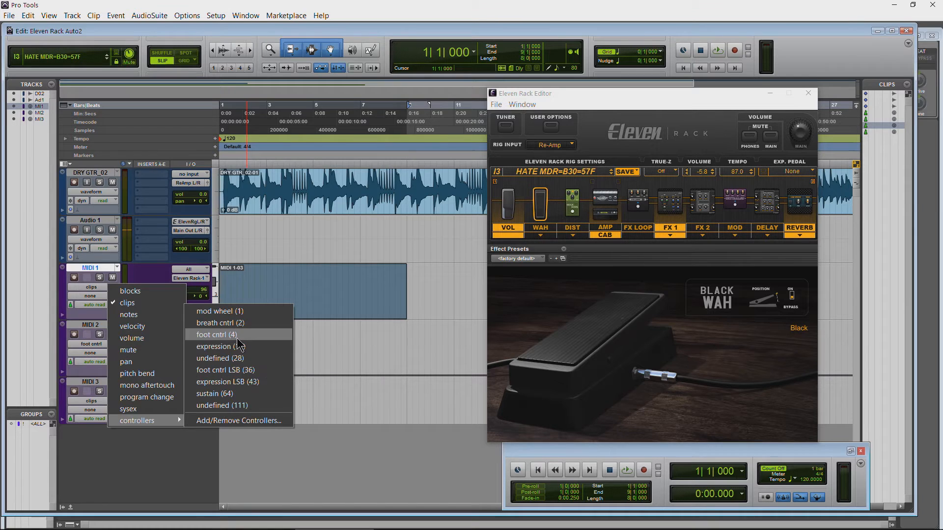
left_click(216, 335)
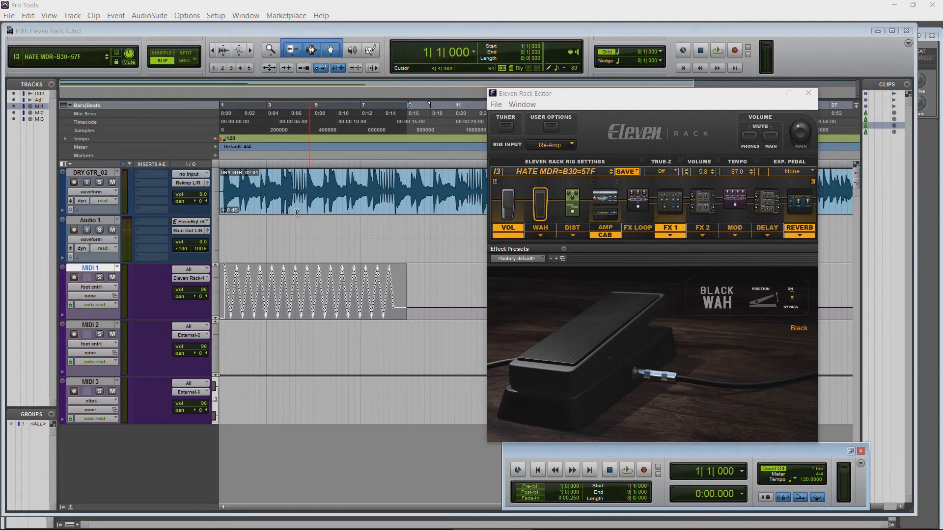
left_click(252, 339)
key("space")
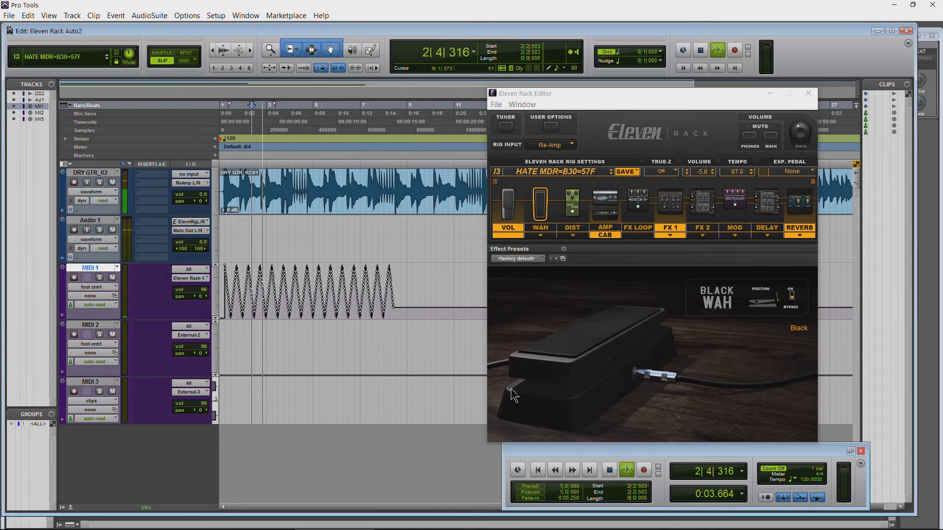
key("space")
Step: Delete the MIDI 1-03 clip in MIDI 1's clips view and play the session from the start
left_click(98, 287)
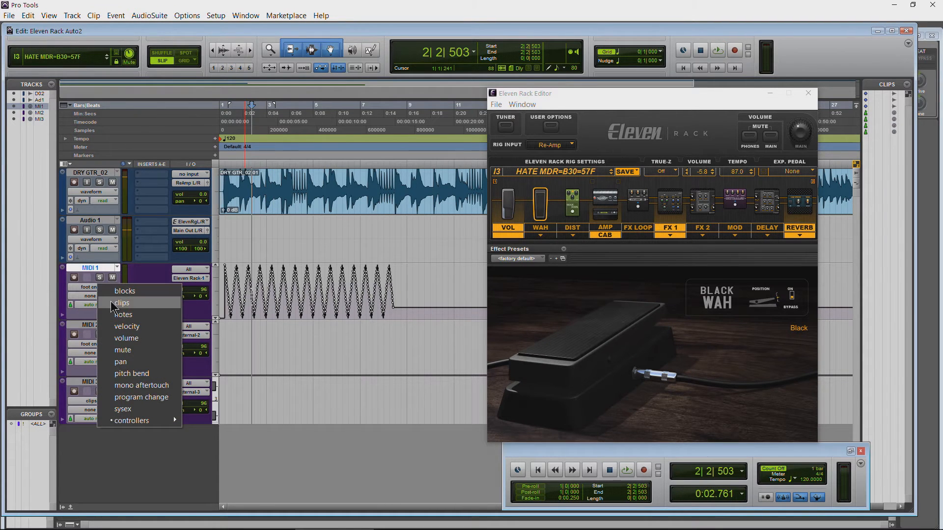
left_click(115, 303)
left_click(335, 306)
key("Delete")
key("space")
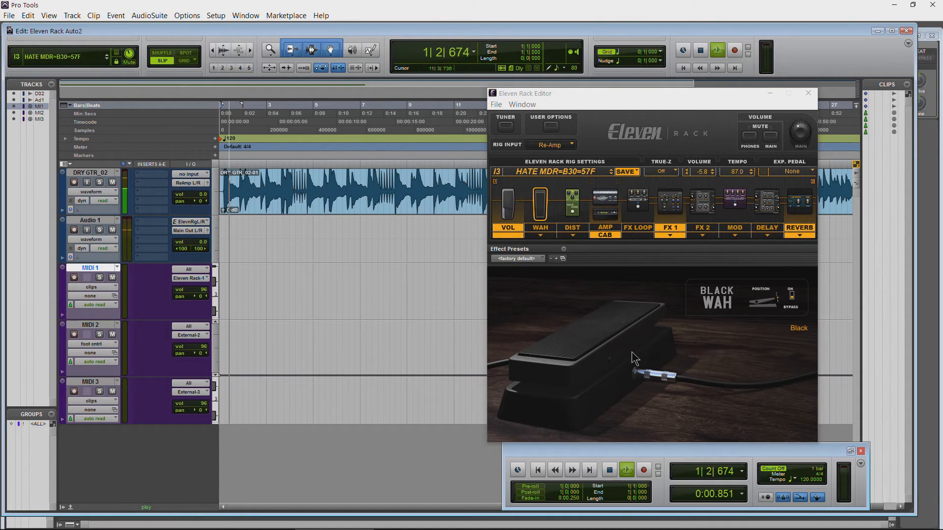
key("space")
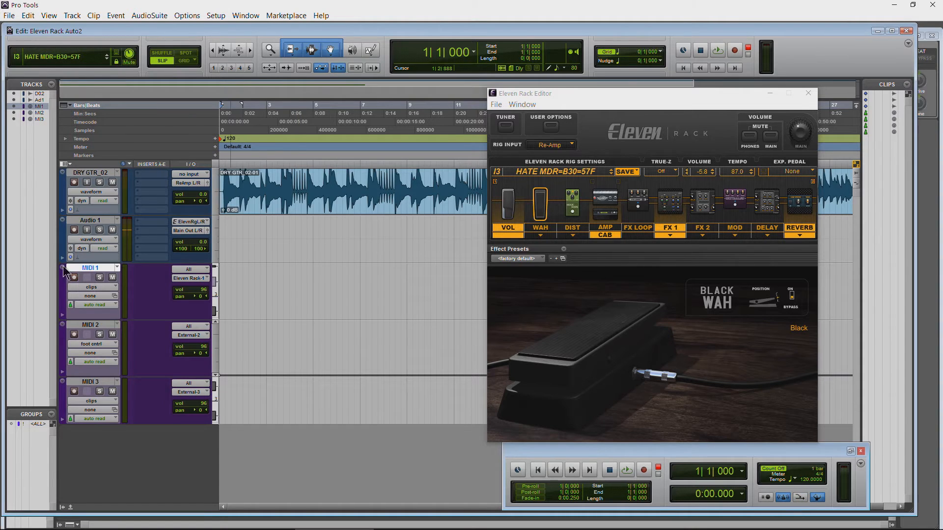
Step: Rename the MIDI 1 track as Wah and the MIDI 2 track as OTHER
double_click(90, 268)
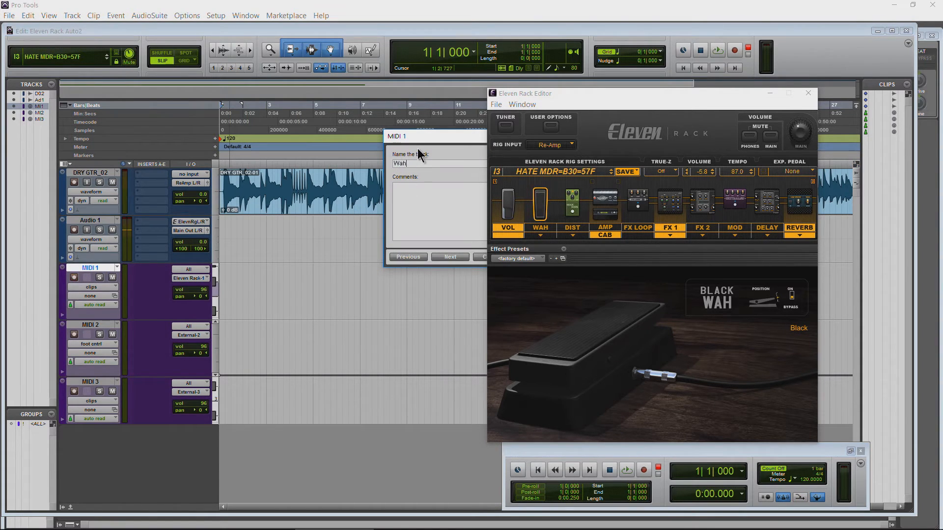
key("Return")
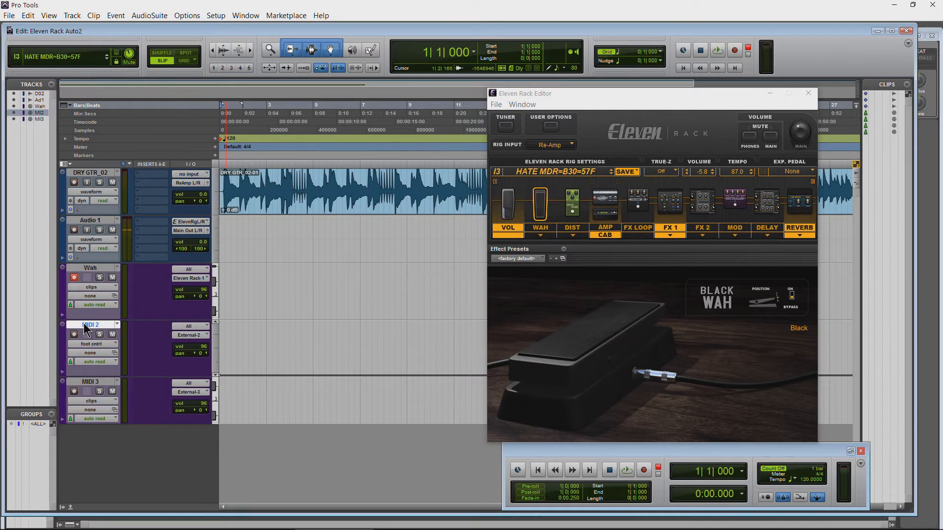
double_click(85, 326)
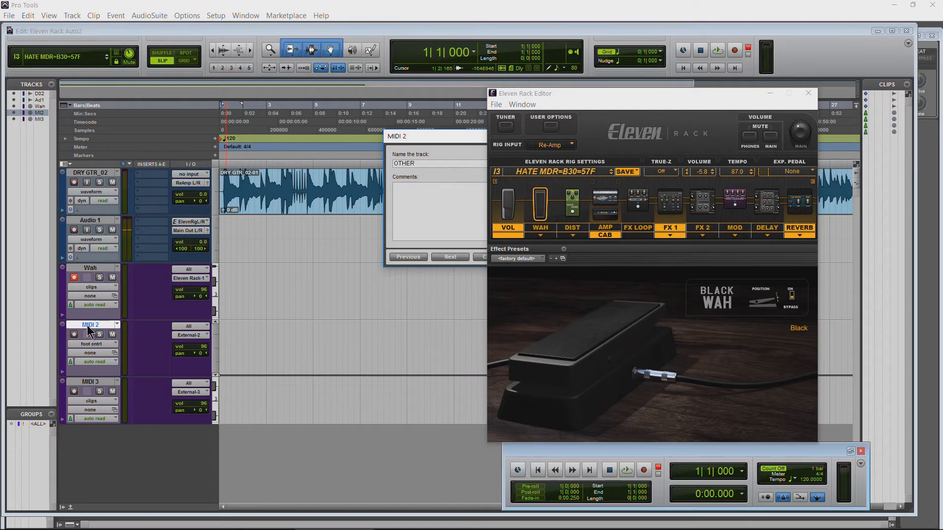
key("Return")
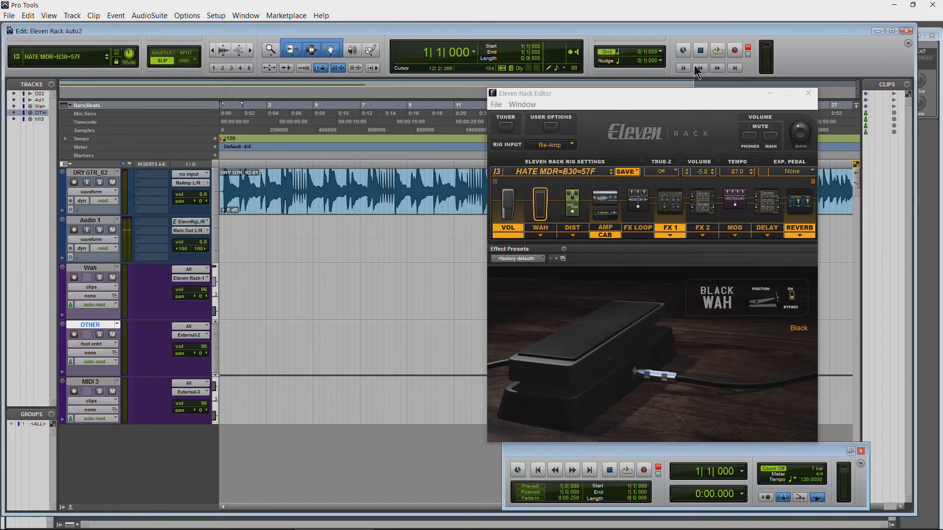
Step: Record the foot controller's wah pedal movement onto the Wah track from bar 1 to about bar 3
key("ctrl+space")
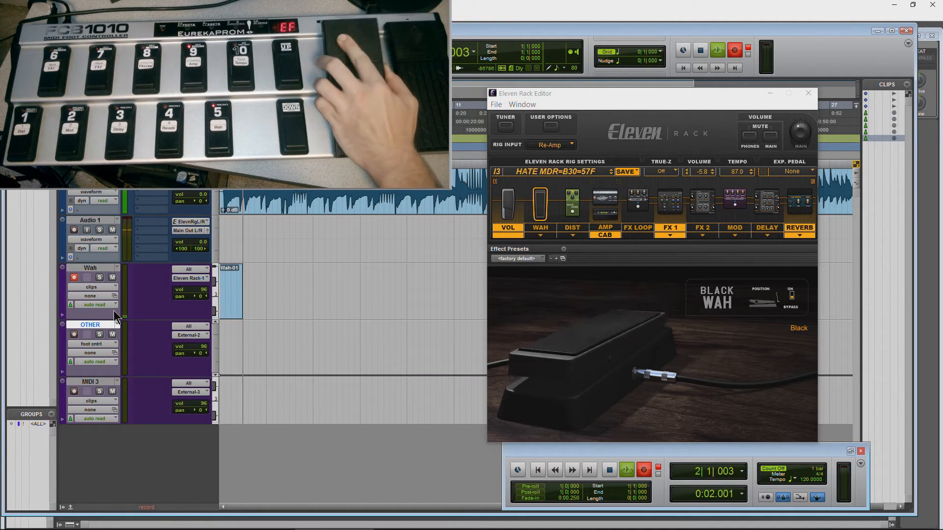
key("space")
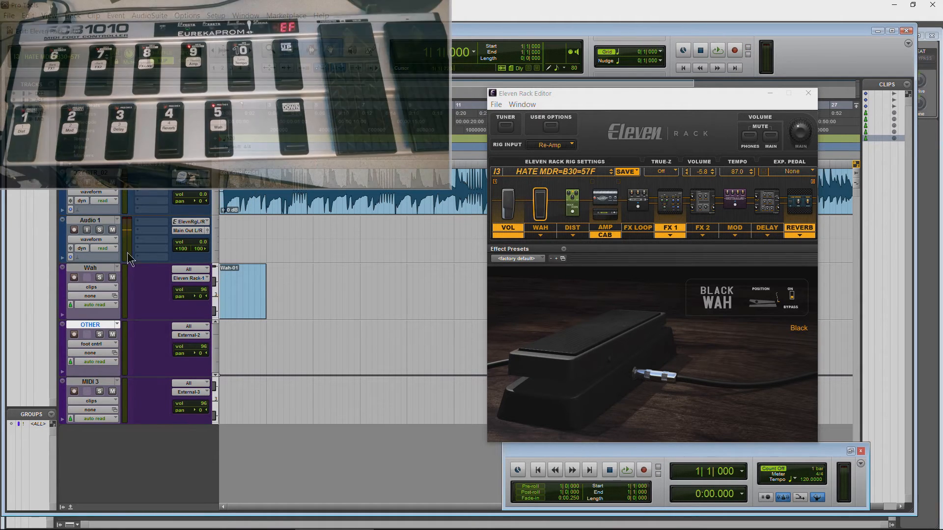
Step: Record-arm the OTHER track and route its MIDI output to Eleven Rack channel 1
left_click(74, 334)
left_click(183, 336)
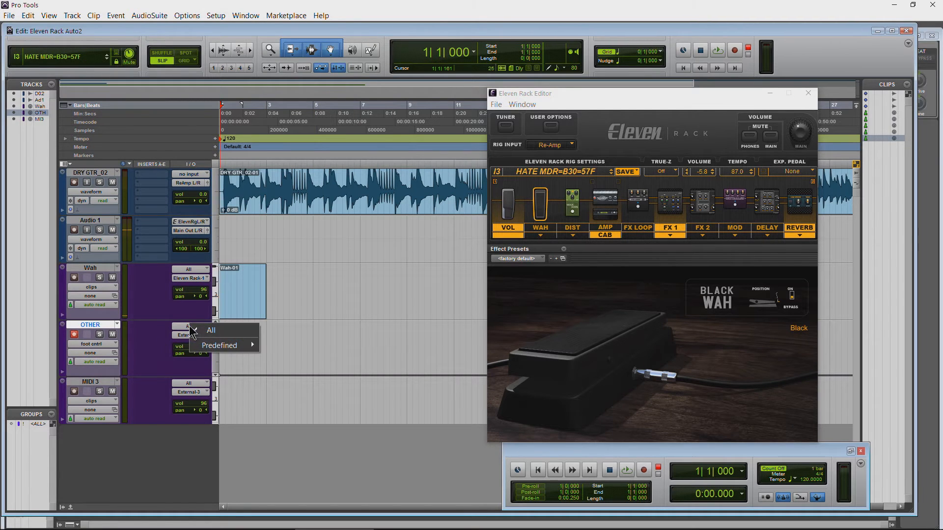
mouse_move(221, 354)
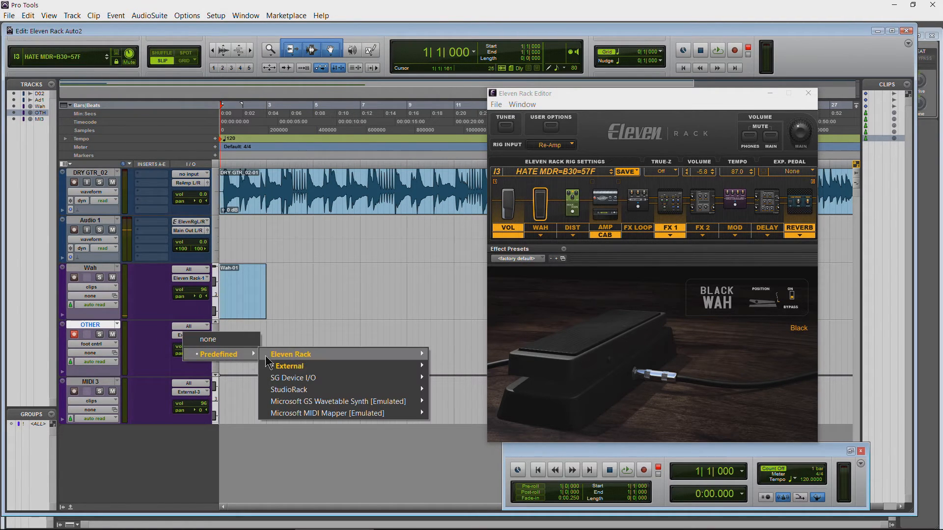
mouse_move(295, 354)
left_click(463, 179)
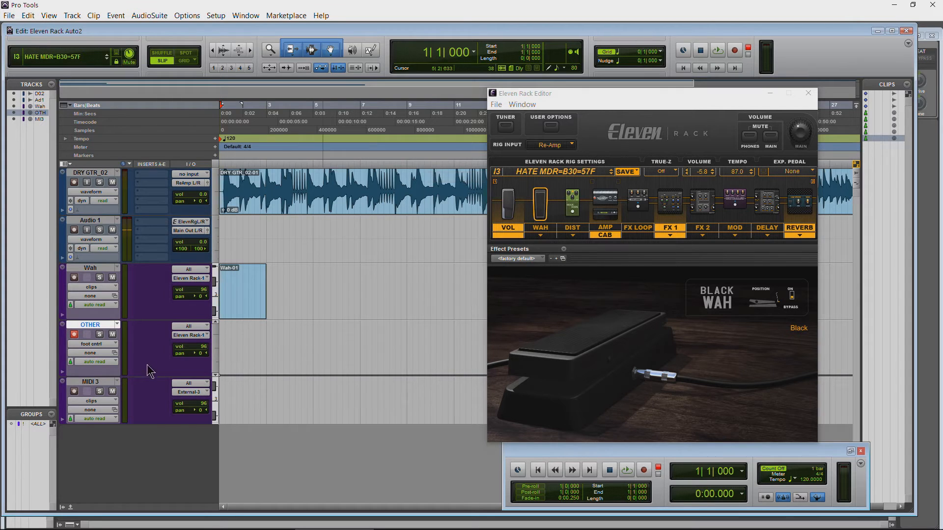
Step: Record the foot controller's reverb switching onto the OTHER track from bar 1, and disarm the track
left_click(734, 50)
left_click(718, 50)
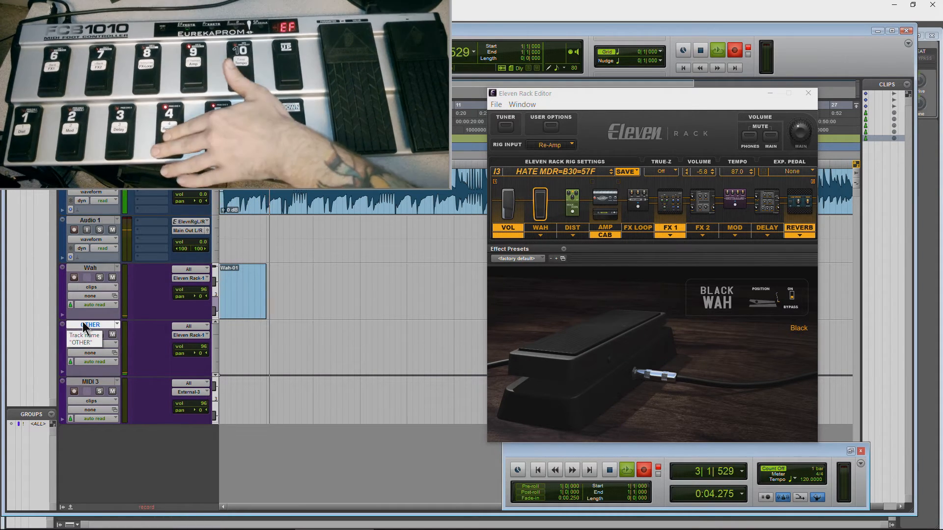
left_click(700, 49)
left_click(74, 335)
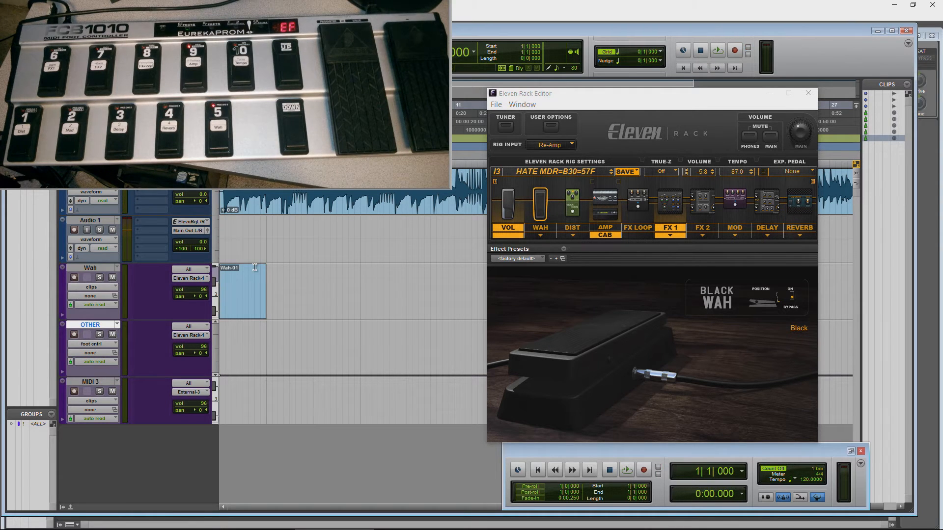
Step: Play back the recorded foot-controller automation from bar 1, and set the OTHER track's view to clips
key("space")
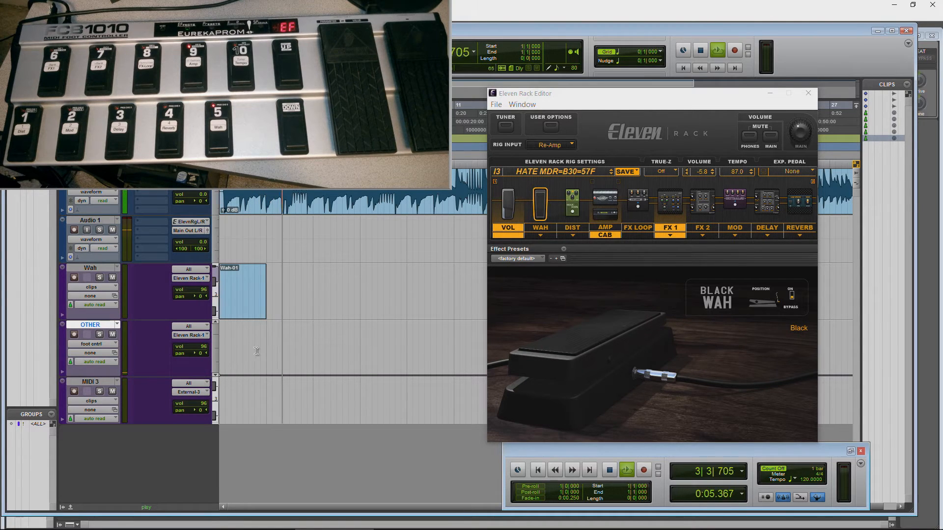
key("space")
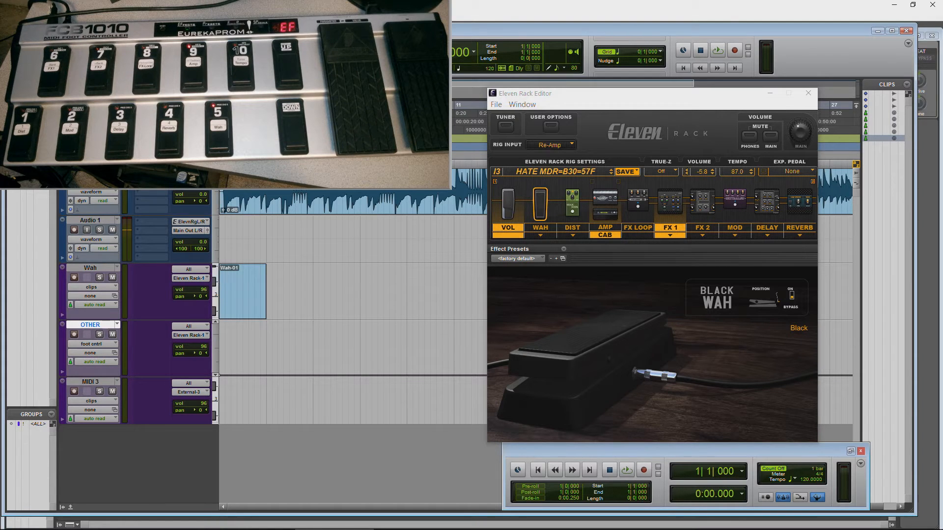
key("space")
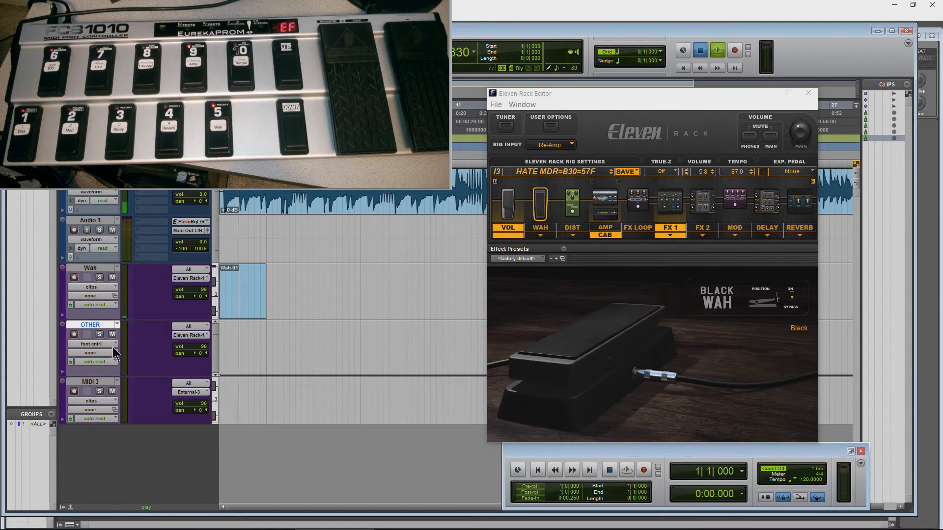
left_click(114, 345)
left_click(133, 360)
key("space")
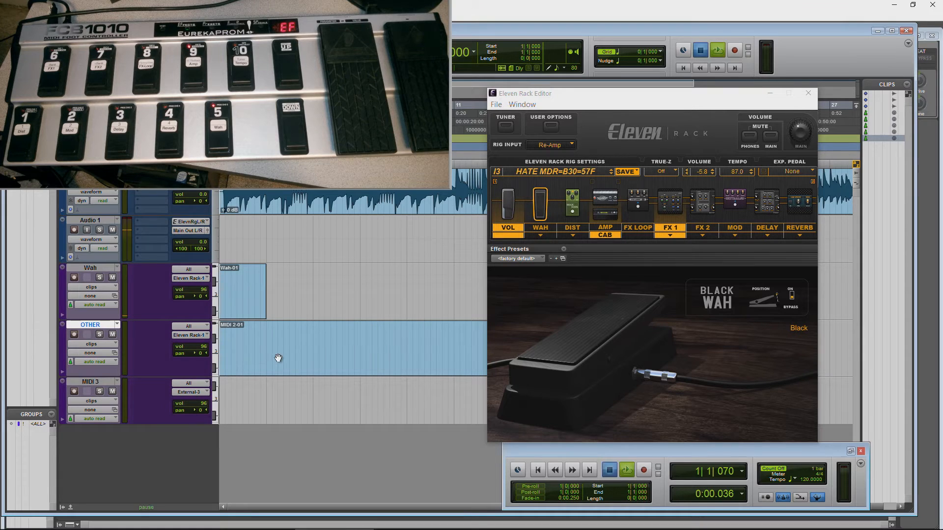
Step: Display the foot cntrl LSB (36) controller data on the OTHER track
left_click(93, 343)
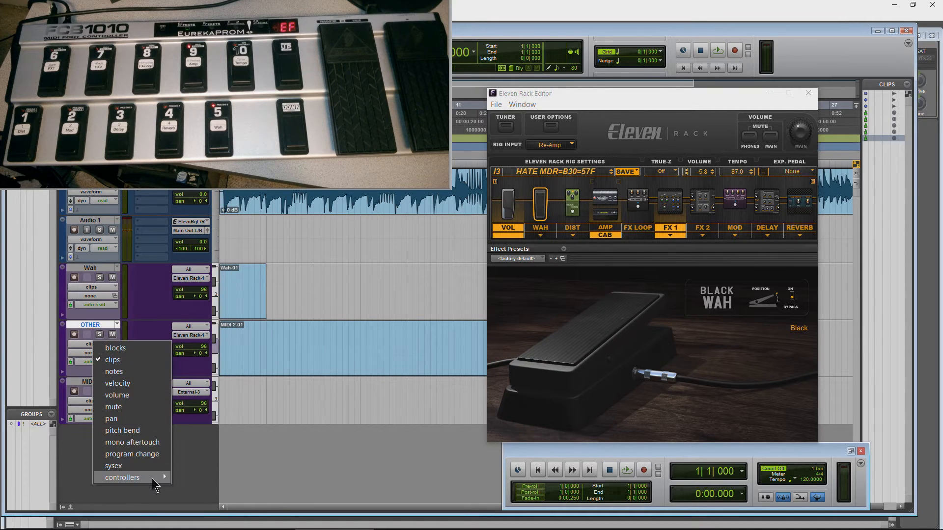
mouse_move(154, 484)
left_click(207, 464)
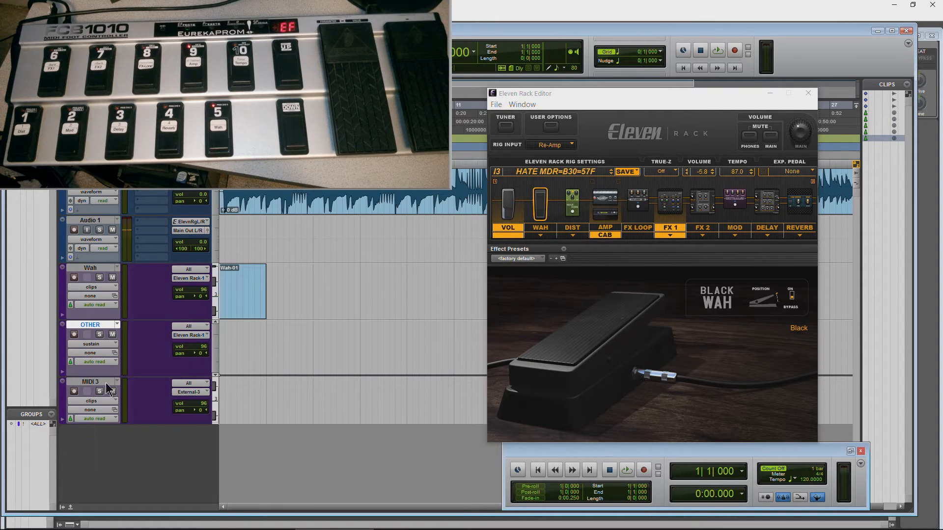
left_click(109, 346)
mouse_move(160, 476)
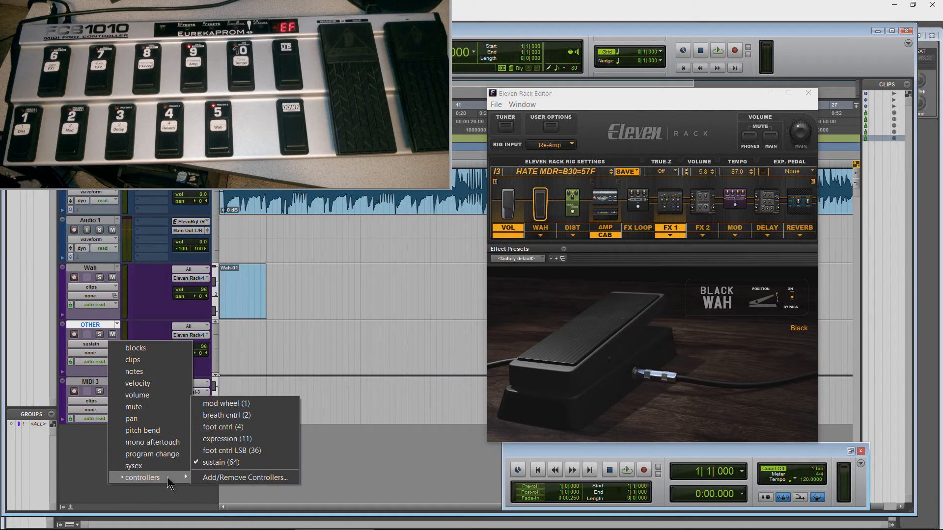
left_click(231, 451)
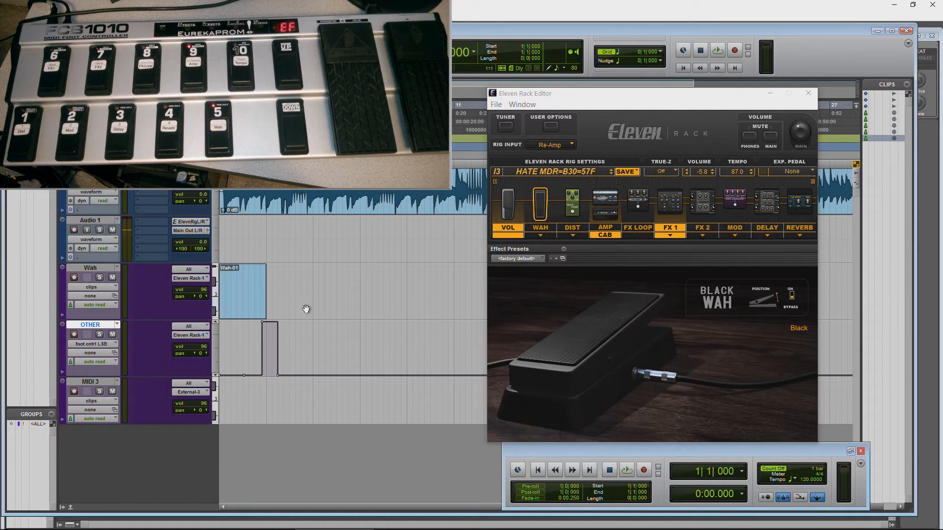
Step: Play the reverb switching on the OTHER track from within bar 2, just before the bypass change, and stop
left_click(250, 344)
key("space")
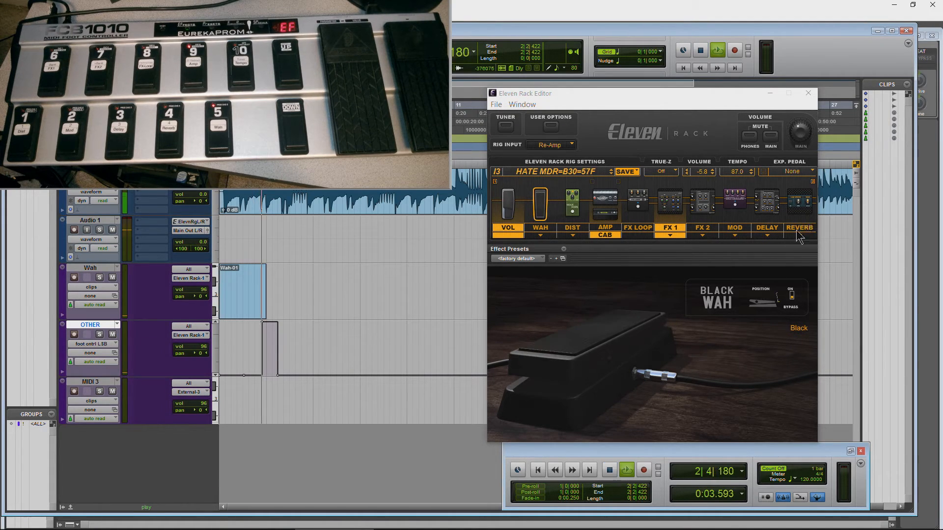
key("space")
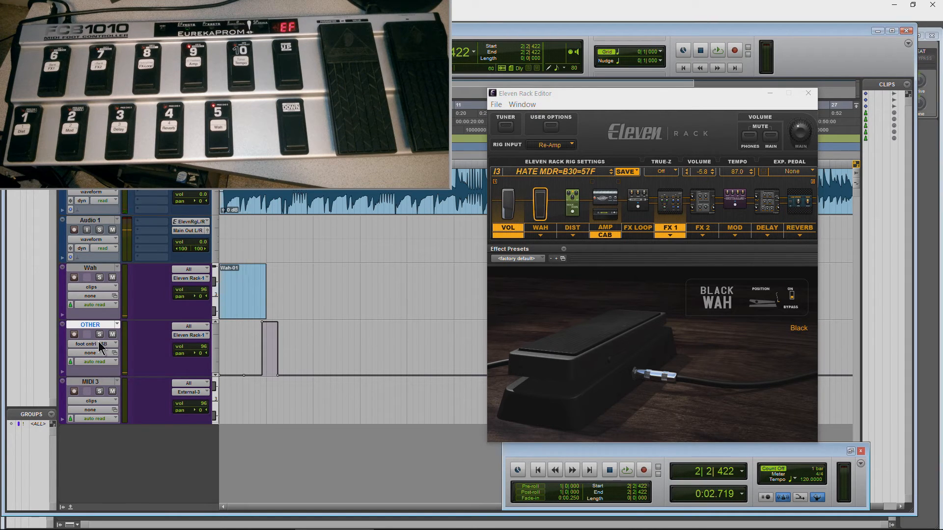
Step: Display foot cntrl (4) on the Wah track and foot cntrl LSB (36) on the OTHER track, and return to the session start
left_click(106, 345)
left_click(107, 349)
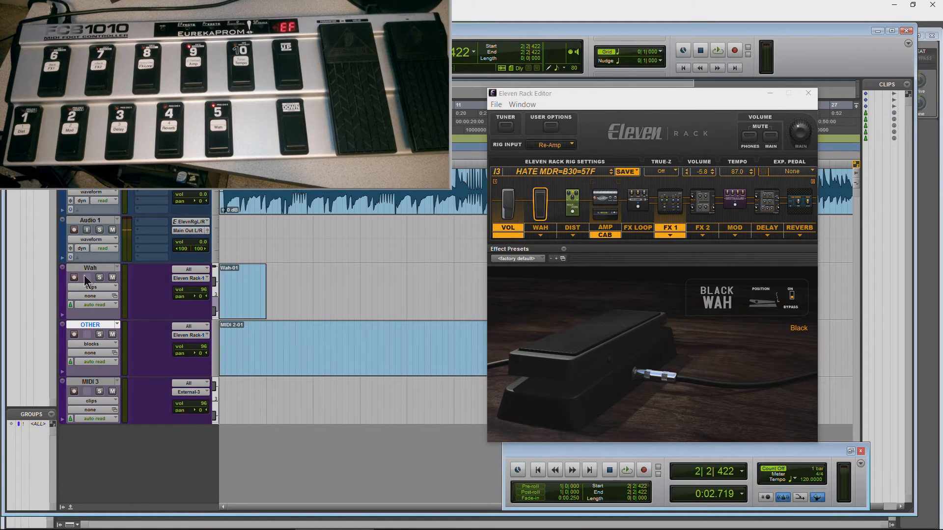
left_click(79, 287)
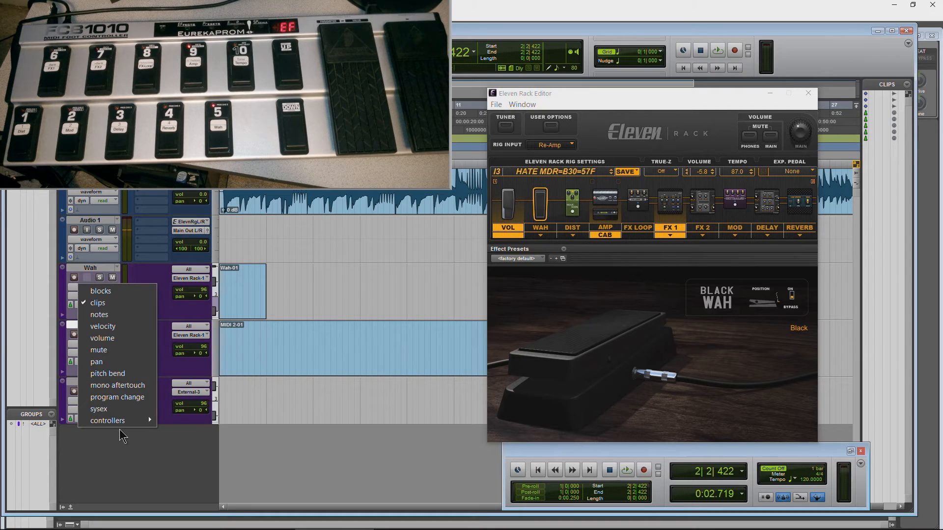
mouse_move(121, 422)
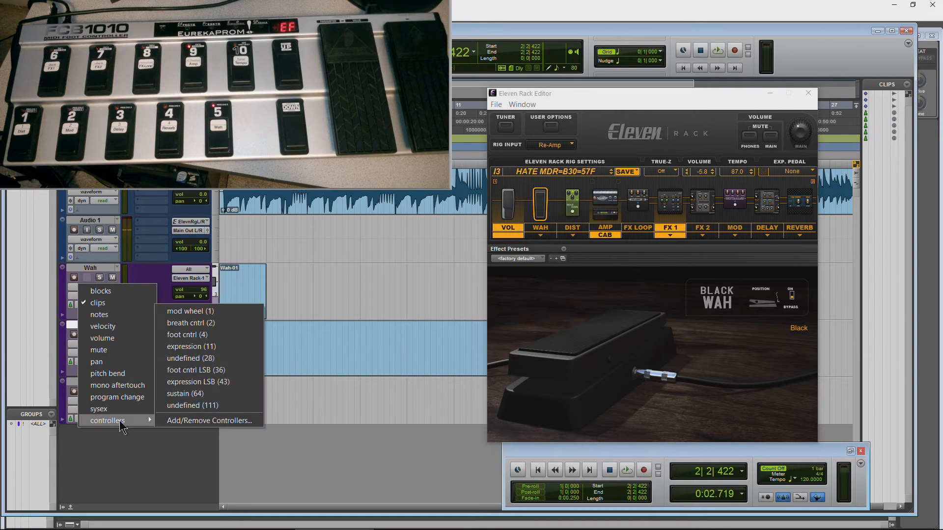
left_click(214, 336)
left_click(104, 344)
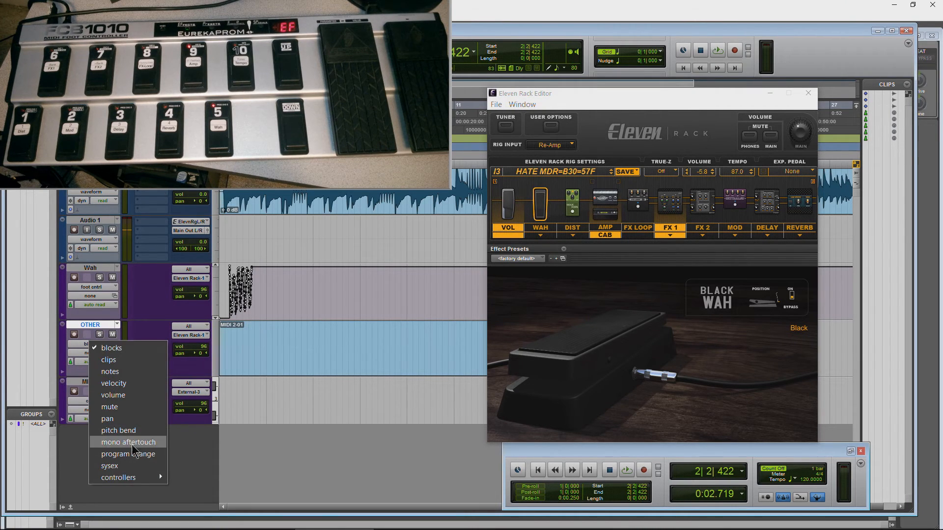
mouse_move(136, 478)
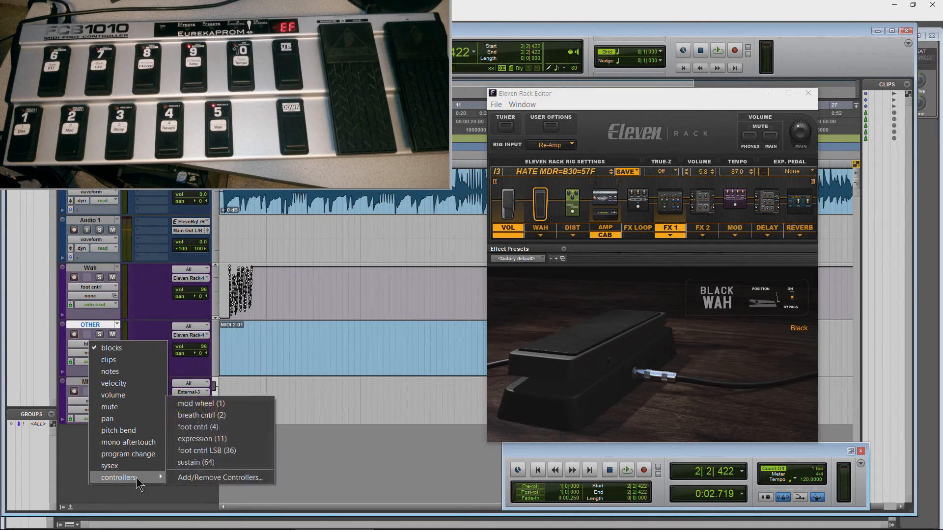
left_click(229, 451)
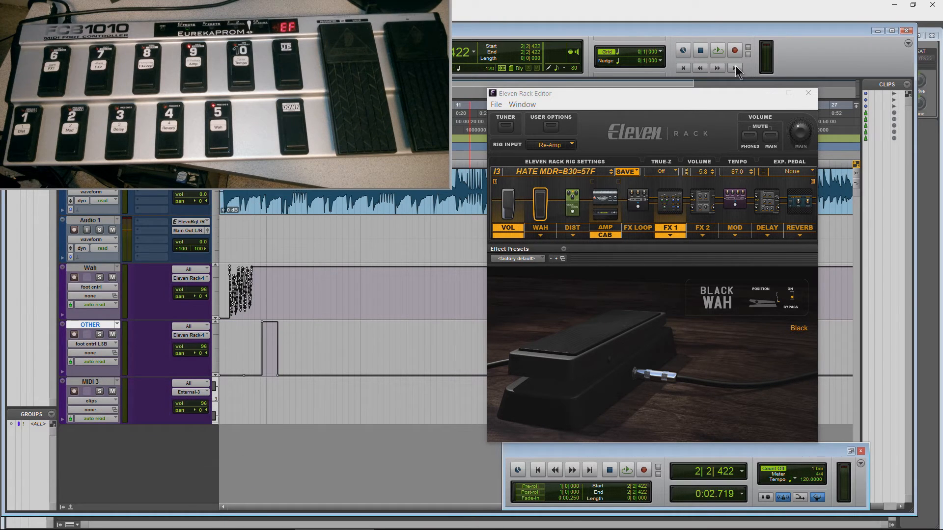
left_click(680, 68)
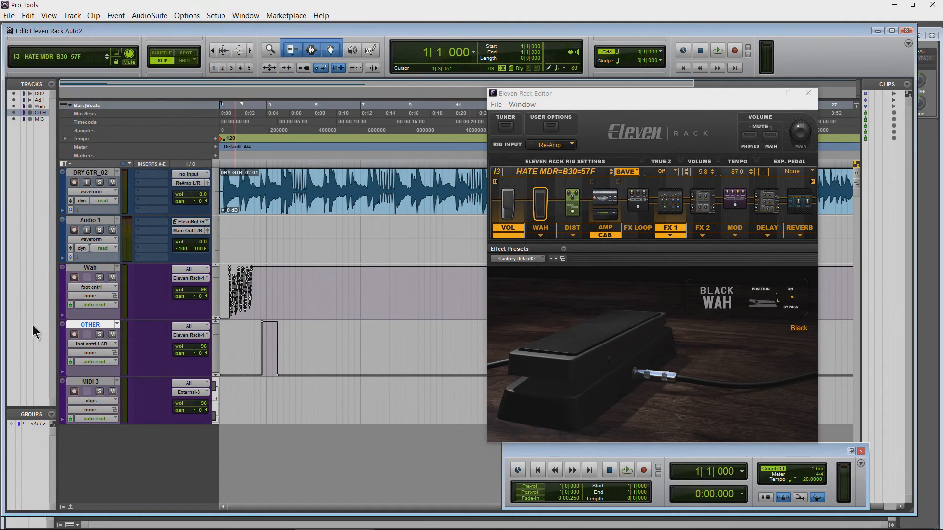
double_click(99, 324)
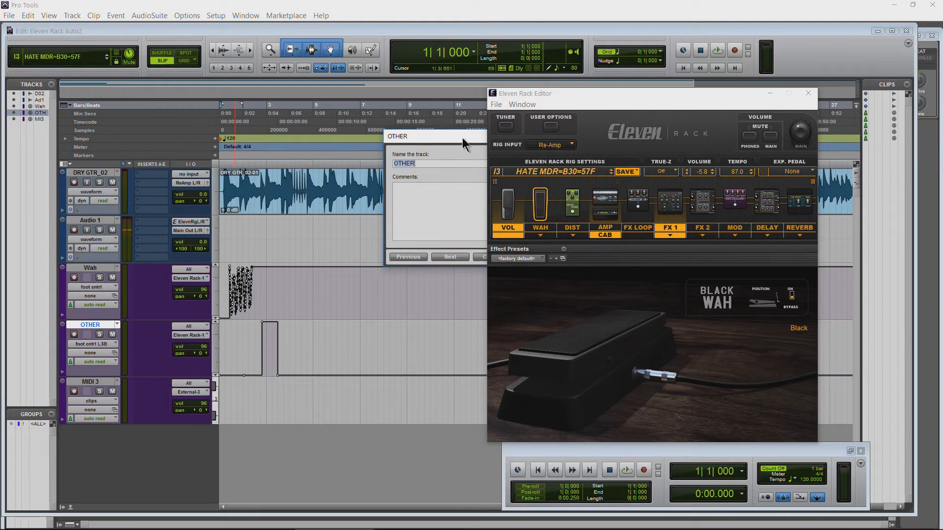
left_click_drag(462, 139, 362, 122)
left_click(430, 231)
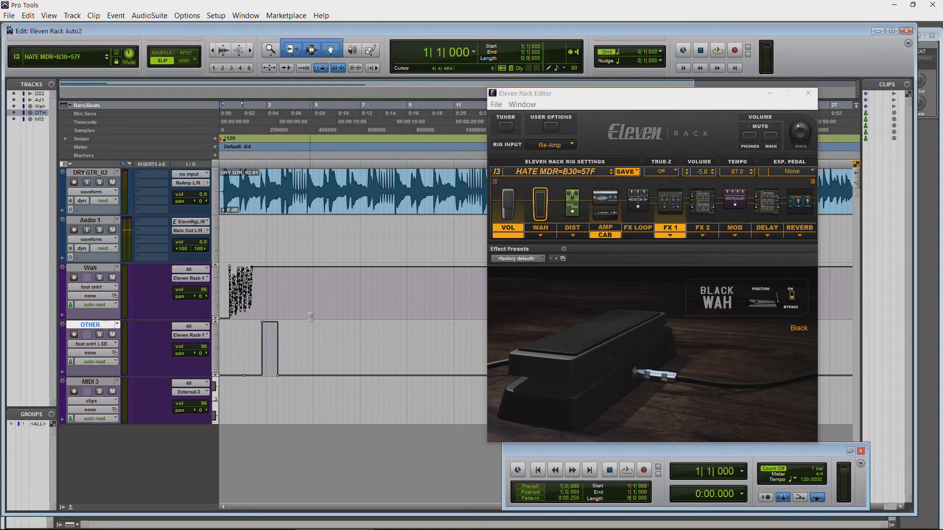
Step: Switch to the Eleven Rack User Guide in Adobe Acrobat Reader and maximize it, with the Eleven Rack Editor window moved aside
left_click(254, 291)
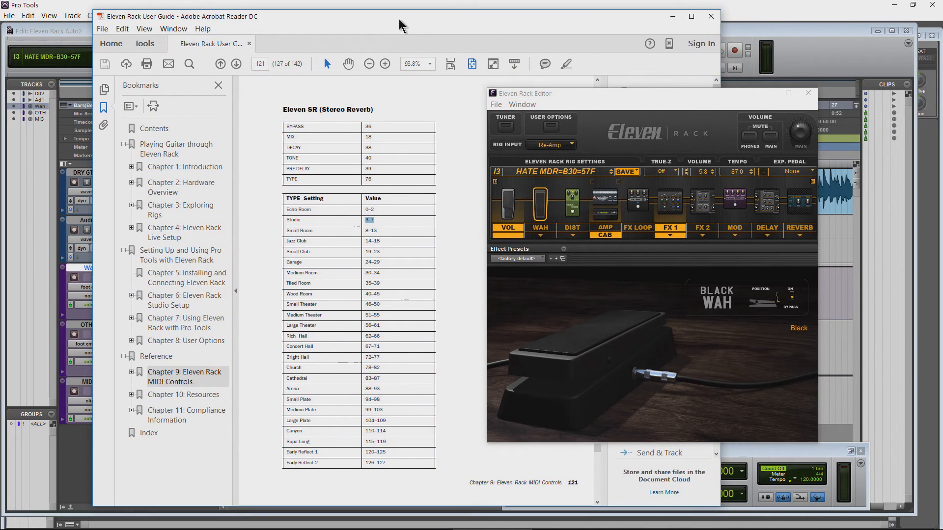
left_click_drag(544, 97, 685, 114)
double_click(504, 17)
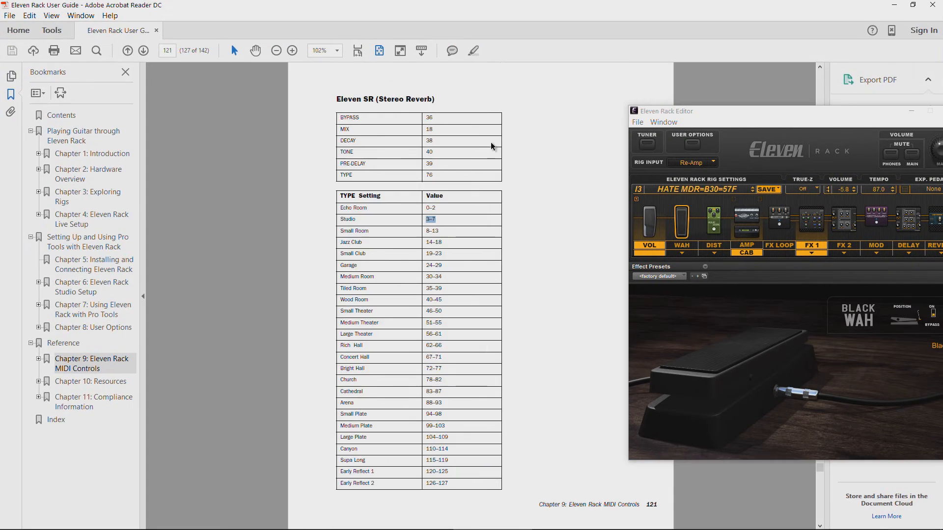
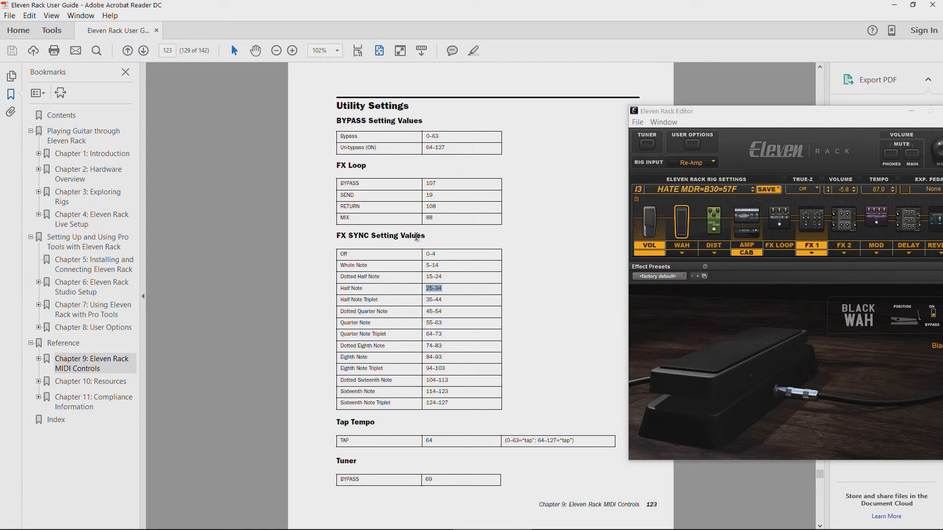
Step: Switch to Pro Tools and raise the OTHER track's foot cntrl LSB automation from a new breakpoint in bar 6 with the Grabber tool
left_click(329, 522)
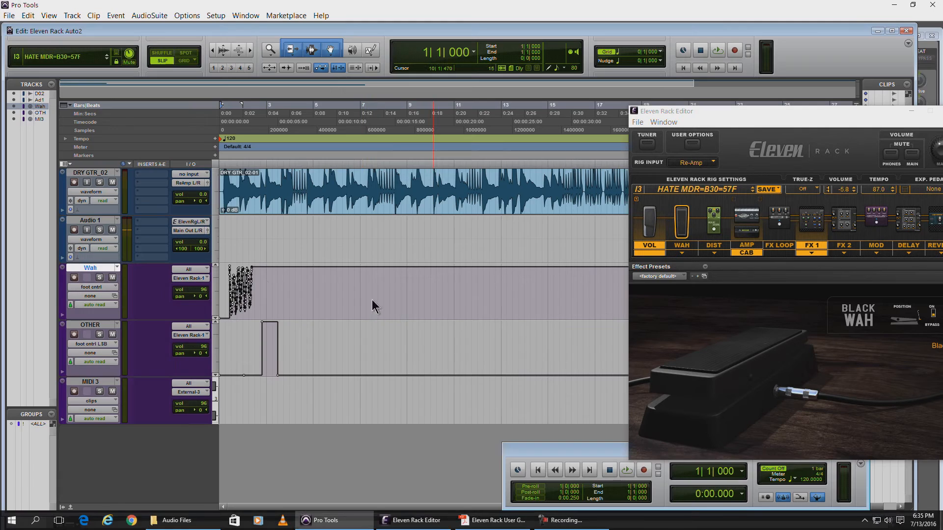
left_click(367, 50)
left_click(330, 51)
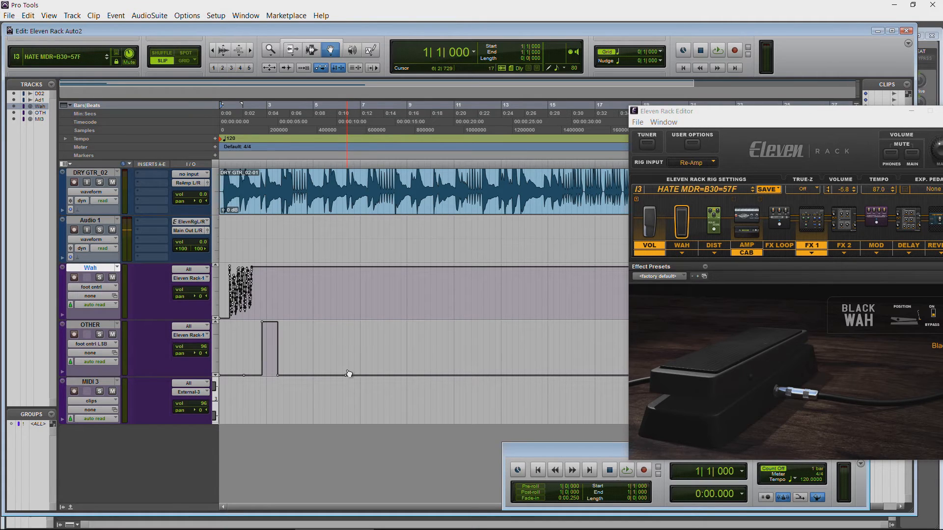
left_click_drag(347, 379, 349, 363)
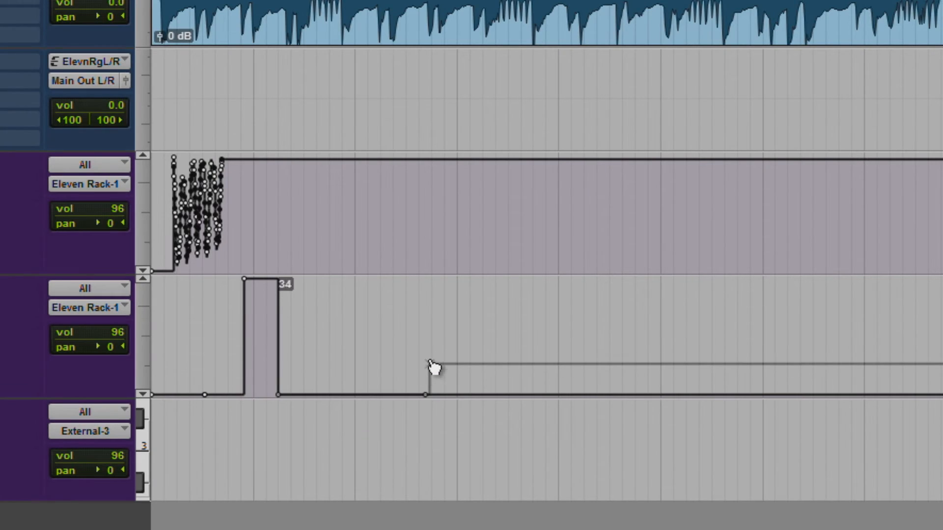
left_click_drag(431, 364, 445, 340)
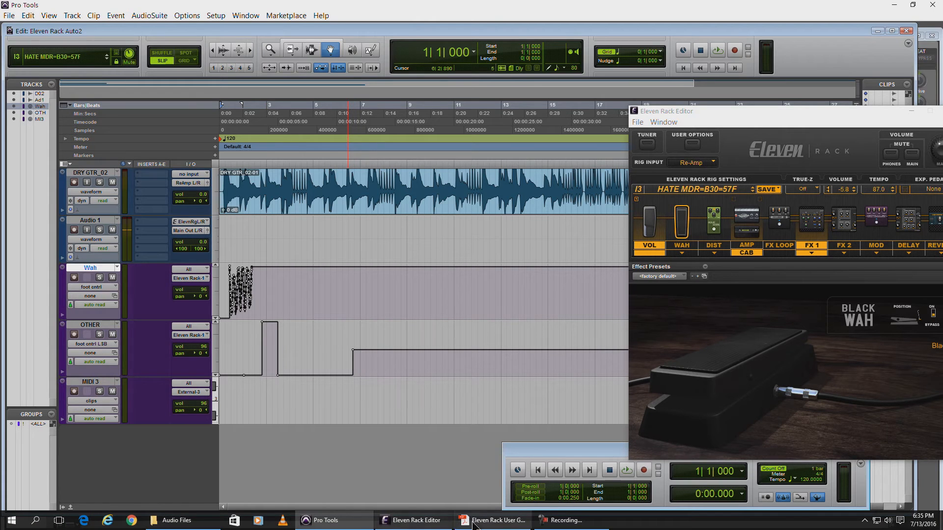
Step: Look up the Eleven SR (Stereo Reverb) controller table on page 121 of the guide, with the Eleven Rack Editor window moved fully into view
left_click(473, 521)
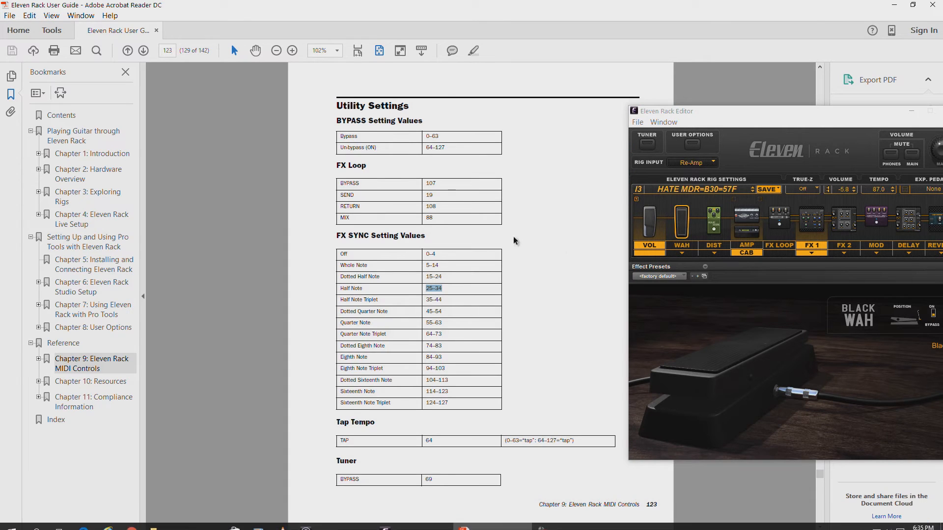
scroll(556, 250, "up", 3)
scroll(556, 251, "up", 3)
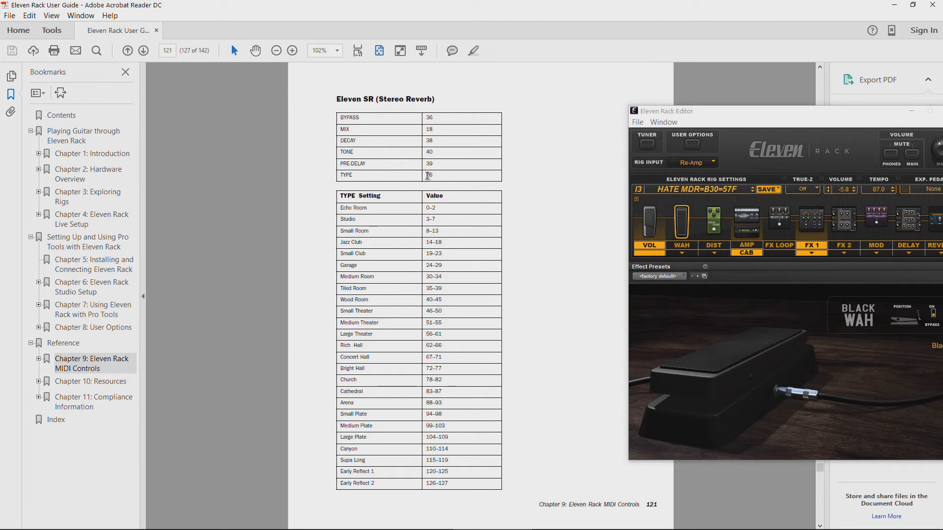
left_click_drag(730, 112, 621, 91)
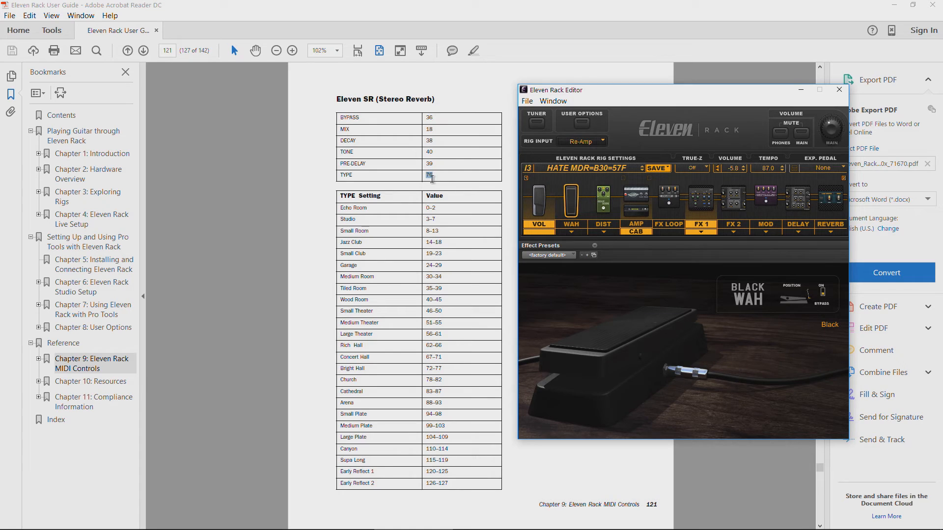
Step: Show the Reverb unit in Eleven Rack Editor, turn it on, and set its type to Tiled Room
left_click(829, 207)
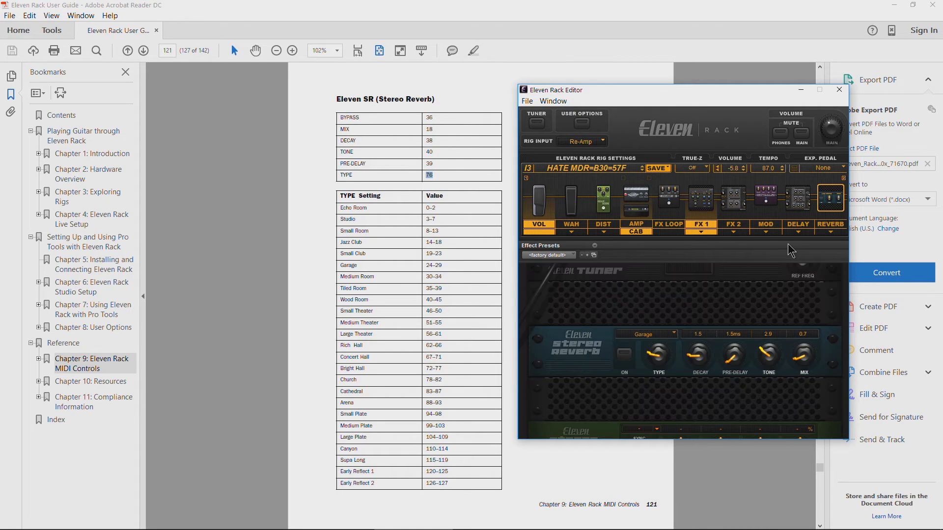
left_click(625, 357)
mouse_move(659, 353)
left_mouse_down()
mouse_move(661, 323)
mouse_move(655, 343)
left_mouse_up()
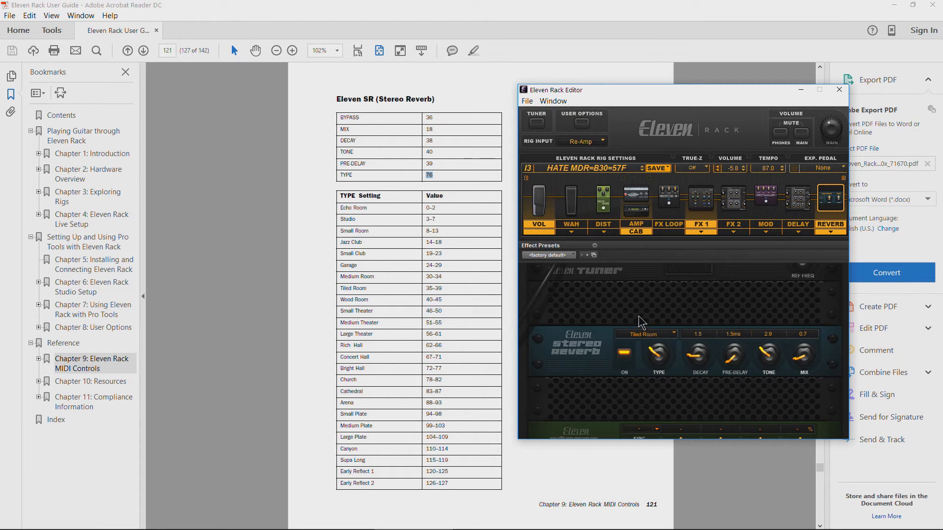
mouse_move(541, 524)
Step: Switch to Pro Tools and add sound cntrl #7 (76) to the Wah track's automated MIDI controllers
left_click(349, 519)
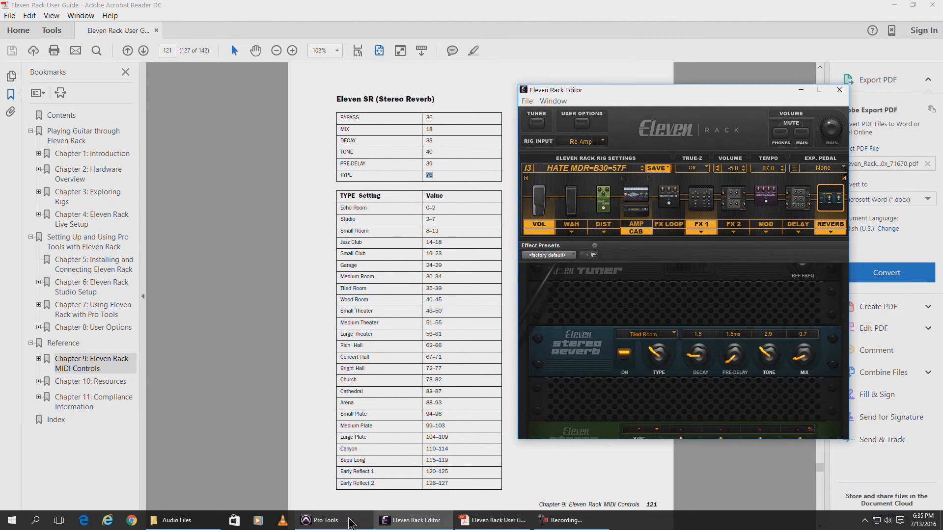
left_click(105, 287)
mouse_move(149, 420)
left_click(236, 424)
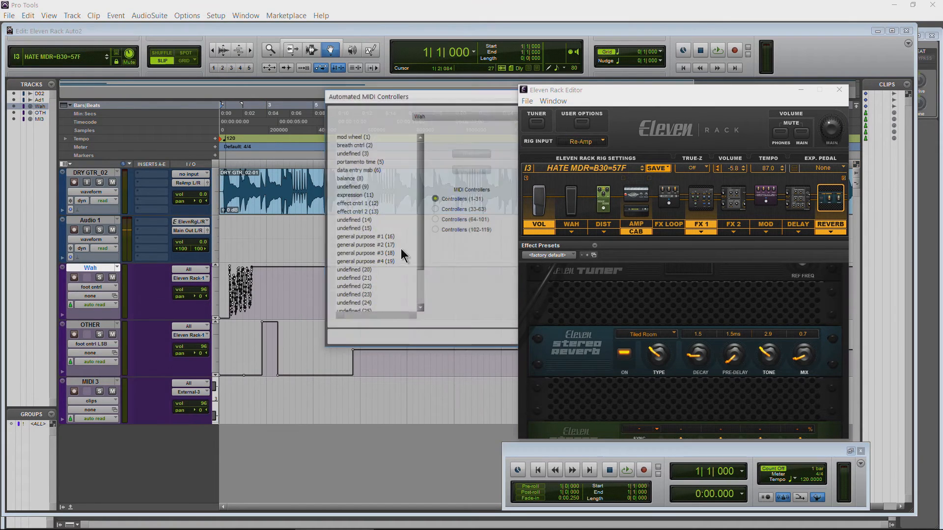
left_click(434, 220)
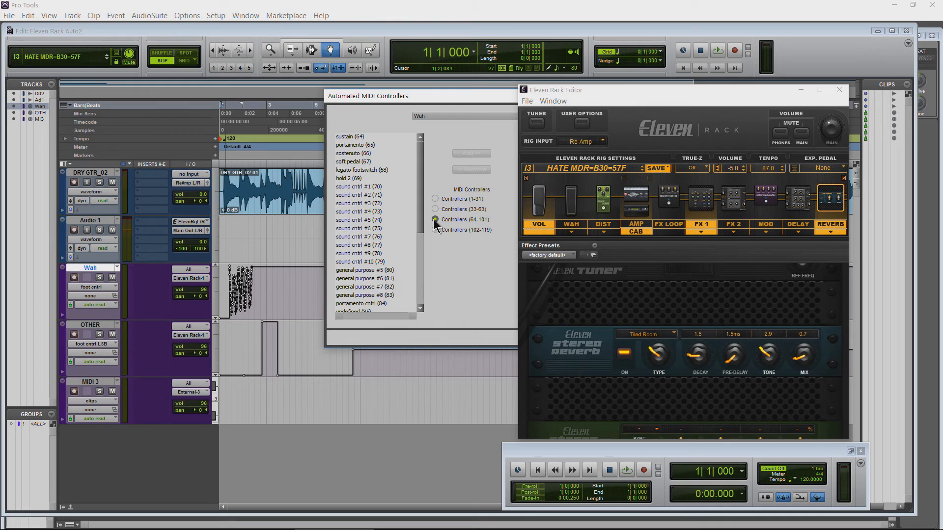
left_click(370, 237)
left_click(480, 153)
left_click_drag(491, 93, 328, 80)
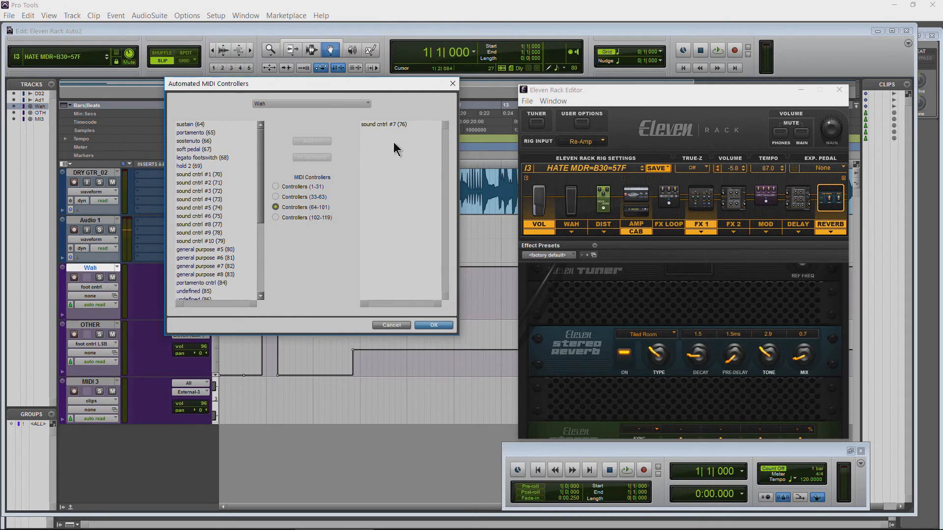
left_click(432, 326)
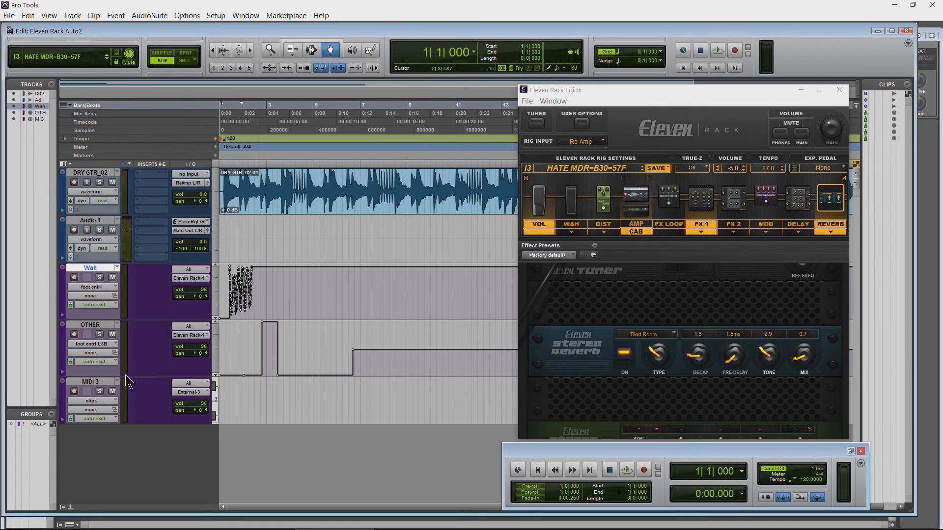
Step: Display the sound cntrl #7 (76) controller data on the Wah track
left_click(85, 287)
mouse_move(120, 420)
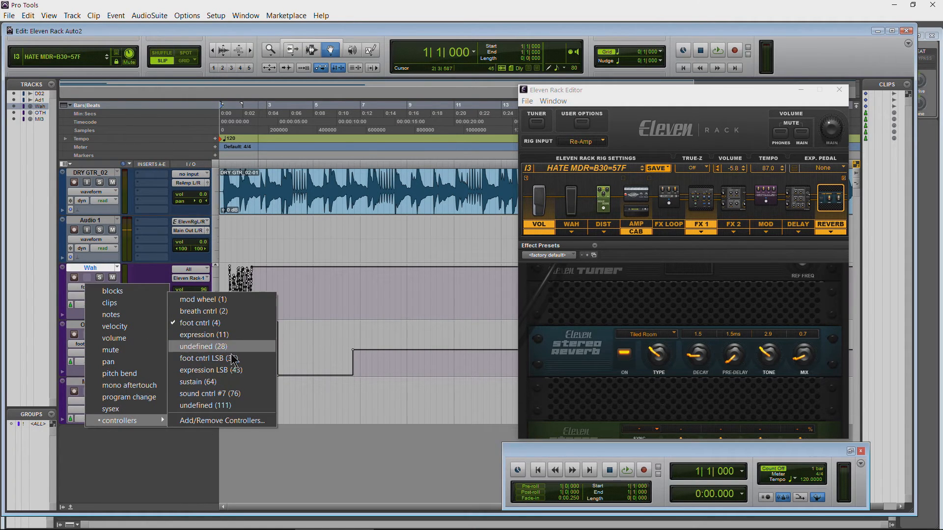
left_click(238, 394)
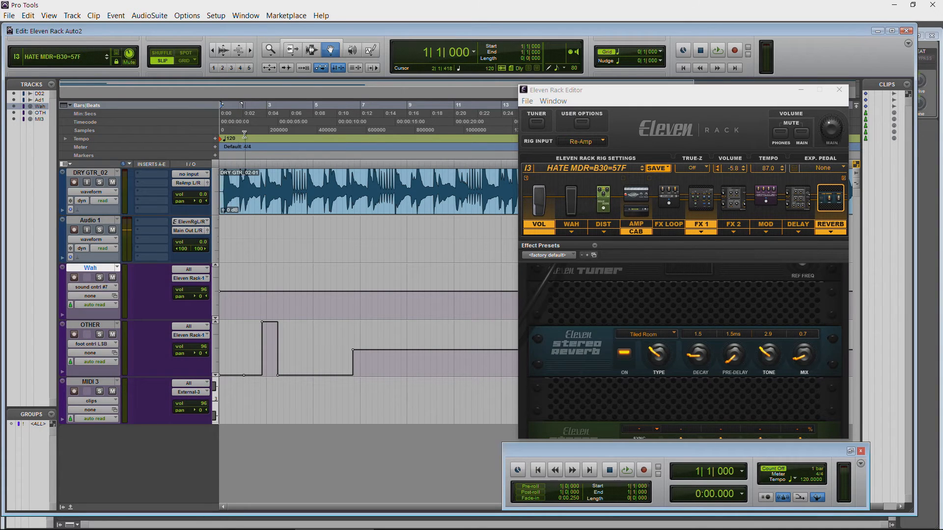
Step: Play the session to check the reverb, mute the OTHER track during playback, and return to the session start
key("space")
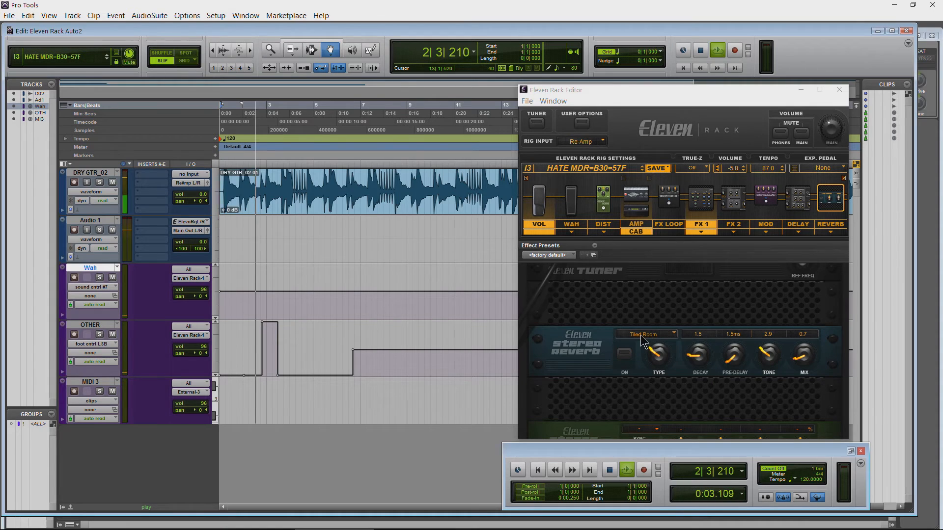
left_click(823, 226)
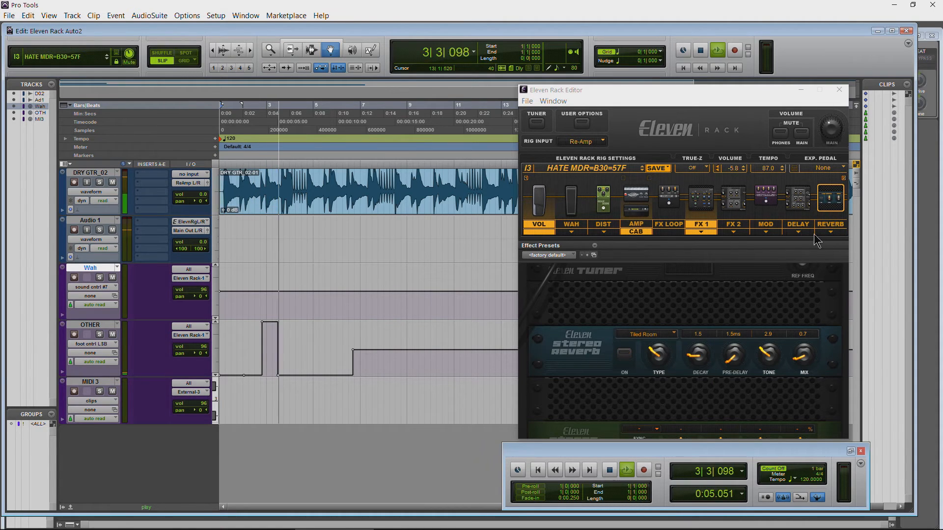
left_click(112, 334)
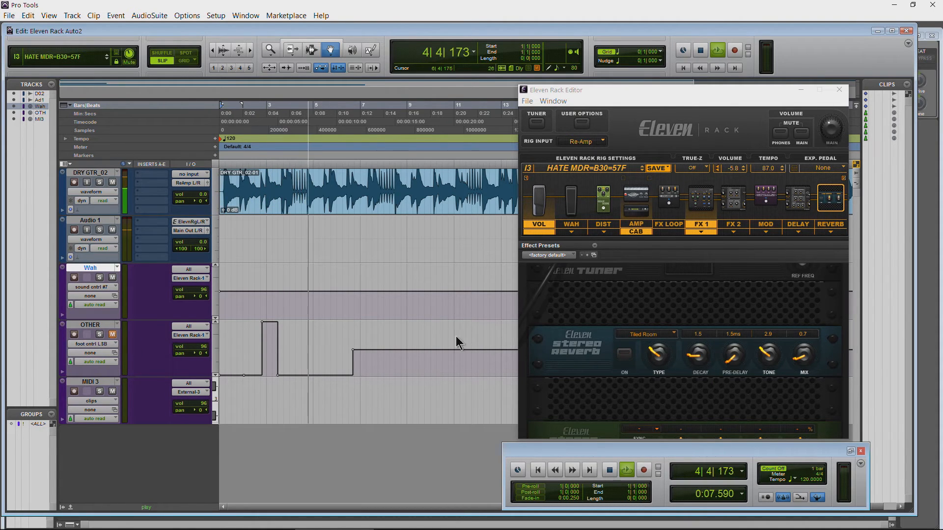
left_click(683, 68)
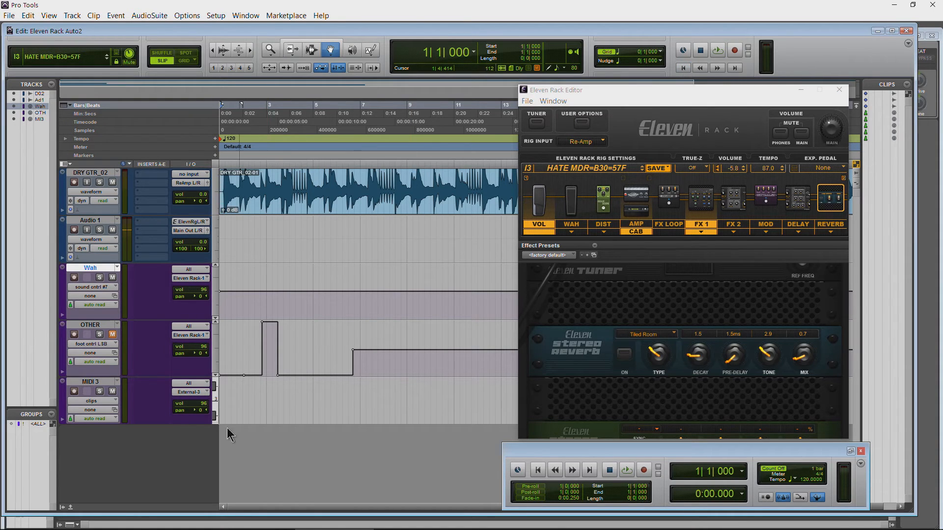
Step: Compare the guide's reverb TYPE setting values with the list of reverb types in Eleven Rack Editor
mouse_move(422, 529)
left_click(493, 520)
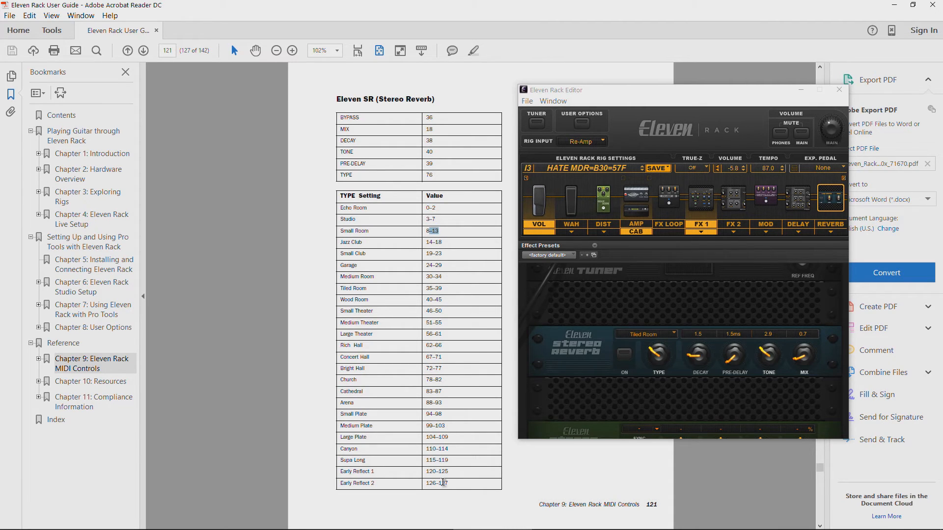
left_click(664, 335)
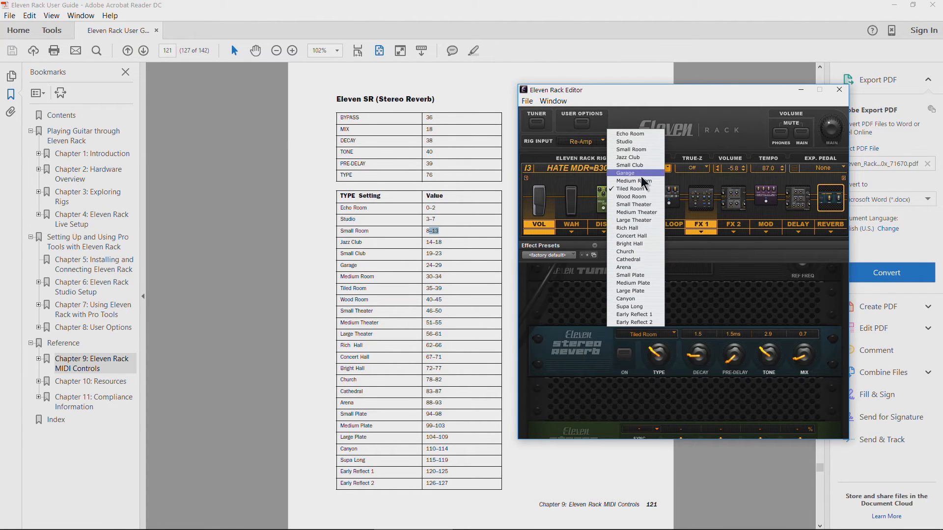
left_click(592, 297)
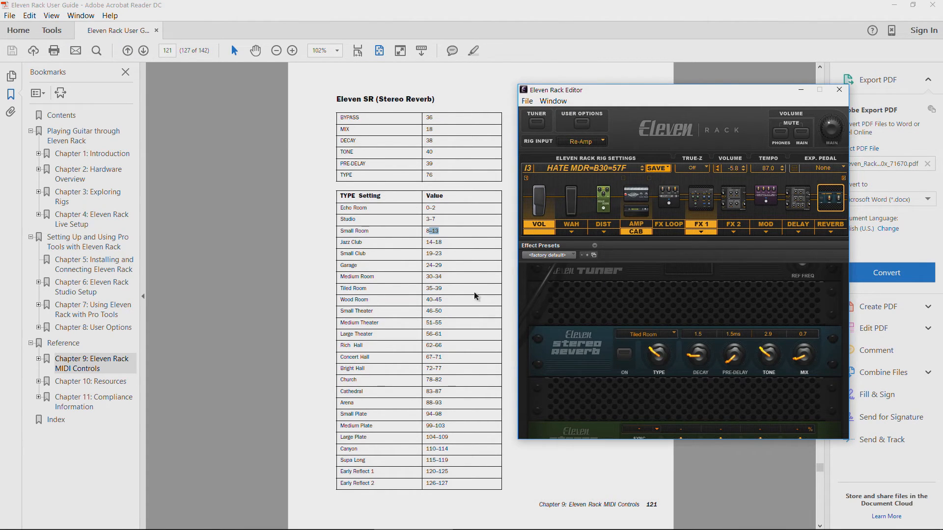
Step: Restore the guide to a smaller window and highlight the Small Theater value range 46–50 in the TYPE table
left_click_drag(615, 5, 523, 34)
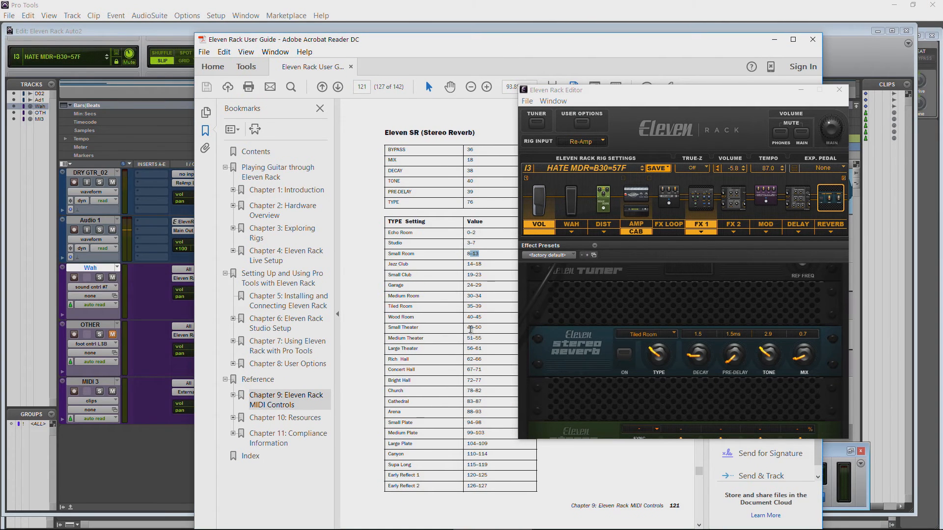
left_click_drag(466, 327, 484, 328)
left_click_drag(468, 201, 479, 201)
Step: Review controllers 33–63 in the Wah track's Automated MIDI Controllers window in Pro Tools and close it without changes
left_click(289, 7)
left_click(102, 287)
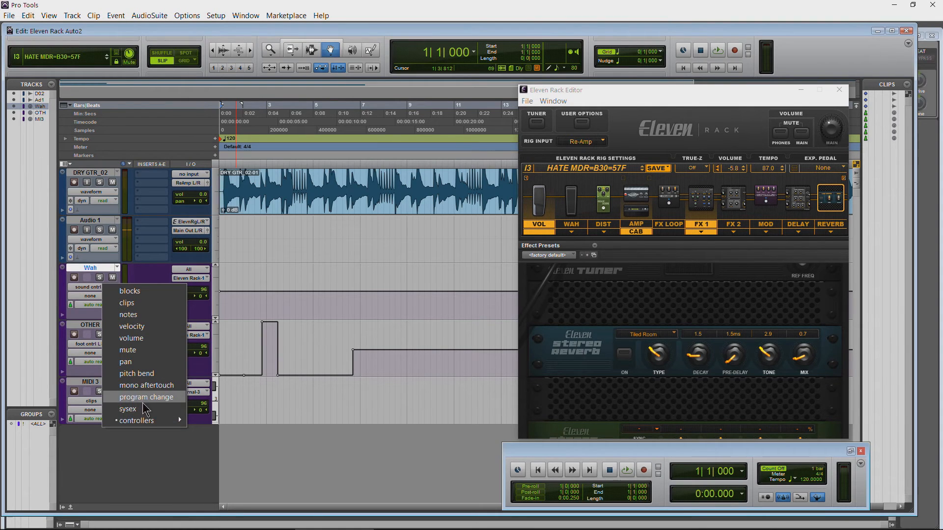
mouse_move(180, 420)
left_click(239, 420)
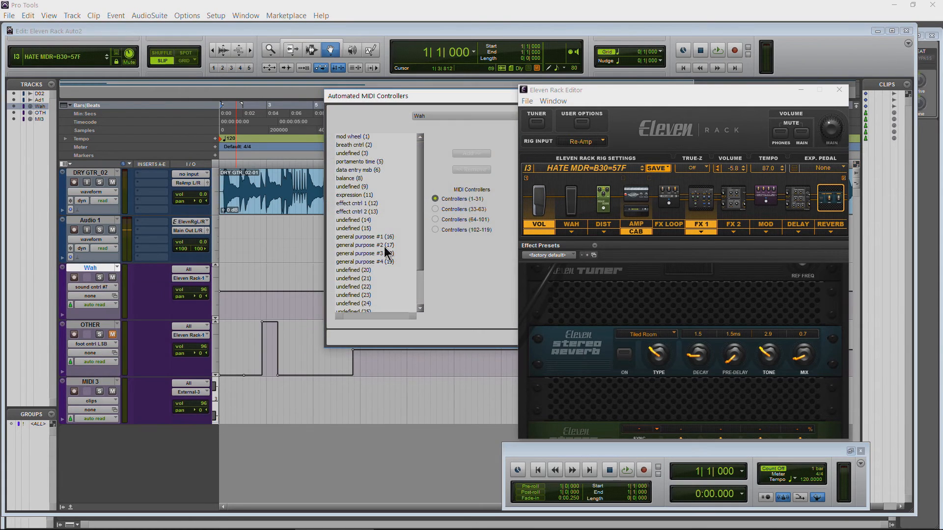
left_click(435, 209)
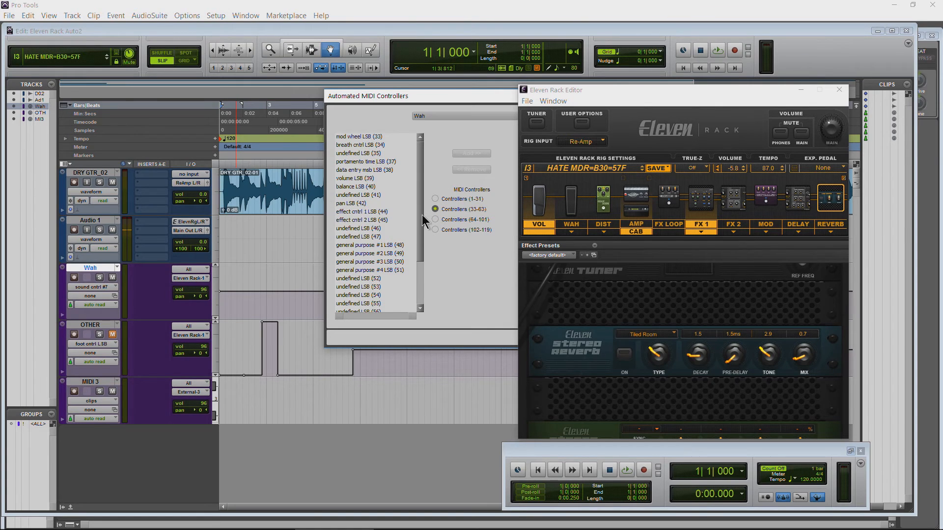
left_click_drag(421, 214, 419, 240)
left_click_drag(470, 92, 326, 72)
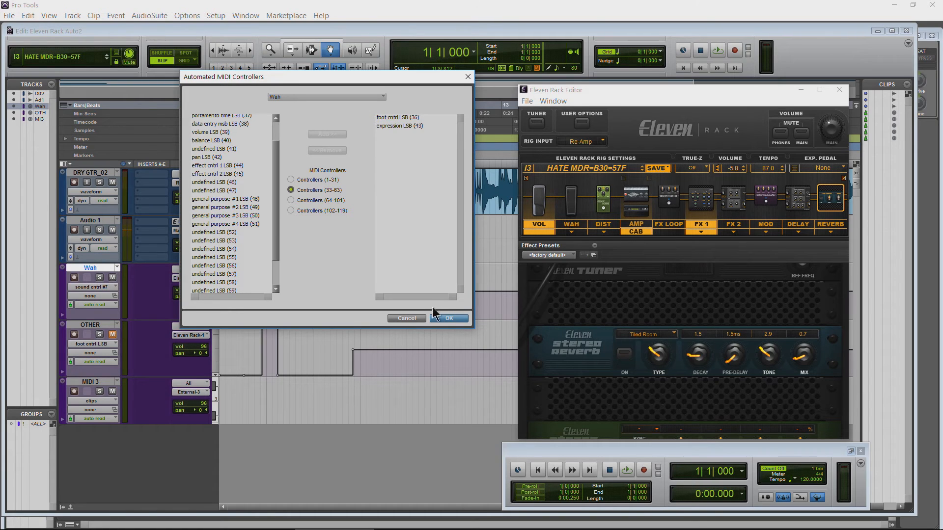
left_click(418, 318)
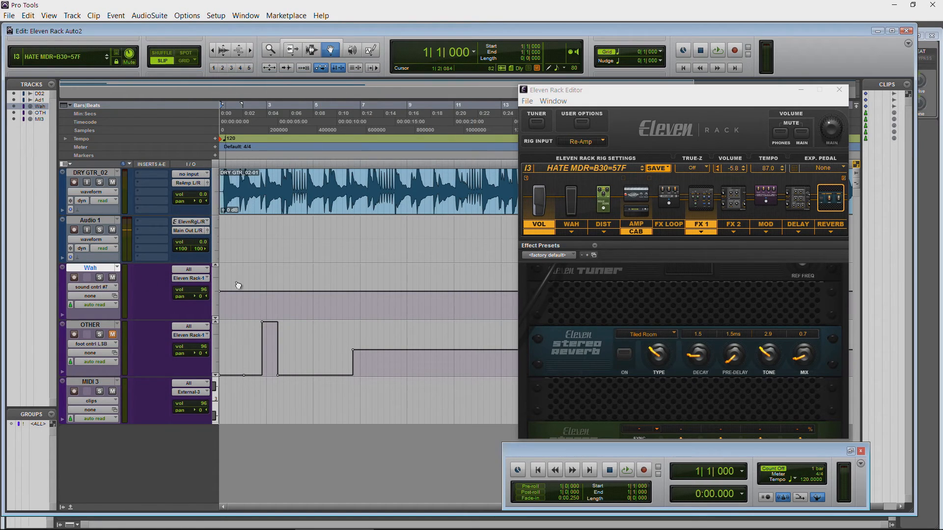
Step: Lower the Wah track's sound cntrl #7 automation, placing a low-value breakpoint in the middle of bar 1 with the Grabber tool
left_click(370, 49)
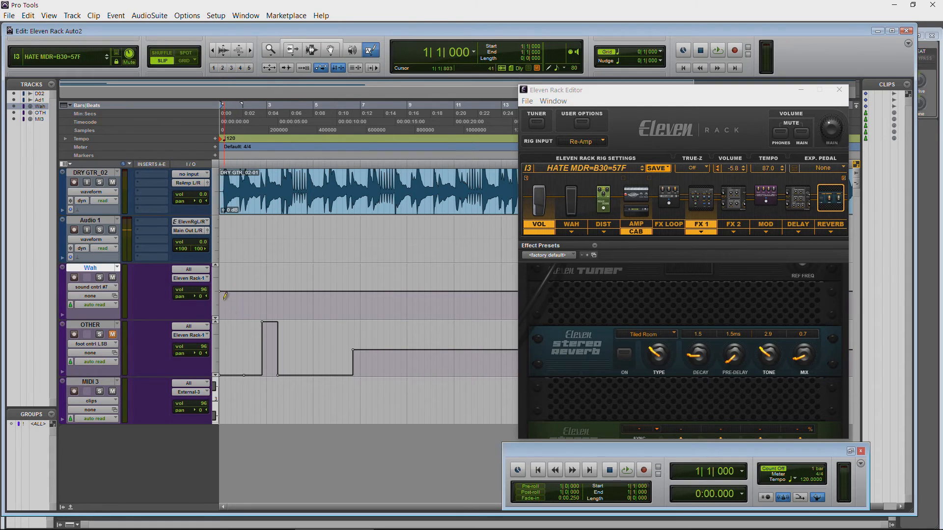
left_click(330, 49)
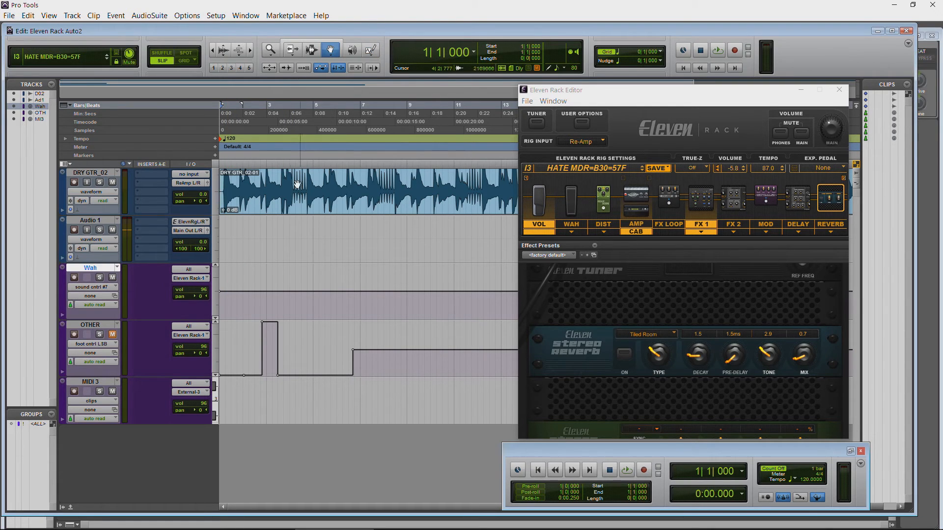
left_click_drag(222, 295, 235, 312)
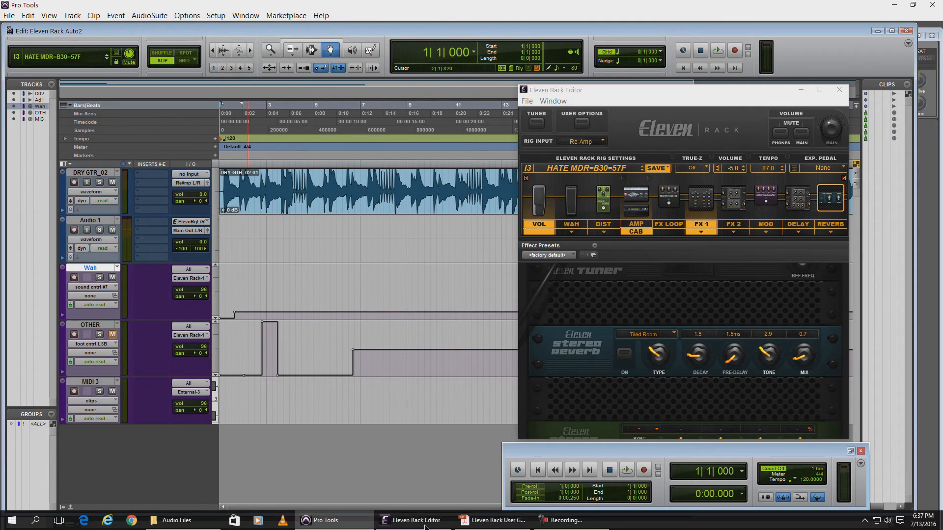
Step: Maximize the guide, look up the Jazz Club reverb type's value range 14–18, and return to Pro Tools
left_click(491, 523)
left_click_drag(460, 46, 429, 3)
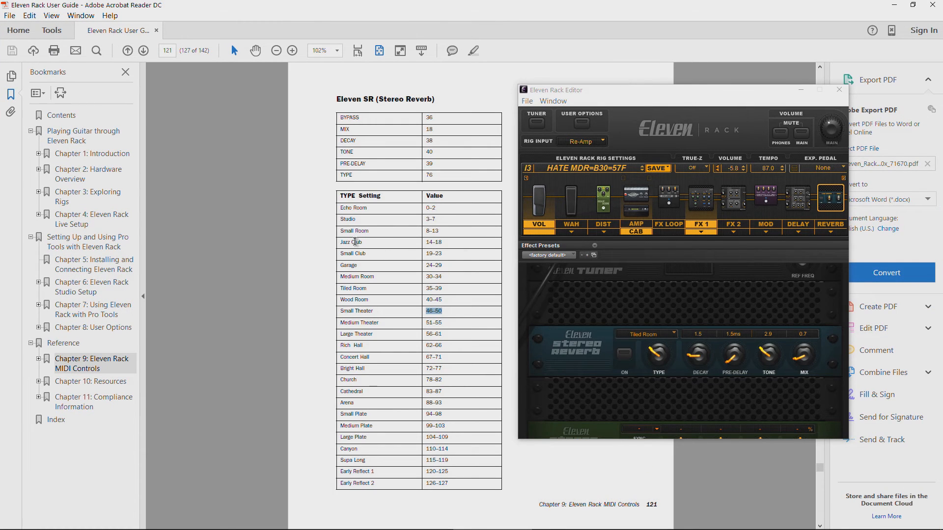
left_click_drag(426, 242, 462, 243)
left_click(438, 241)
mouse_move(364, 528)
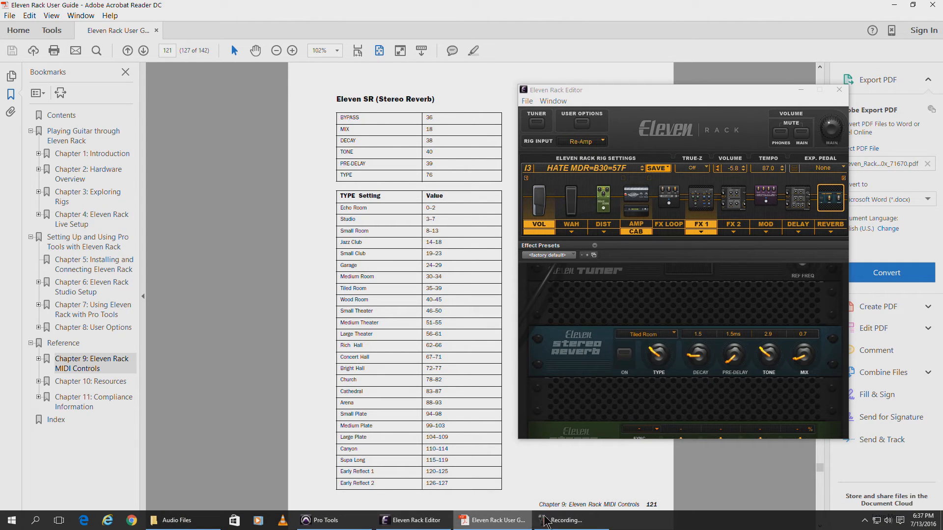
left_click(412, 521)
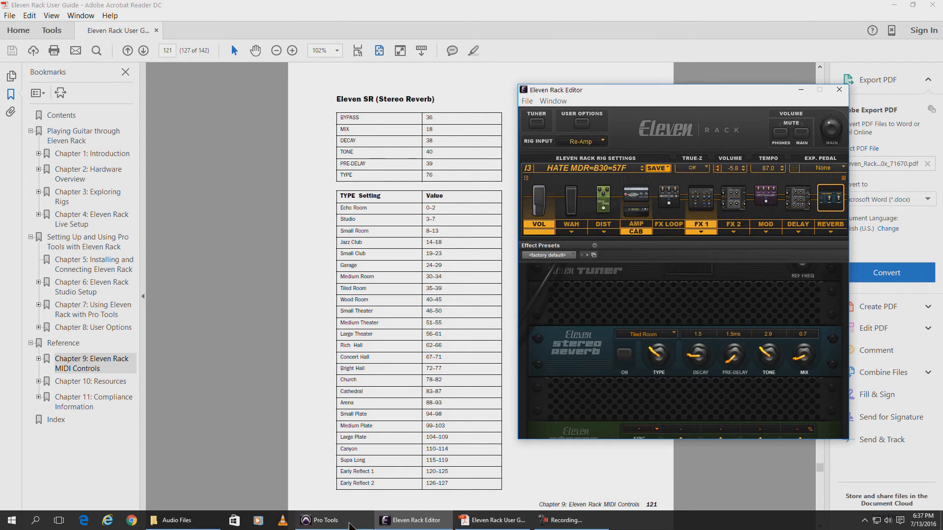
left_click(350, 523)
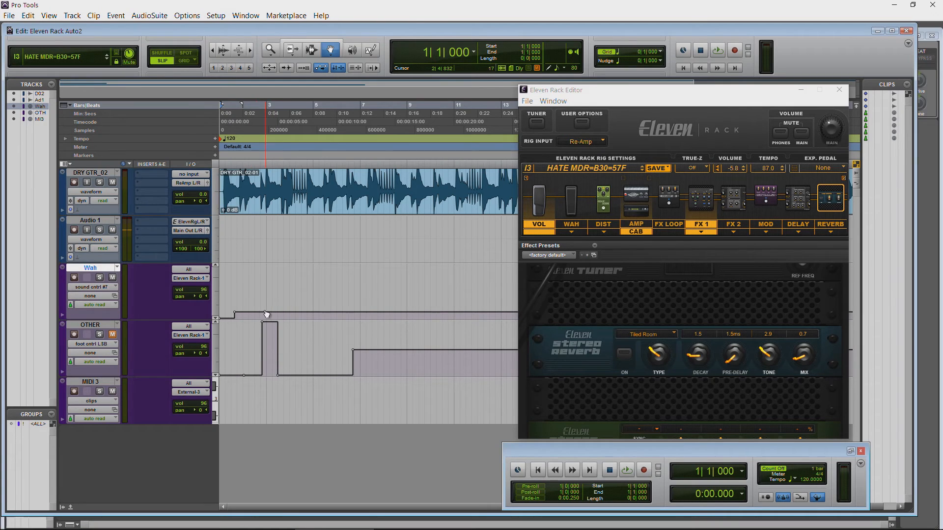
Step: Add a high-value sound cntrl #7 breakpoint in bar 2 of the Wah track and check the Medium Plate range 99–103 in the guide
left_click_drag(251, 315, 251, 275)
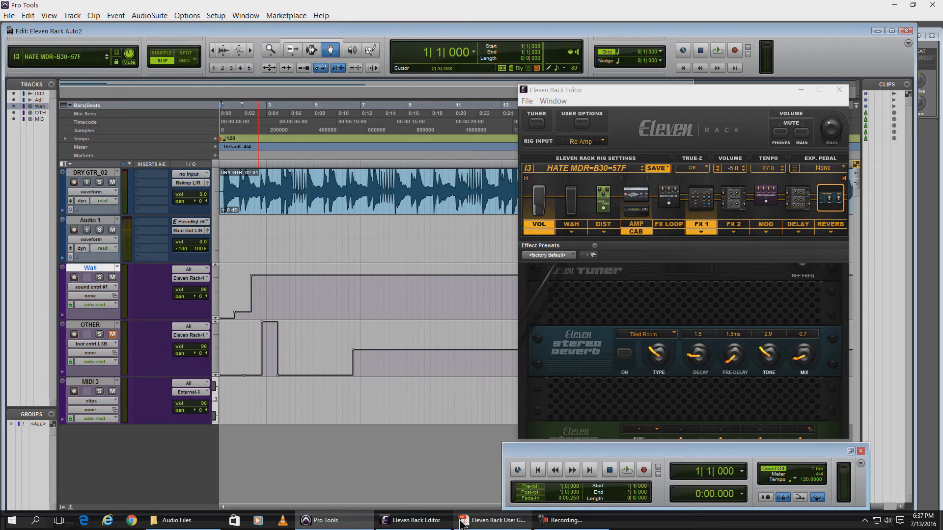
left_click(488, 527)
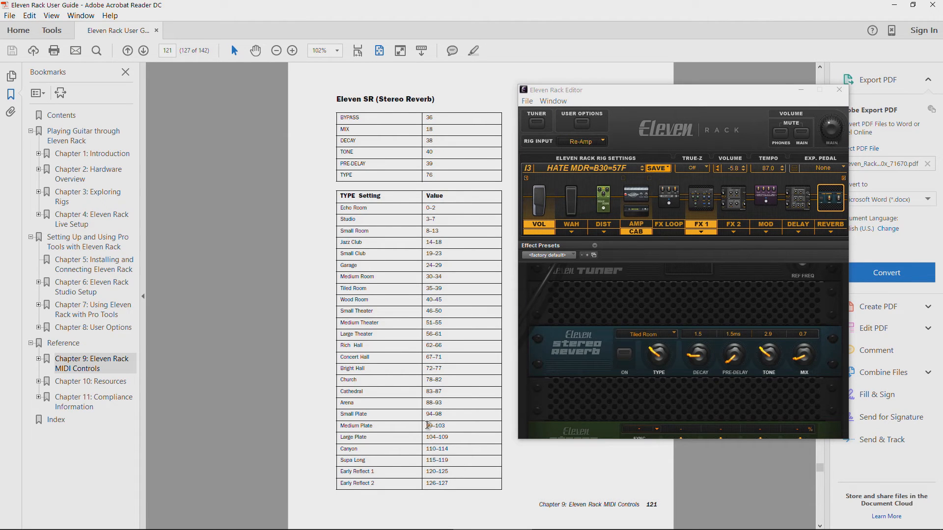
left_click(894, 5)
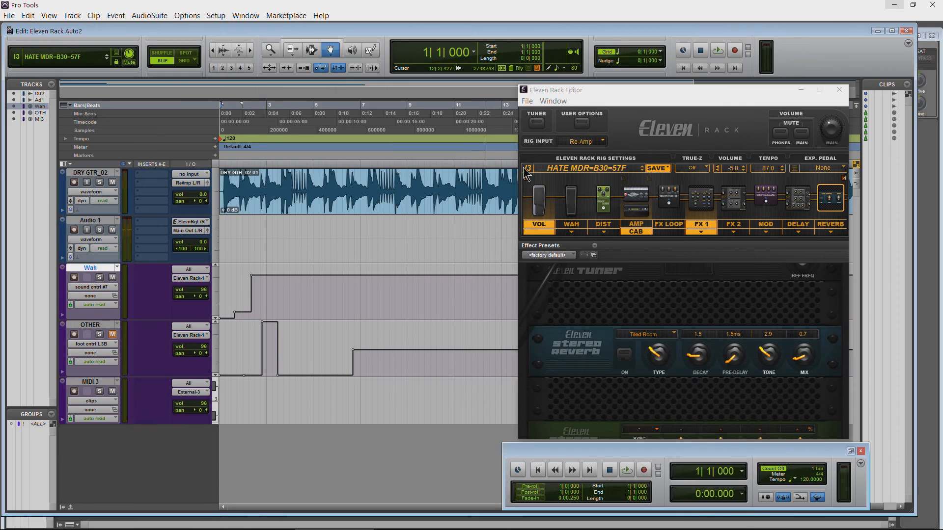
Step: Reposition the Eleven Rack Editor and review the Wah track's controller list and its sound cntrl #7 breakpoints
left_click_drag(640, 94, 541, 100)
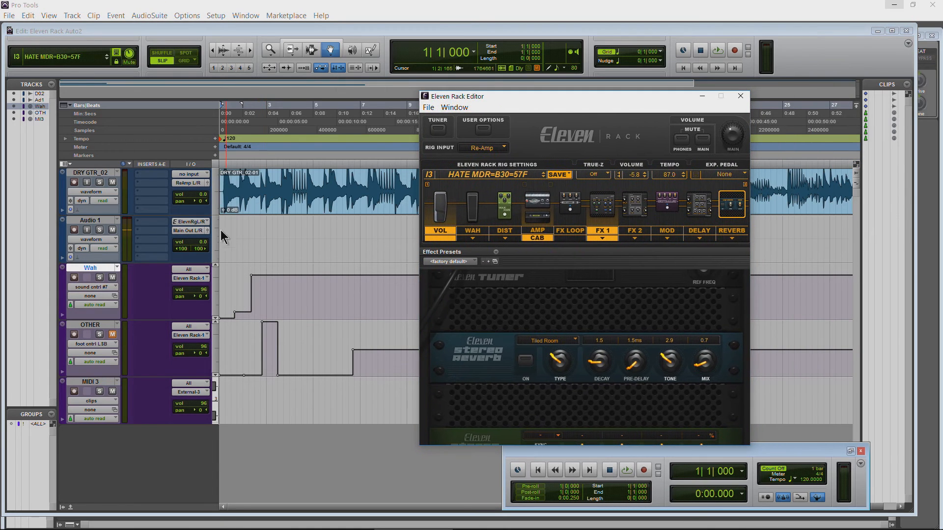
left_click(104, 288)
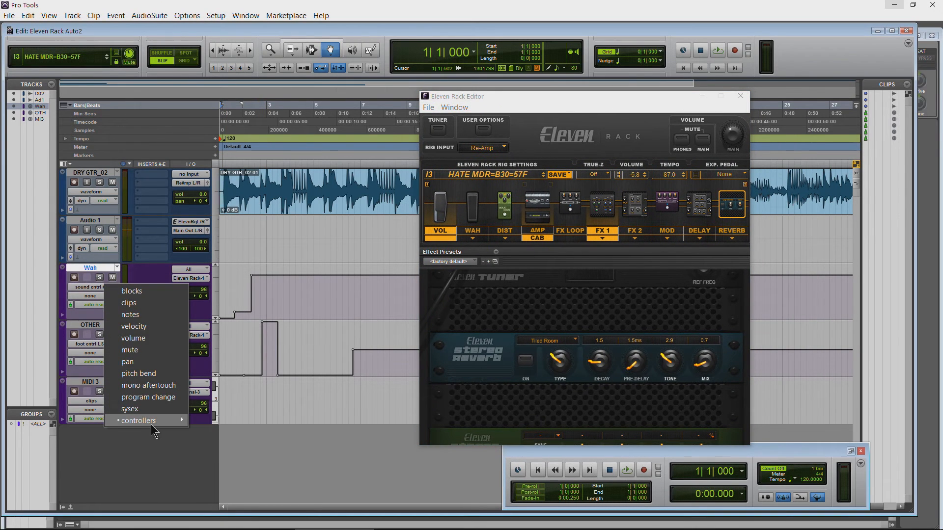
mouse_move(152, 425)
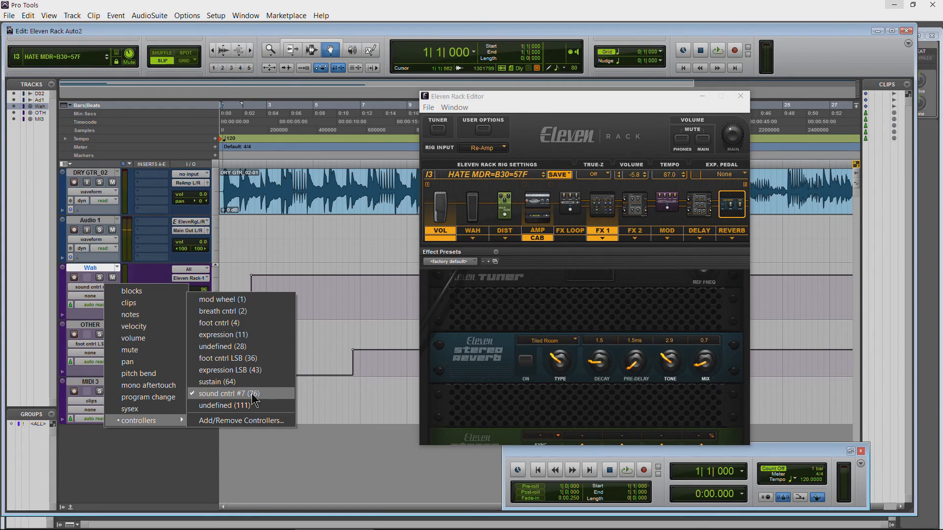
left_click(297, 4)
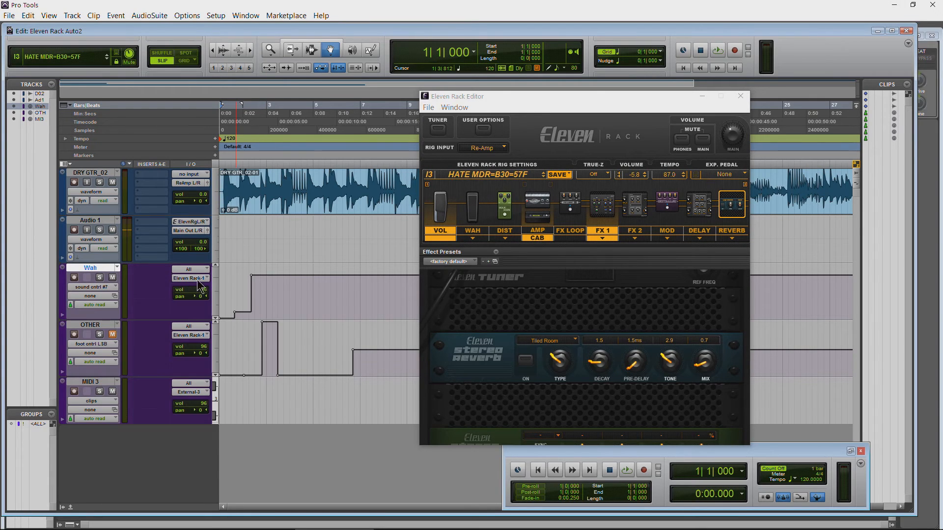
left_click(236, 316)
left_click(252, 277)
Step: Switch to the guide in Adobe Acrobat Reader, uncover the reverb TYPE table to check its value ranges, and return to Pro Tools
mouse_move(432, 520)
left_click(468, 524)
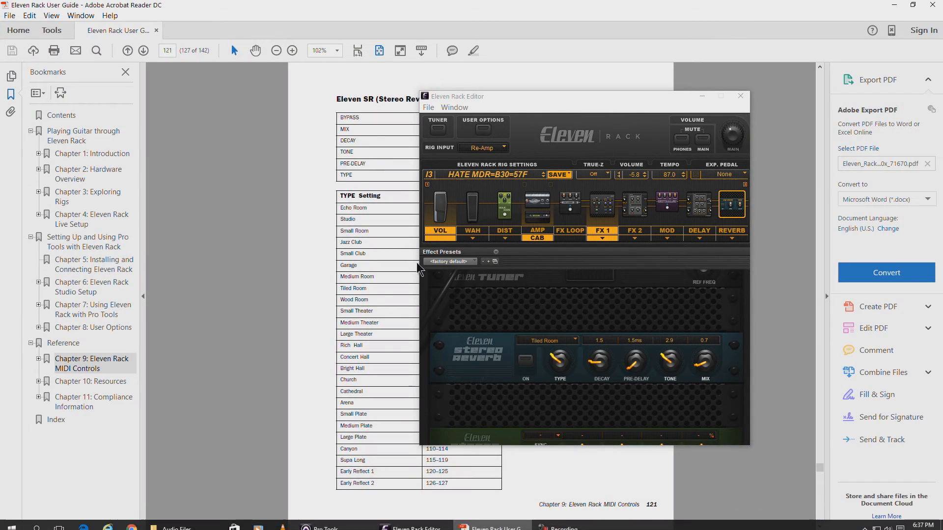
left_click_drag(466, 98, 727, 134)
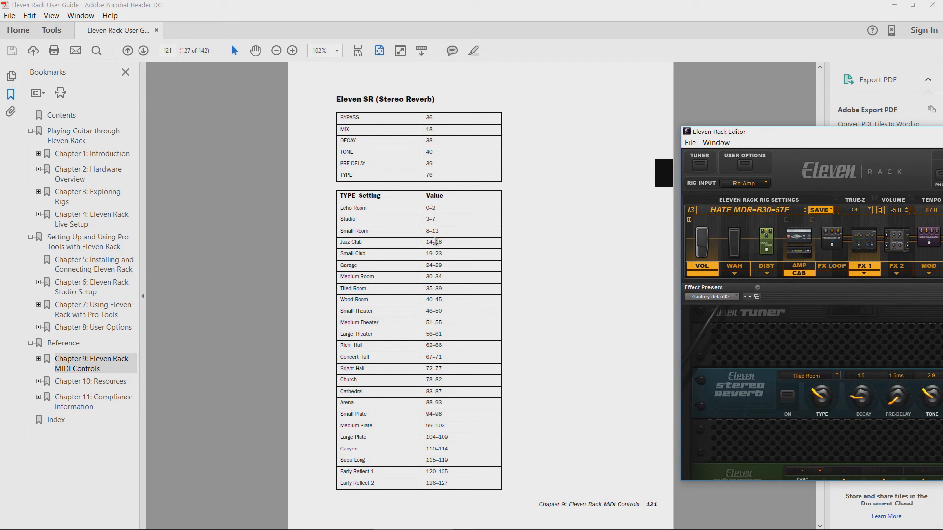
left_click(894, 5)
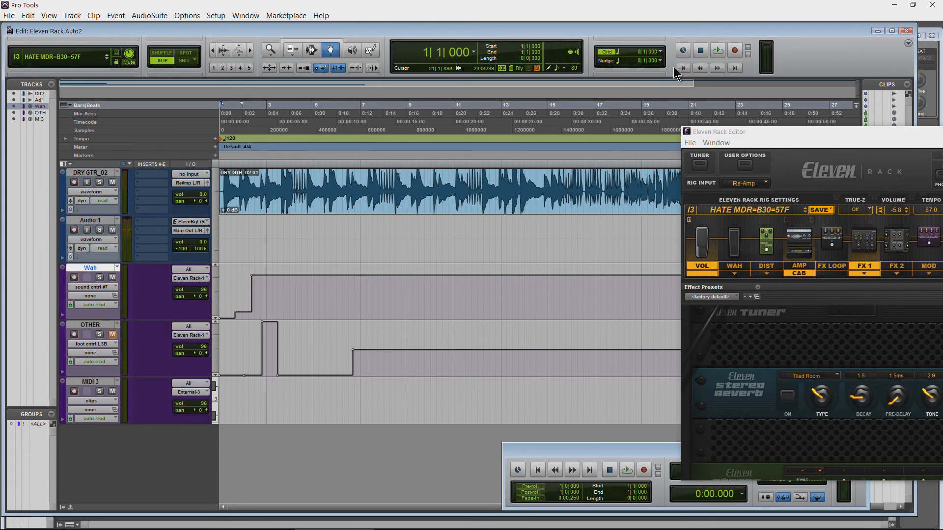
Step: Bring the Stereo Reverb in the Eleven Rack Editor into view and play the session from the start to check the reverb type automation
left_click_drag(750, 134, 451, 84)
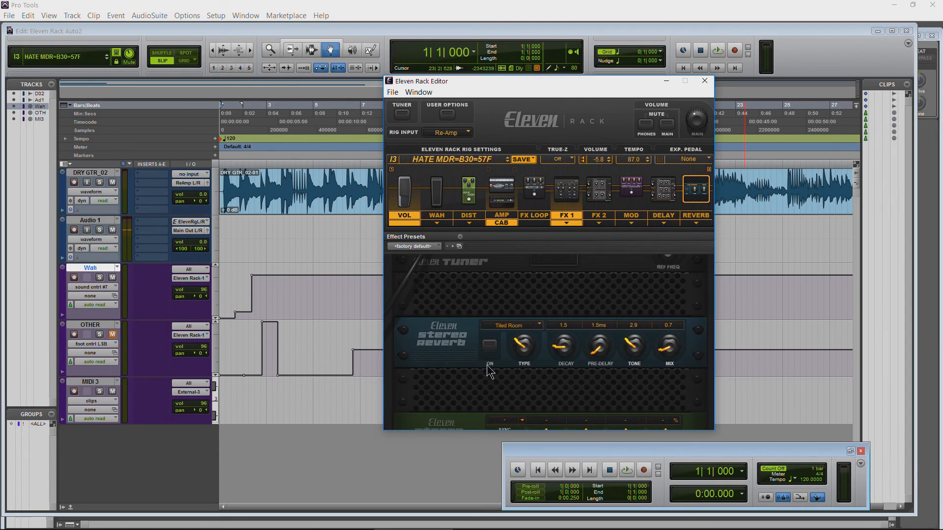
left_click(332, 29)
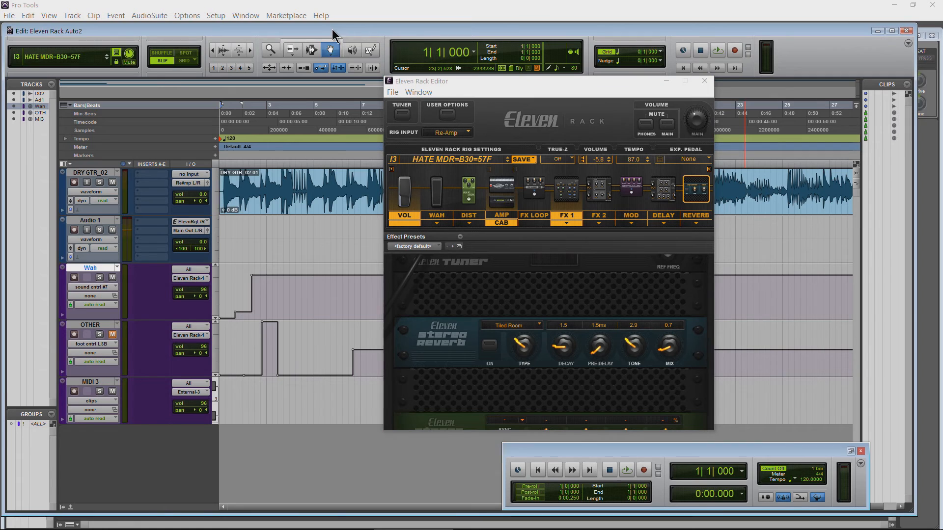
key("space")
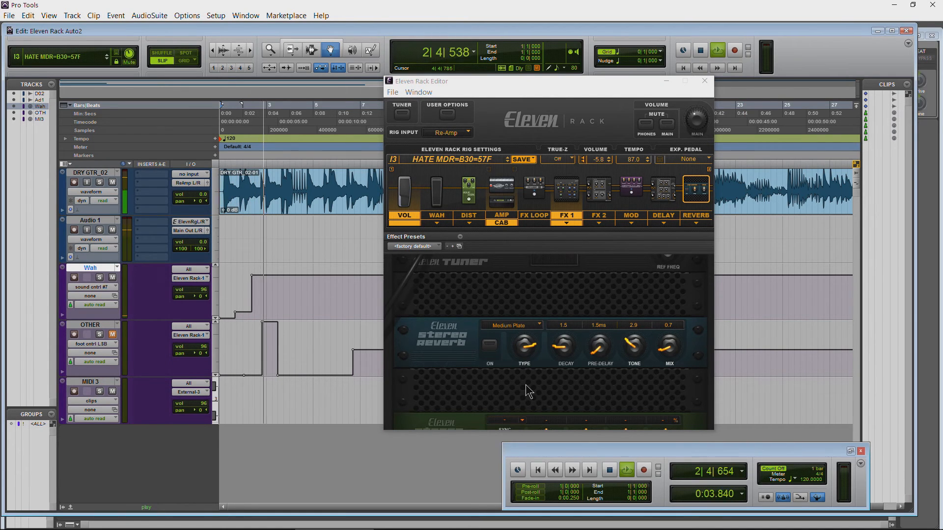
key("space")
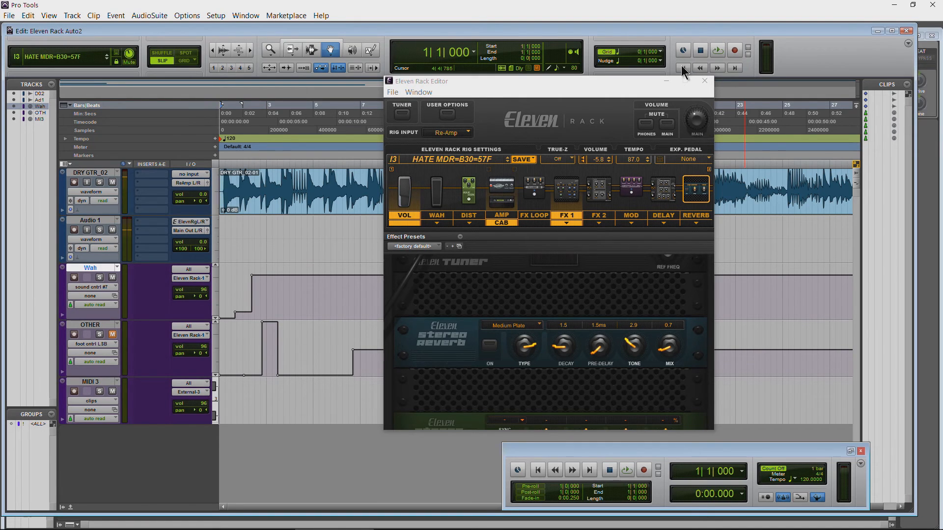
Step: Move the Eleven Rack Editor clear of the early bars and show its Amp controls
left_click_drag(569, 84, 646, 78)
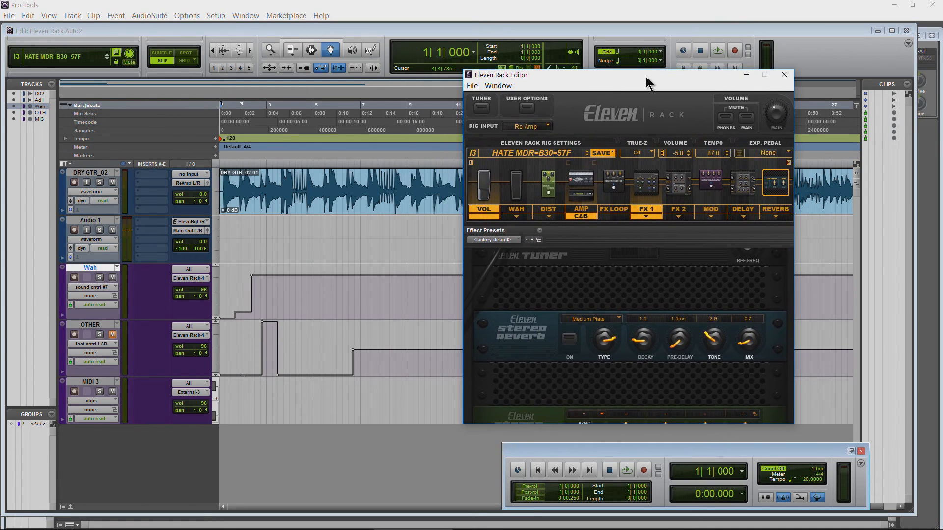
left_click(584, 190)
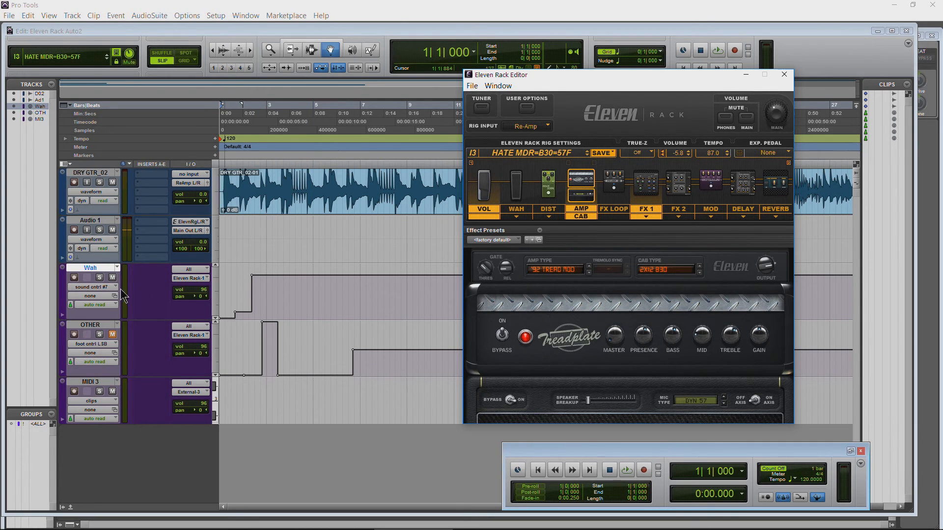
Step: Switch the Wah track to clips view and move the Wah-01 clip to about the start of bar 4
left_click(94, 289)
left_click(123, 313)
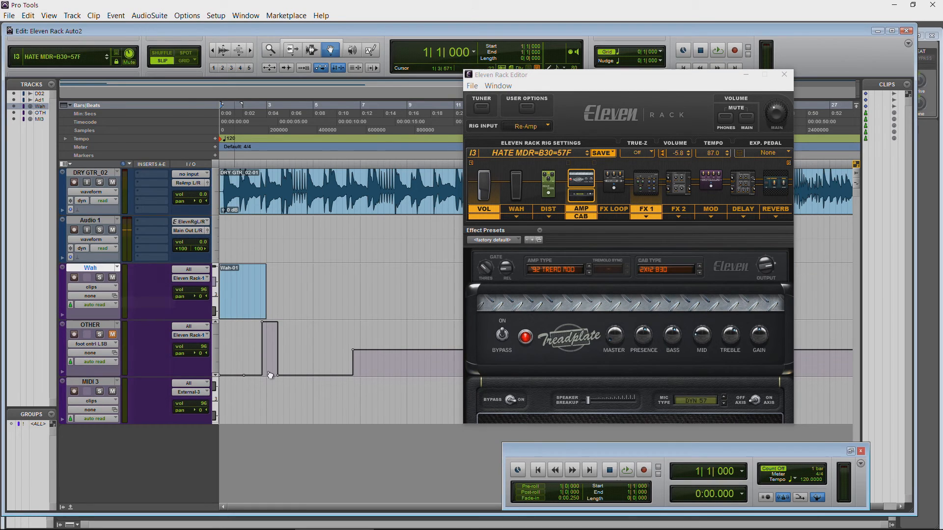
left_click_drag(227, 307, 298, 296)
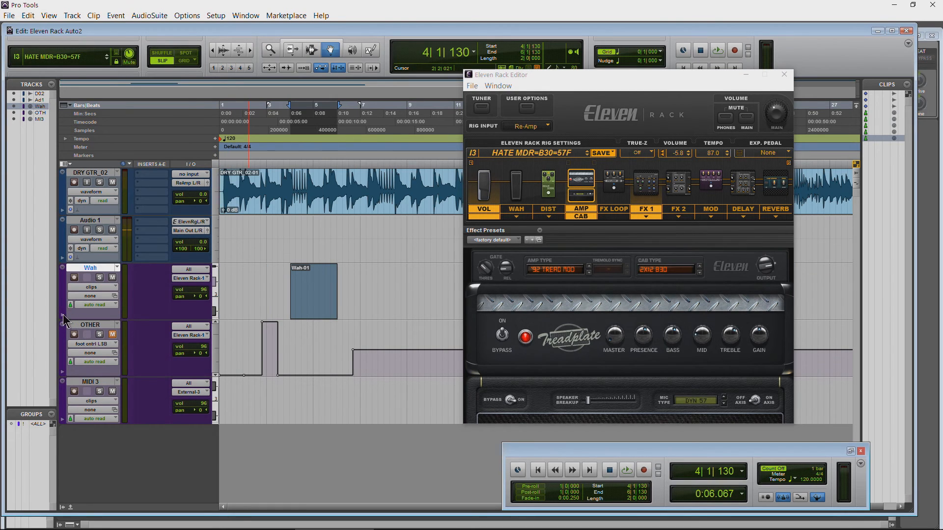
Step: Reveal the automation lane beneath the Wah track and set it to show foot cntrl LSB (36)
left_click(62, 315)
left_click(108, 326)
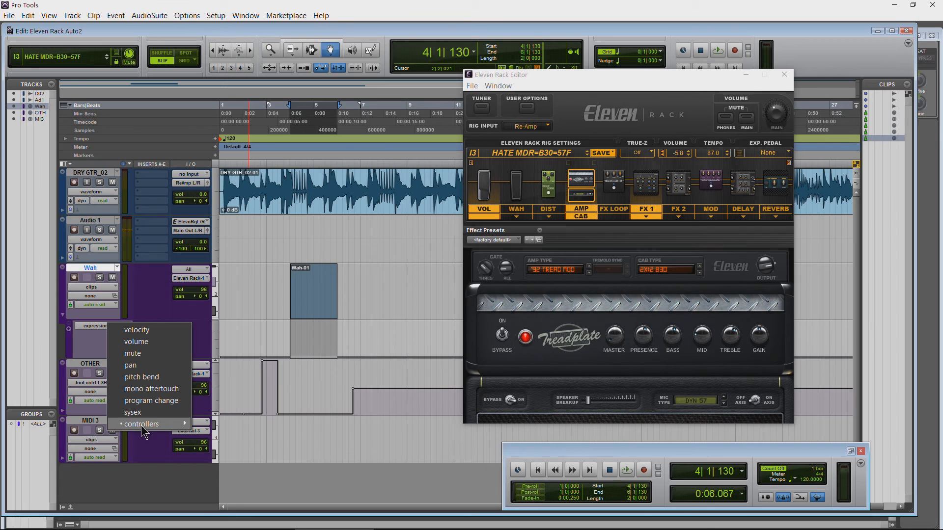
mouse_move(153, 424)
left_click(229, 410)
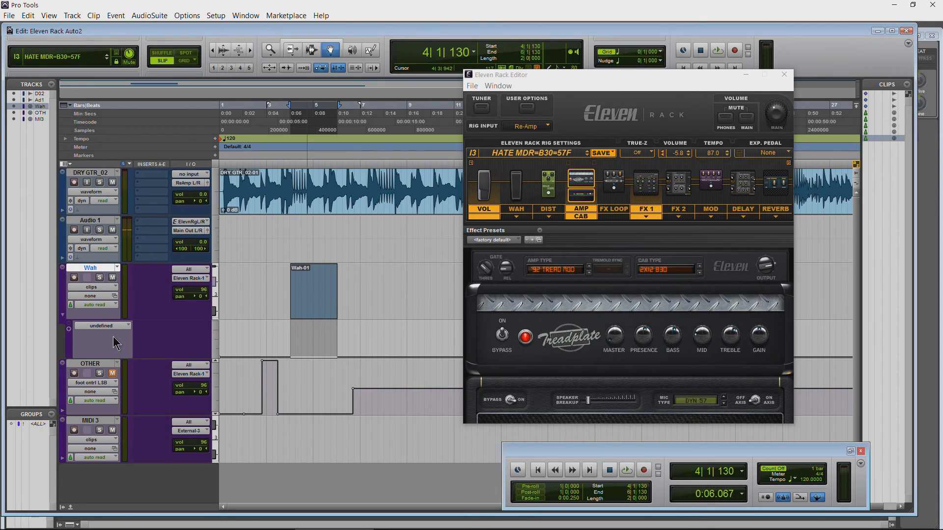
left_click(123, 327)
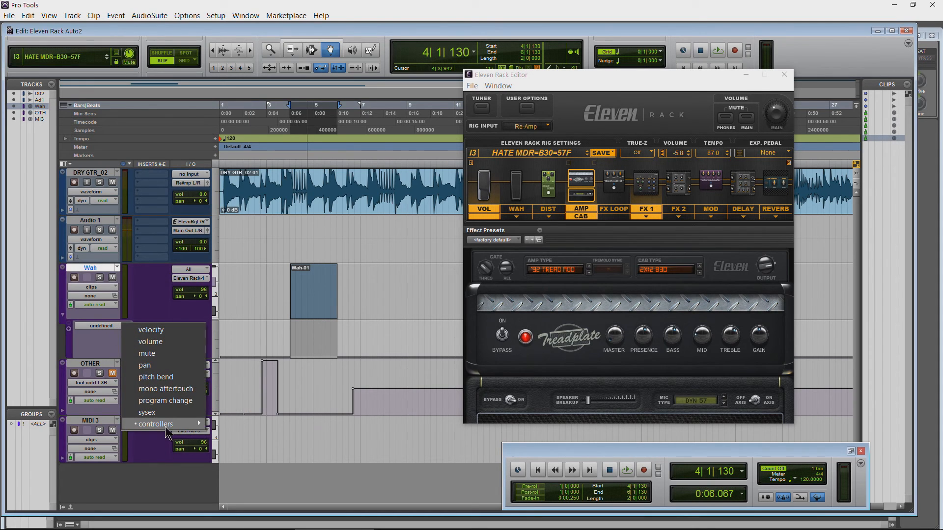
mouse_move(172, 426)
left_click(265, 362)
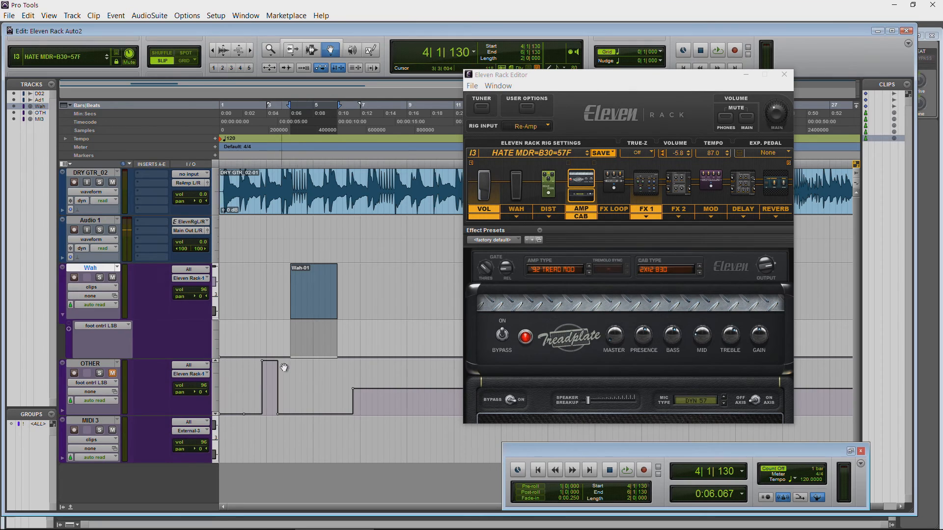
Step: Draw square-wave foot cntrl LSB automation across the Wah-01 clip with the Square Pencil and move the clip to about bar 3, beat 3
left_click(375, 49)
left_click(392, 107)
left_click_drag(302, 352, 336, 322)
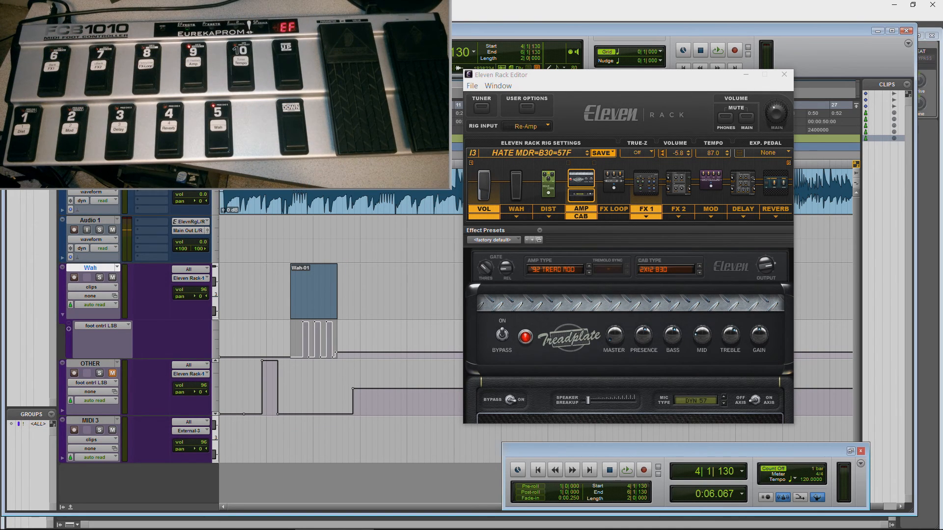
mouse_move(311, 311)
left_mouse_down()
mouse_move(246, 307)
mouse_move(300, 307)
left_mouse_up()
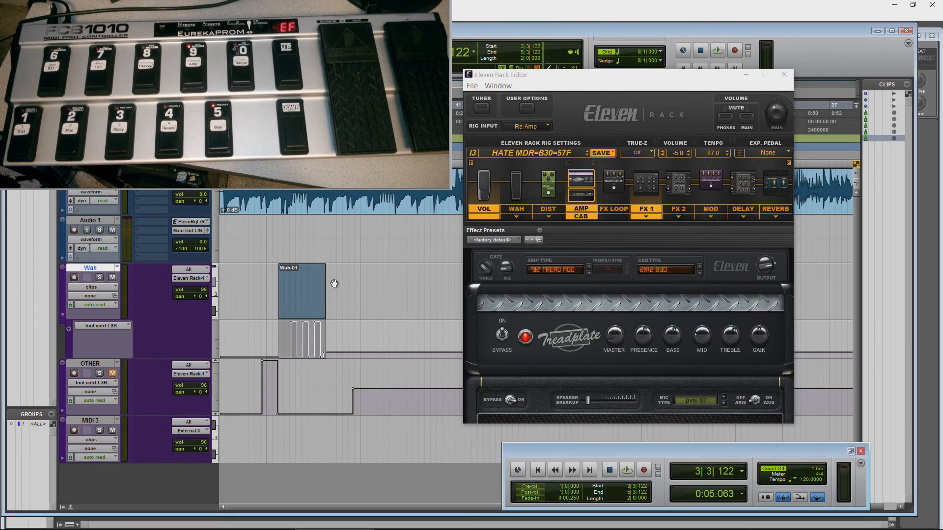
left_click(189, 269)
mouse_move(214, 288)
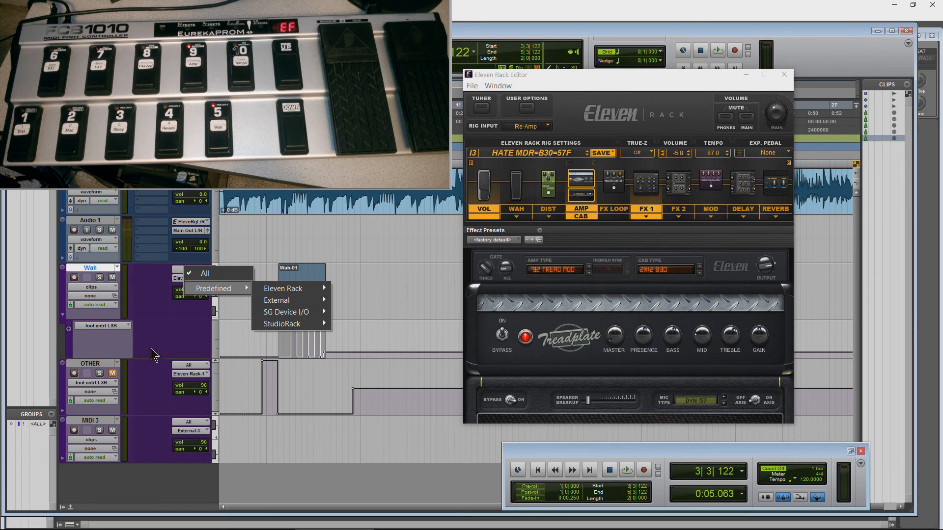
left_click(177, 350)
left_click(370, 50)
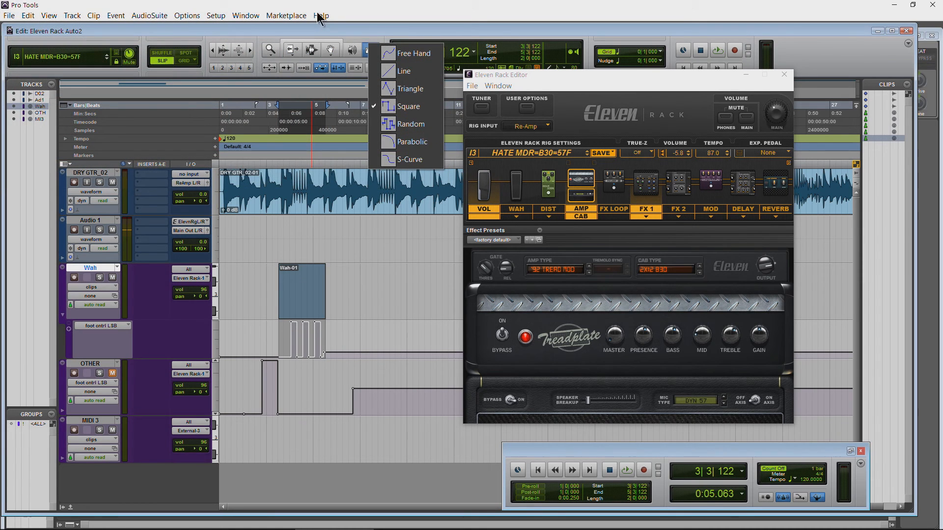
left_click(328, 30)
Step: Switch to the Eleven Rack User Guide and go back to the Delay MIDI controller tables on page 114
left_click(474, 521)
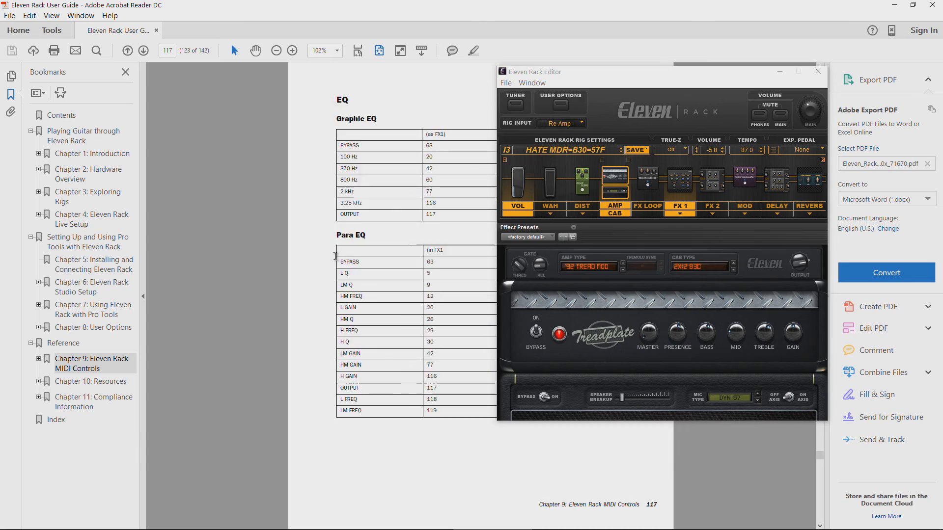
scroll(335, 260, "up", 10)
scroll(388, 252, "up", 10)
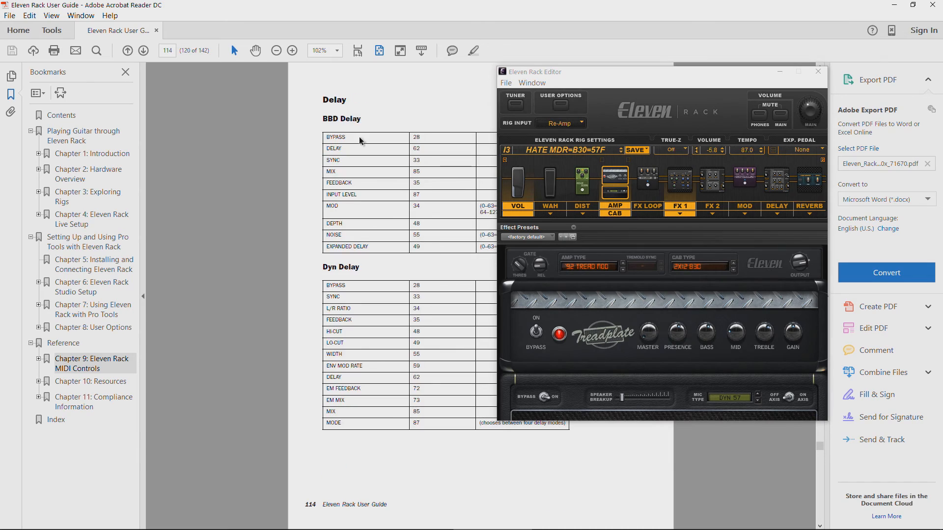
Step: Set the expression pedal assignment in the Eleven Rack Editor to Multiple FX
left_click(575, 124)
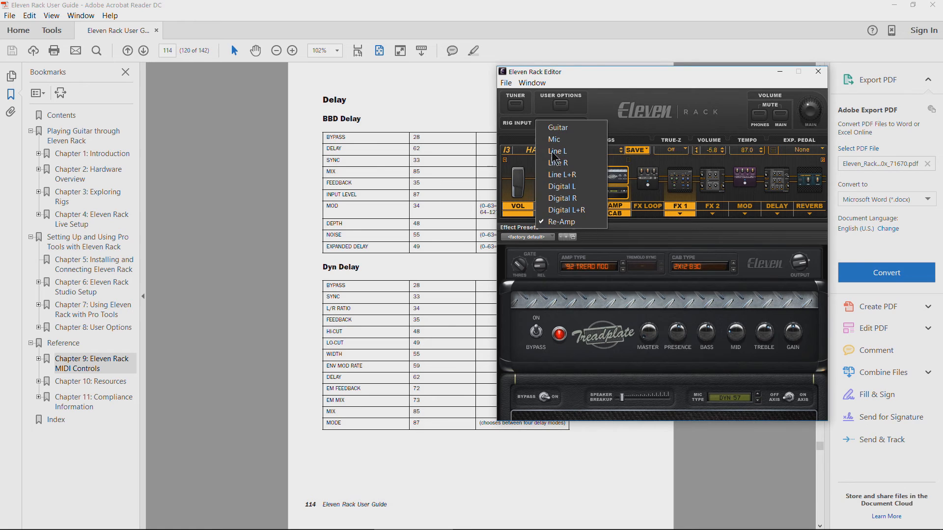
left_click(645, 126)
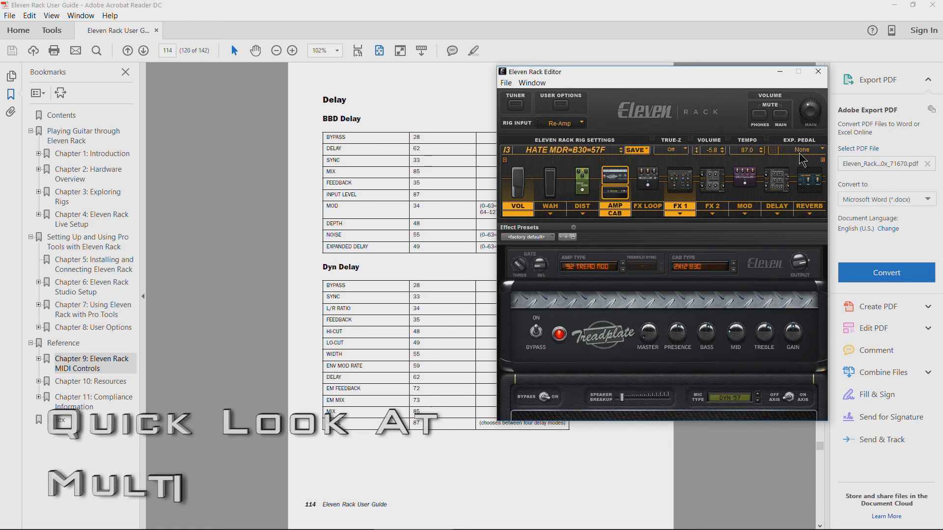
left_click(779, 151)
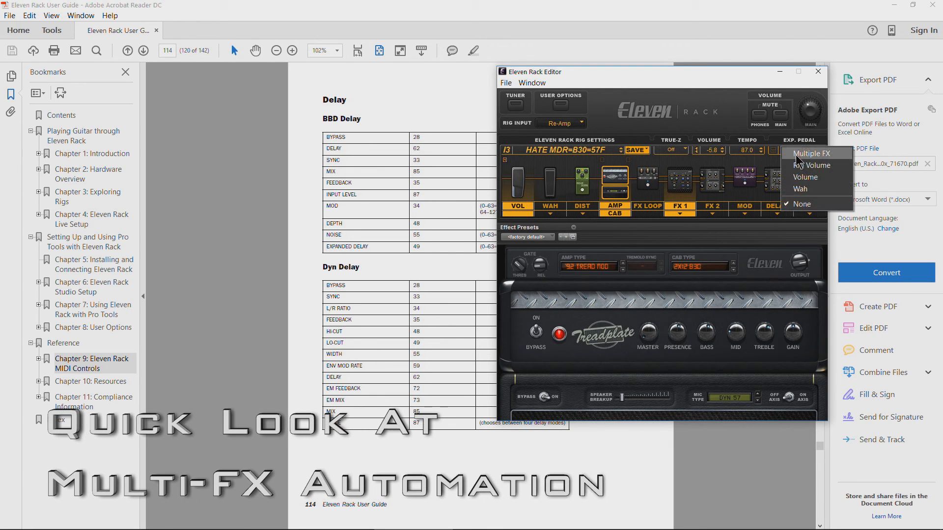
left_click(797, 156)
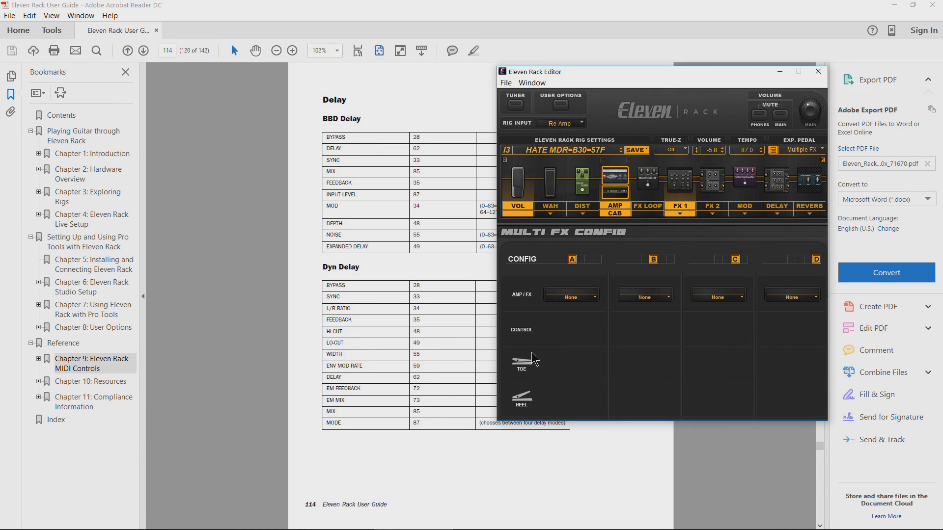
Step: Assign the Amp to Multi FX config A, the Volume Pedal to B and the FX2 Multi Chorus to C
left_click(582, 299)
left_click(582, 332)
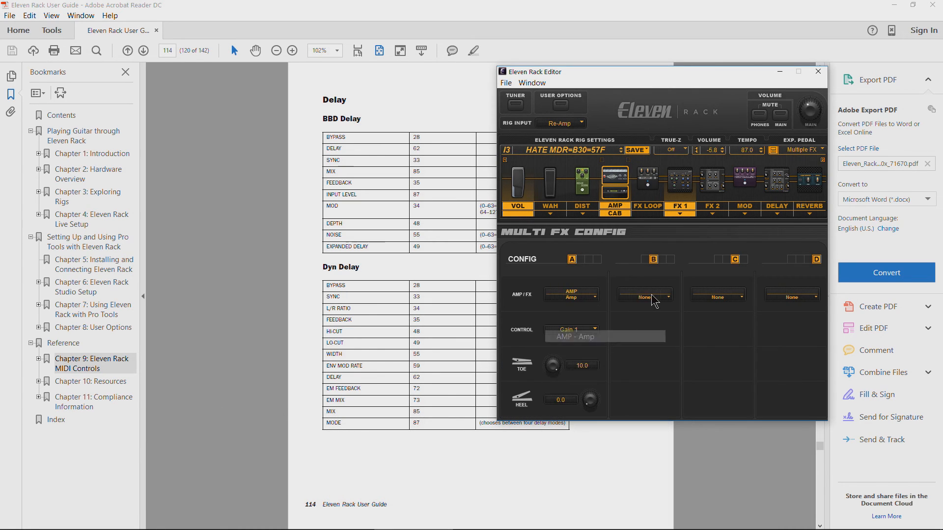
left_click(663, 298)
left_click(645, 297)
left_click(705, 297)
left_click(737, 371)
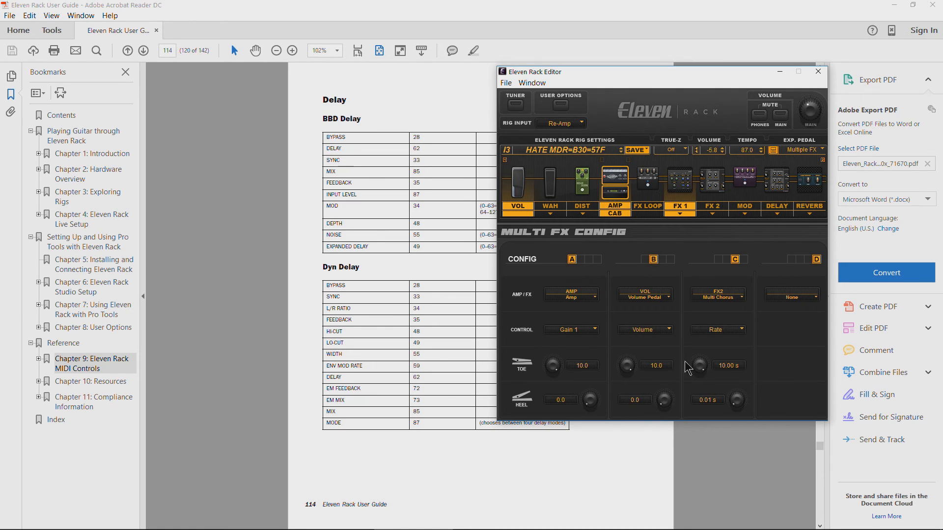
Step: Set the toe values to 9.8 for the Amp's Gain 1 and 9.1 for the Volume Pedal's Volume
left_click_drag(544, 380, 559, 377)
left_click_drag(627, 367, 633, 375)
Step: Return from the User Guide to Pro Tools and show the expression (11) controller in the Wah track's automation lane
left_click(894, 5)
left_click(87, 328)
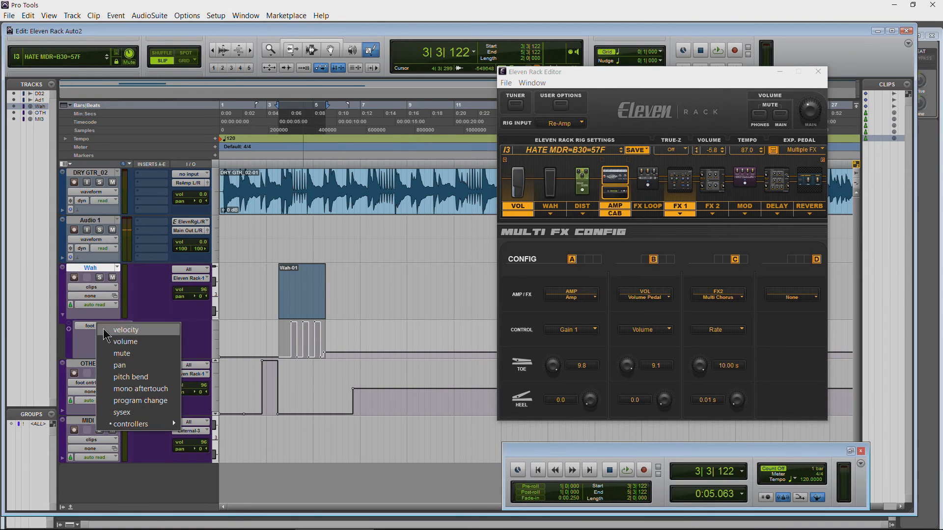
mouse_move(171, 423)
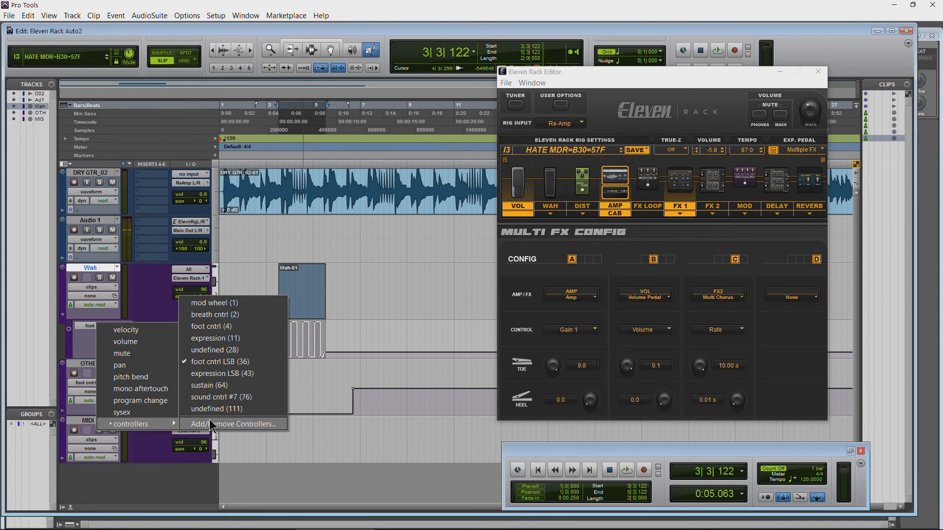
left_click(228, 338)
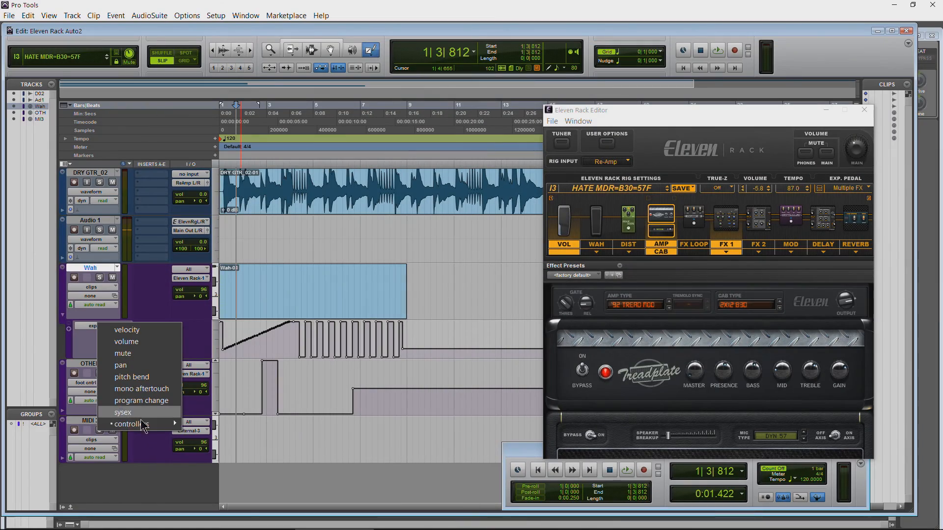
mouse_move(147, 431)
left_click(238, 338)
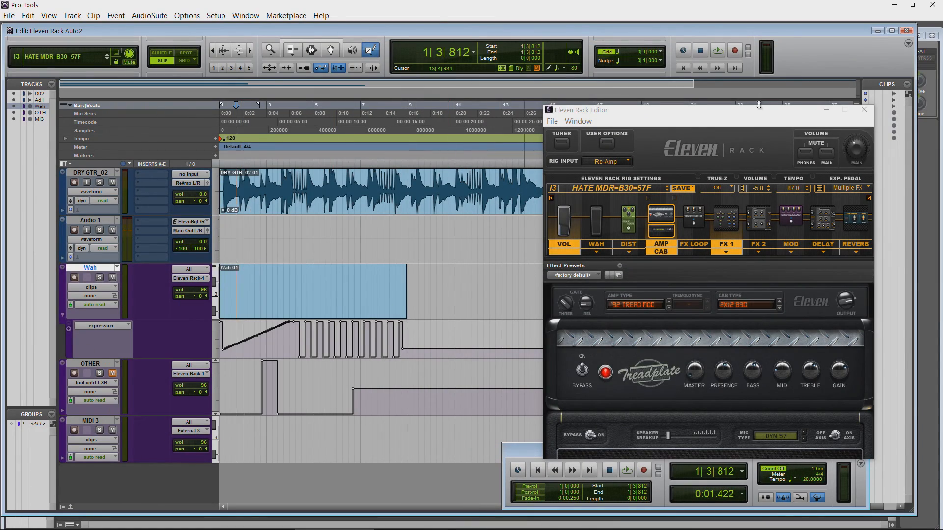
Step: Move the Eleven Rack Editor clear of the automation, review the Multi FX config and bring up the Amp controls
left_click_drag(771, 110, 687, 101)
left_click(735, 179)
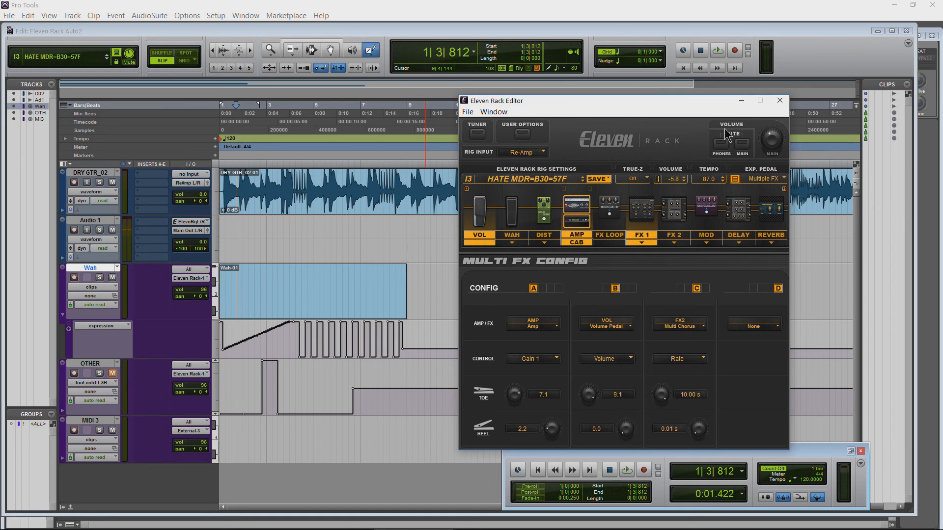
left_click(576, 208)
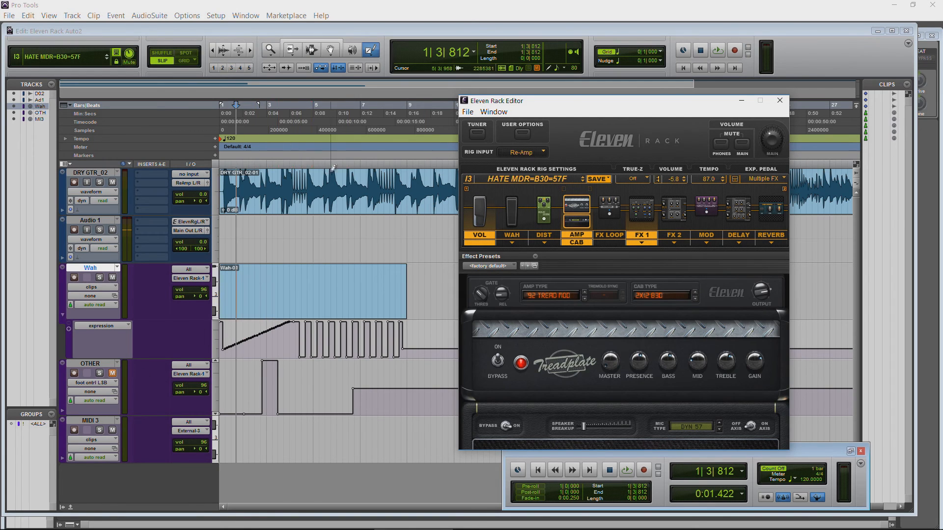
Step: Play the session while checking the Volume Pedal, Multi FX config and Multi-Chorus responses, and stop playback with the cursor in bar 6
left_click(285, 93)
key("space")
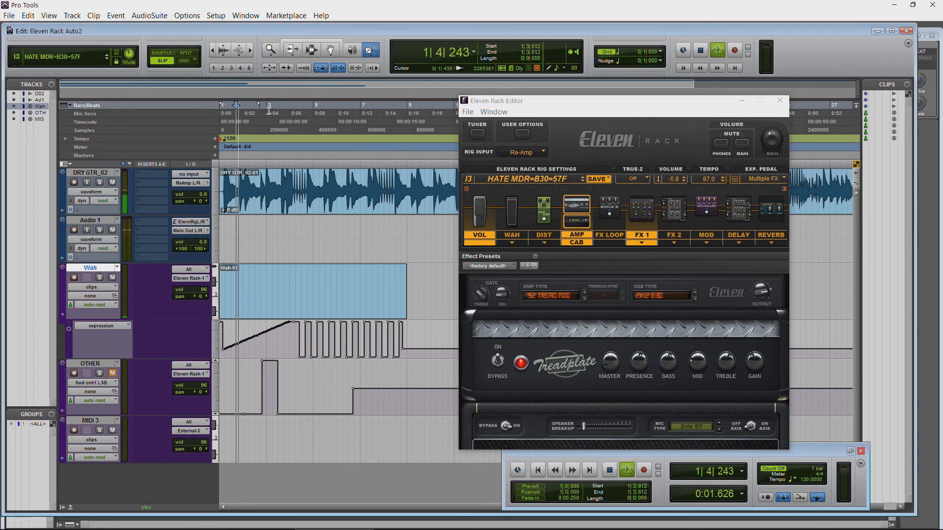
left_click(491, 220)
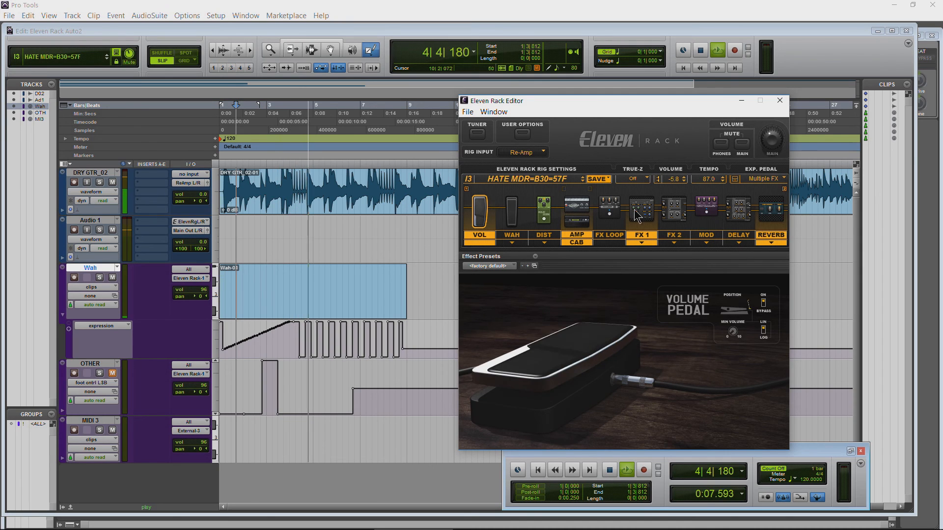
left_click(735, 179)
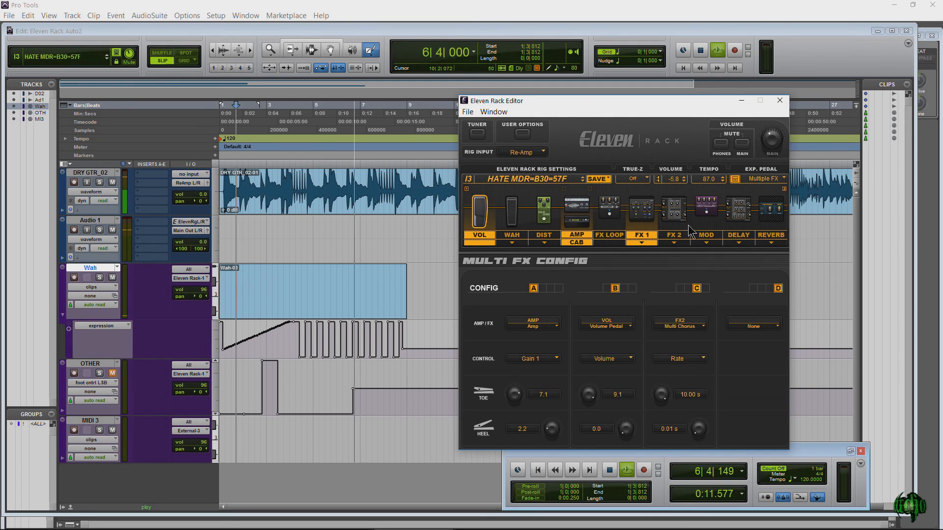
left_click(675, 210)
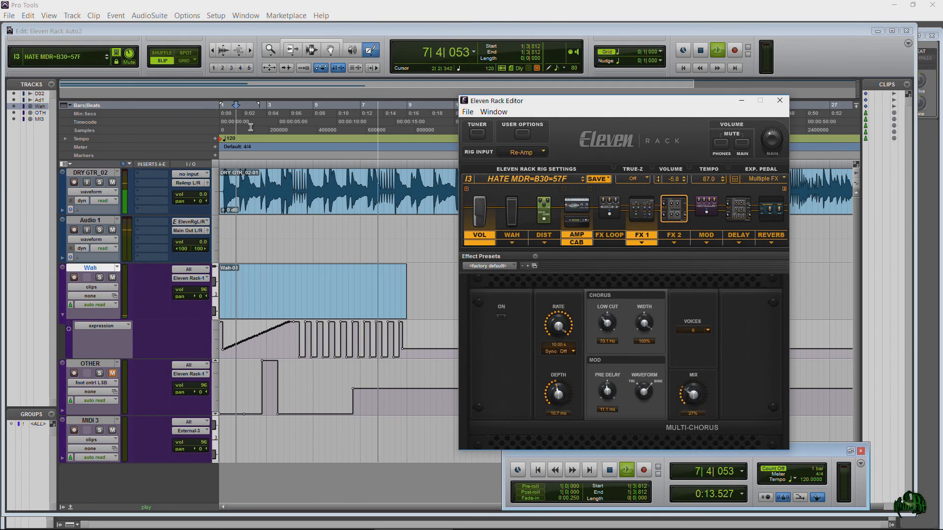
left_click(353, 105)
key("space")
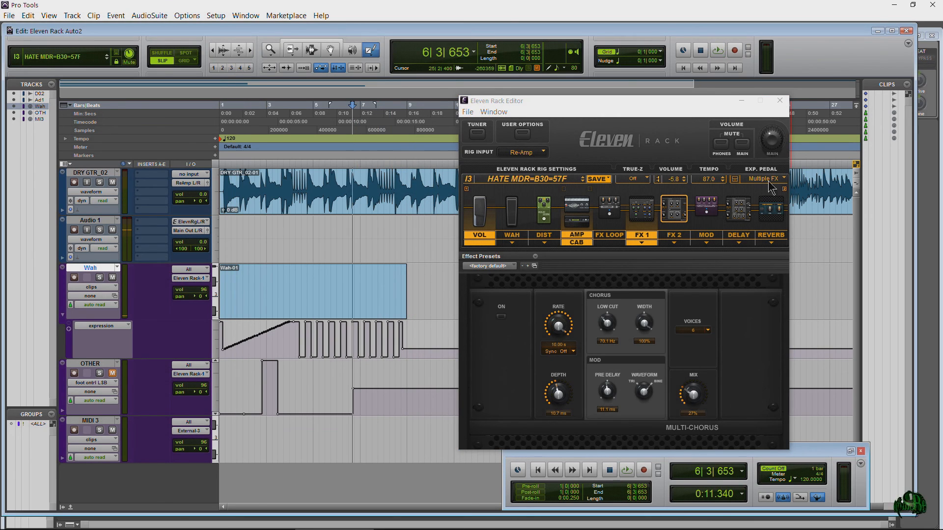
Step: Assign the FX2 Multi Chorus Rate to Multi FX config D and set the Multi-Chorus Mix to 62%
left_click(760, 184)
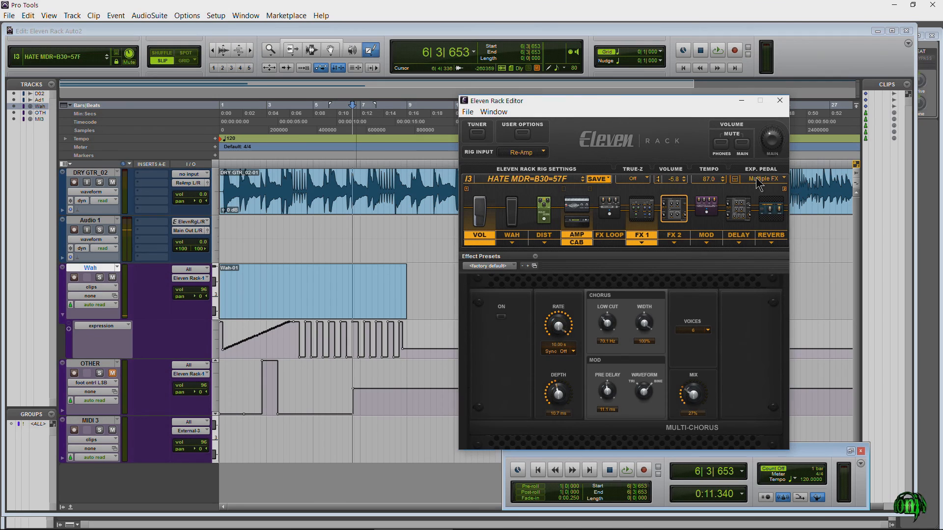
left_click(759, 180)
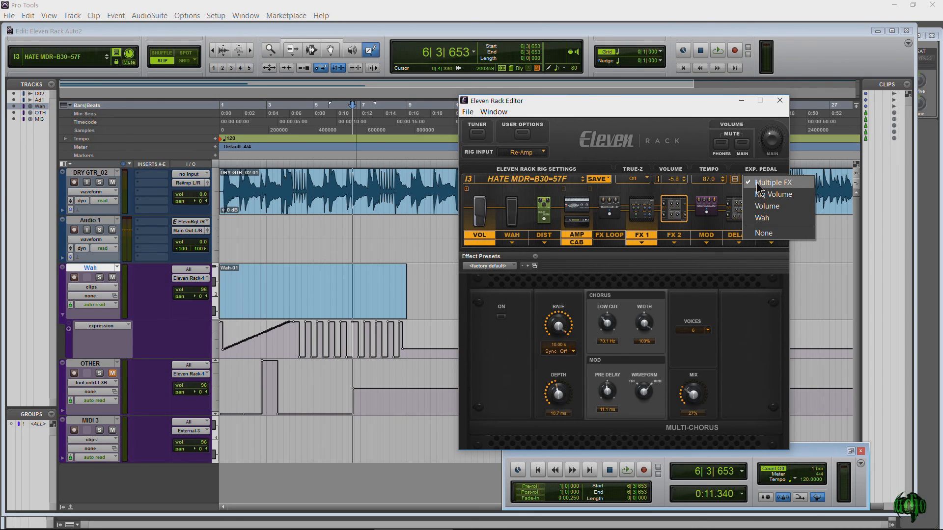
left_click(734, 180)
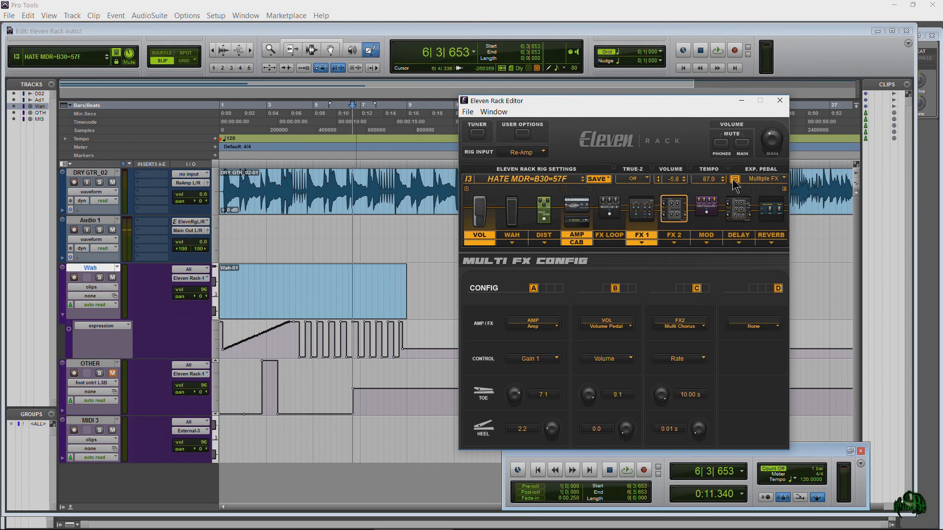
left_click(741, 326)
left_click(765, 402)
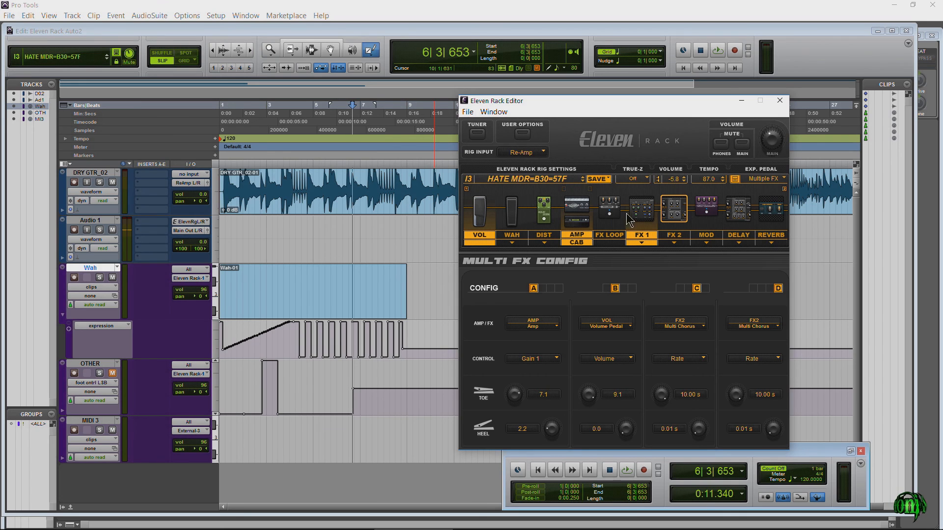
left_click(675, 225)
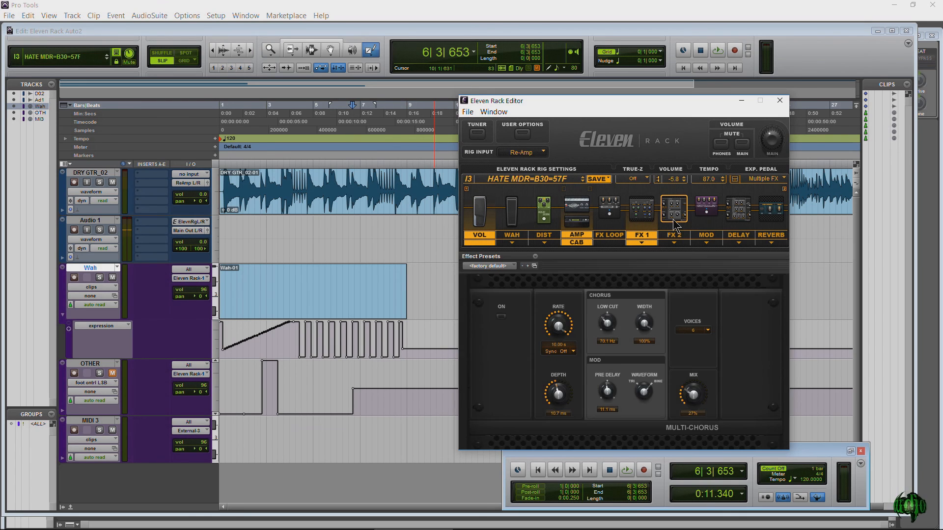
left_click(705, 372)
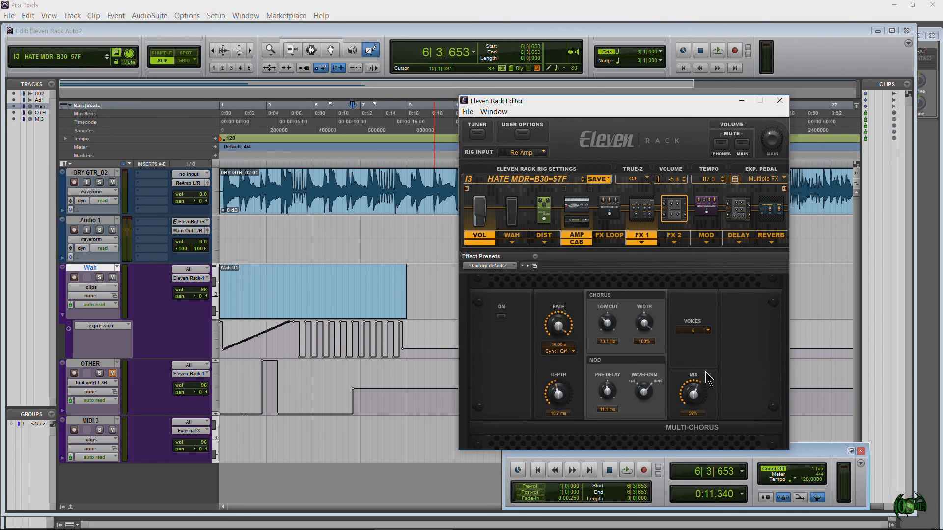
Step: Reassign Multi FX config A to the FX2 Multi Chorus with Low Cut as its control
left_click(735, 180)
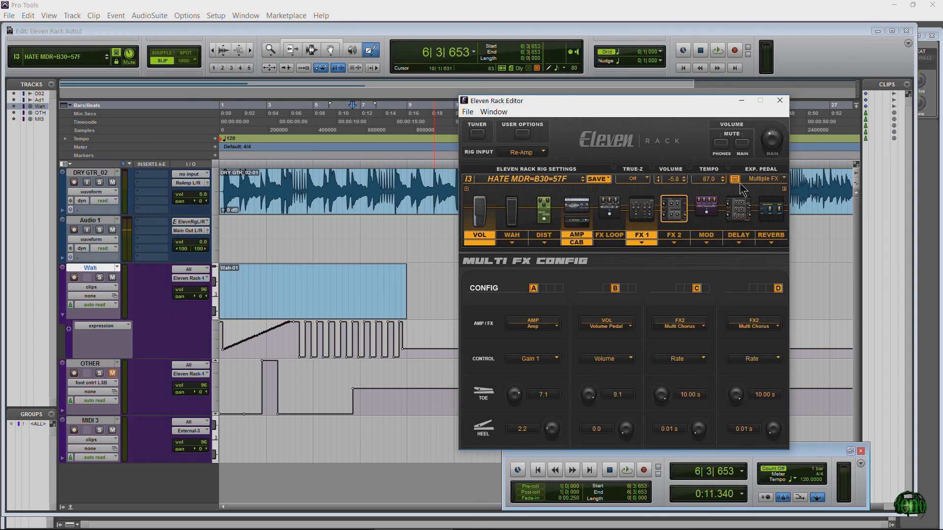
left_click(549, 326)
left_click(542, 412)
left_click(536, 363)
left_click(538, 409)
Step: Reassign Multi FX config B to the FX1 Parametric EQ with LM Freq as its control
left_click(607, 325)
left_click(615, 391)
left_click(607, 358)
left_click(606, 412)
Step: Redraw the opening ramp of the Wah track's expression automation and view the Flanger in the MOD slot
mouse_move(221, 352)
left_mouse_down()
mouse_move(284, 326)
mouse_move(278, 349)
mouse_move(297, 340)
left_mouse_up()
left_click(642, 210)
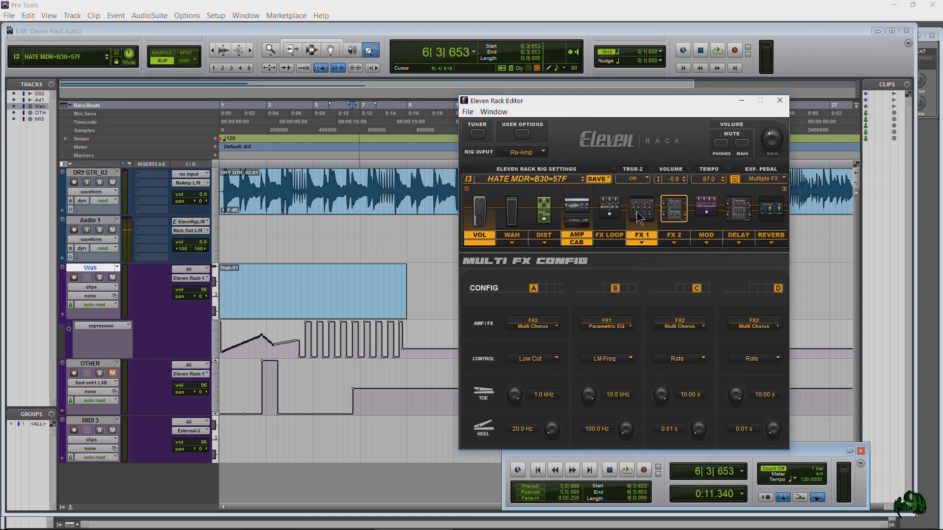
left_click(707, 206)
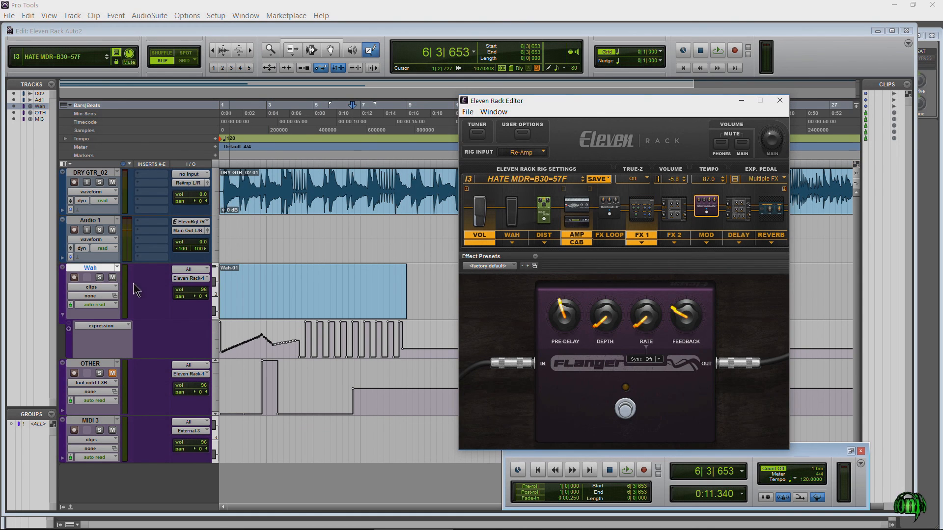
Step: Add a second controller lane beneath the Wah track's expression lane and select the OTHER track
left_click(69, 329)
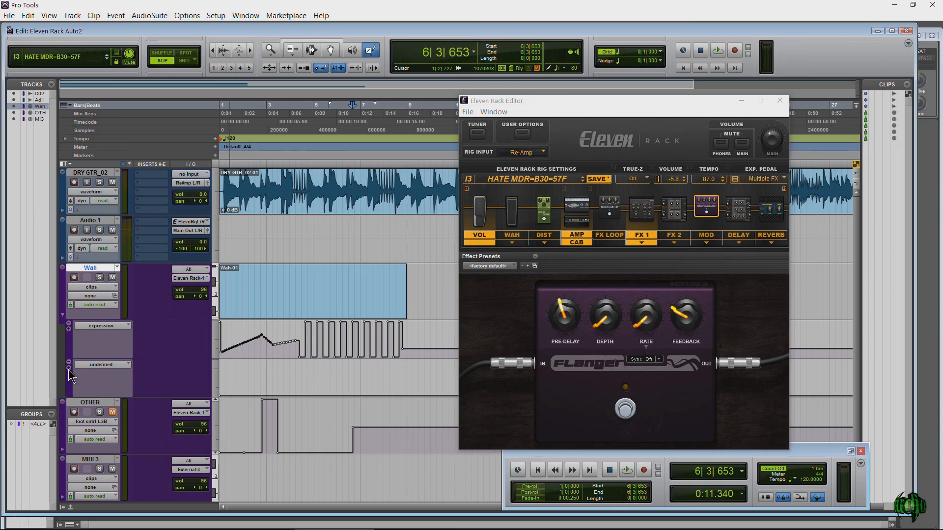
scroll(69, 369, "down", 1)
left_click(88, 354)
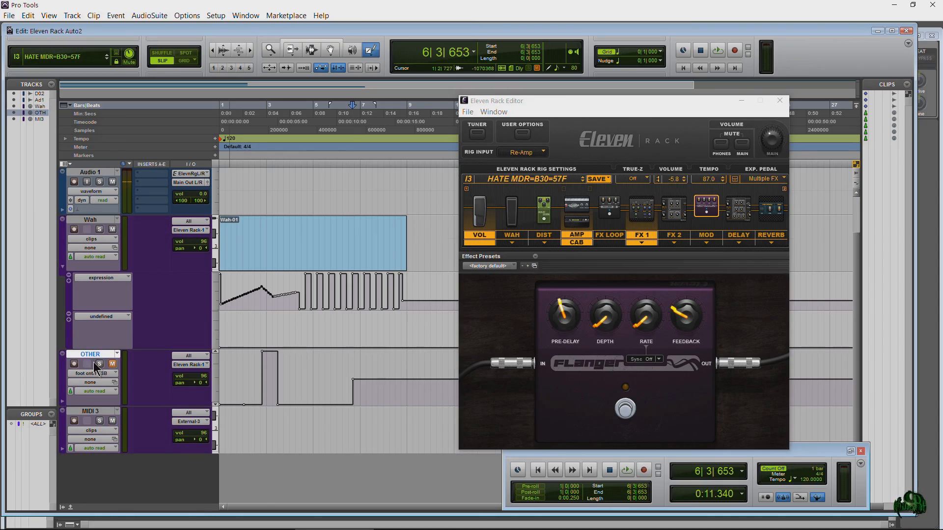
scroll(94, 362, "up", 1)
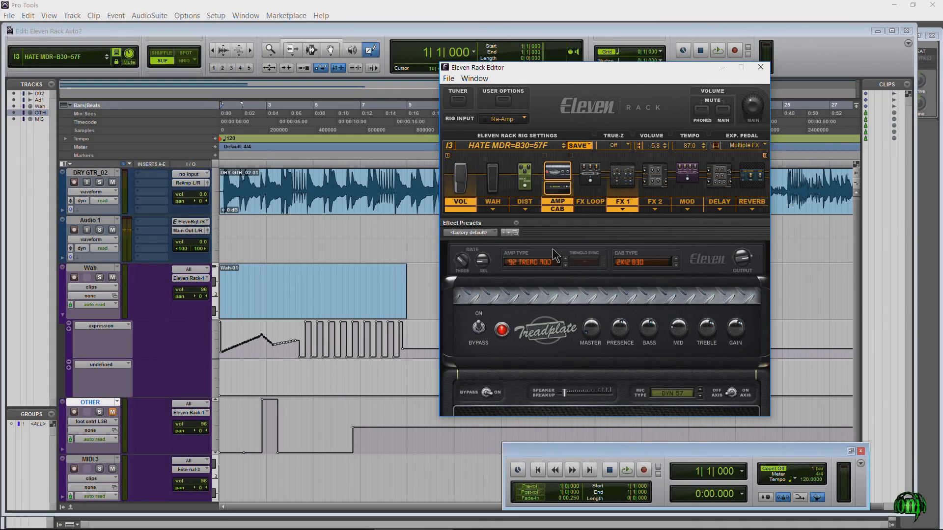
Step: Reposition the Eleven Rack Editor and review the Rig Input options, Multi FX config and Amp controls
left_click_drag(514, 67, 523, 52)
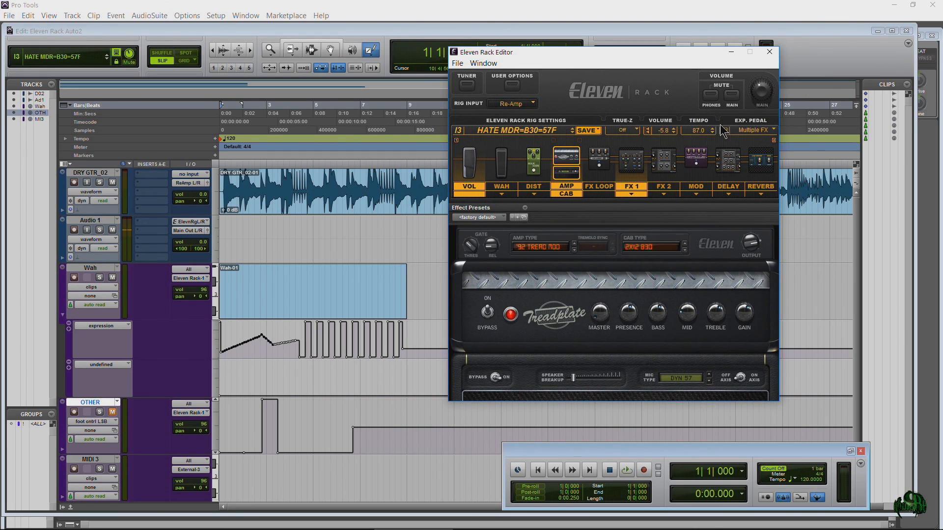
left_click(520, 101)
left_click(582, 102)
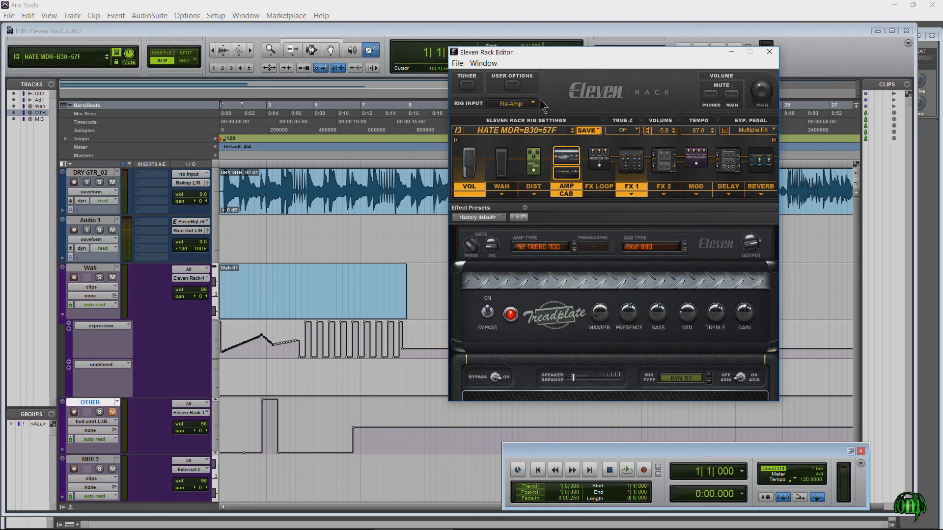
left_click(725, 131)
left_click(562, 160)
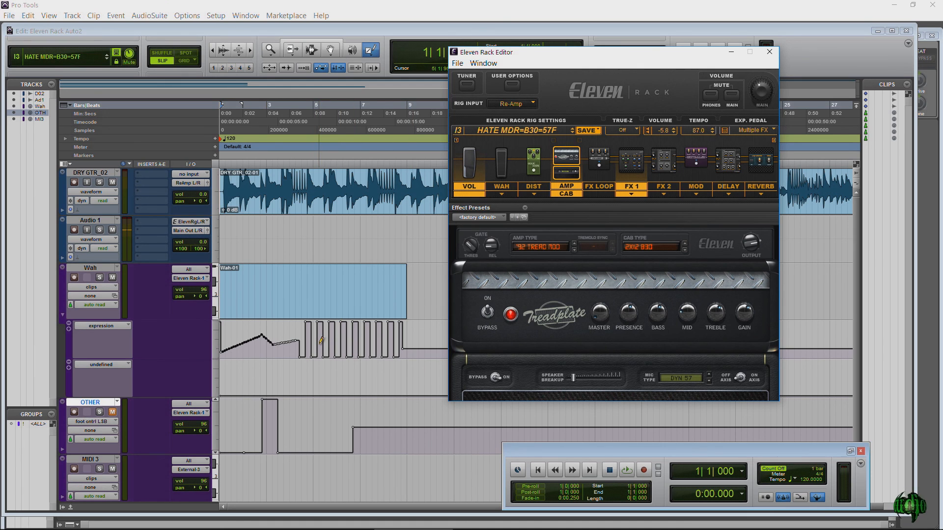
Step: Draw a rising line up to about bar 5 in the Wah track's expression lane and overlay a Triangle wave on it
left_click_drag(228, 348, 321, 326)
left_click(380, 57)
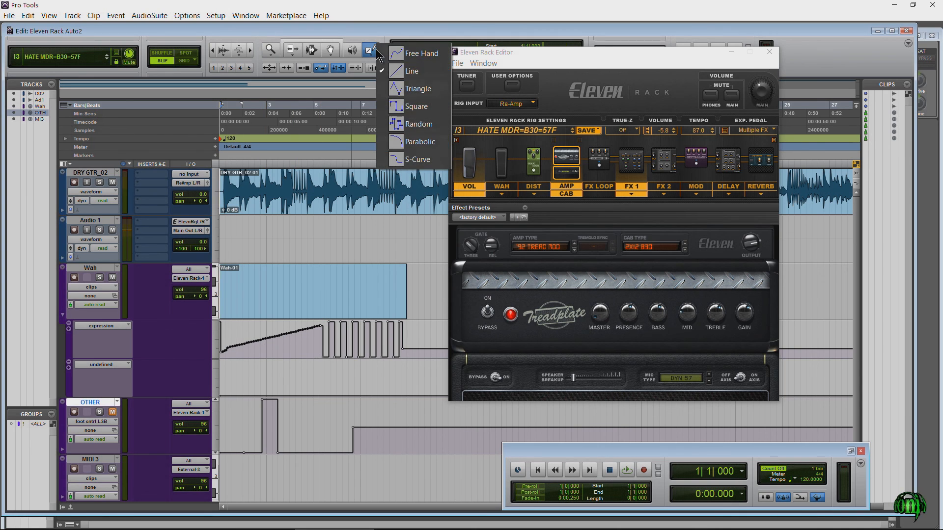
left_click(402, 86)
left_click_drag(237, 347, 303, 355)
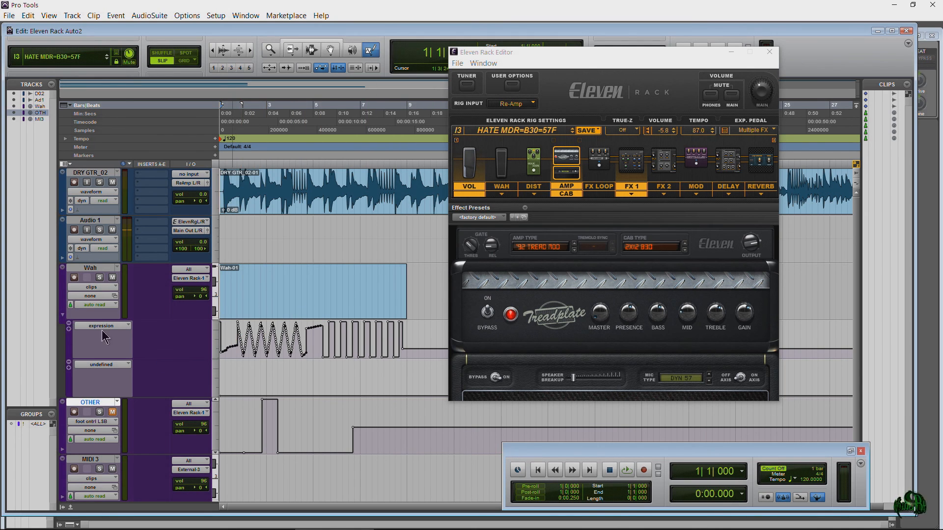